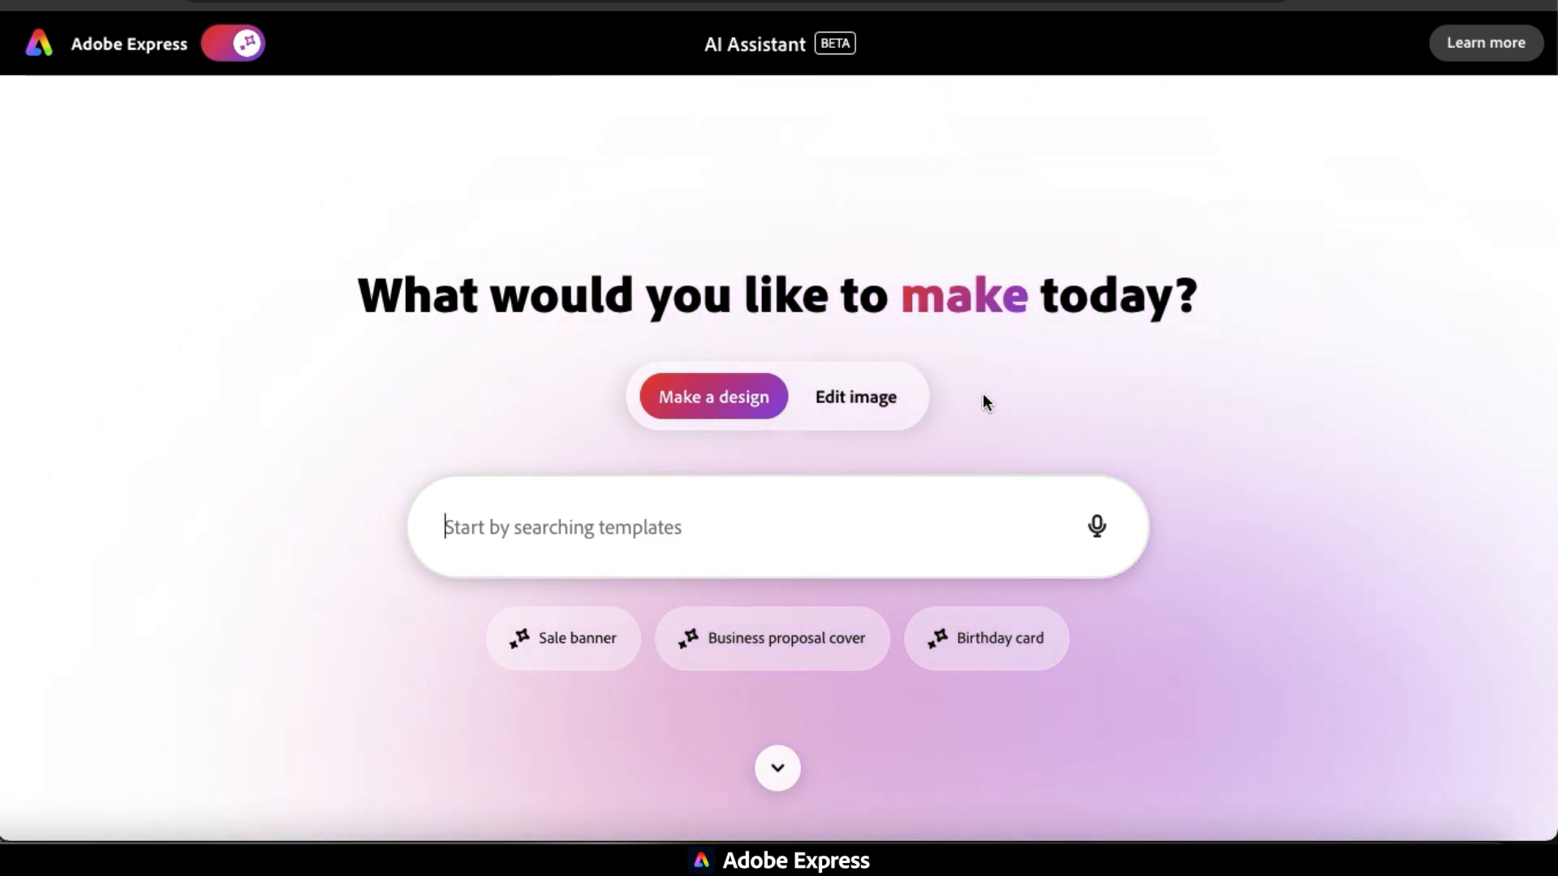
# Search the design templates for "Flyer for an upcoming fall festival".
pyautogui.click(882, 410)
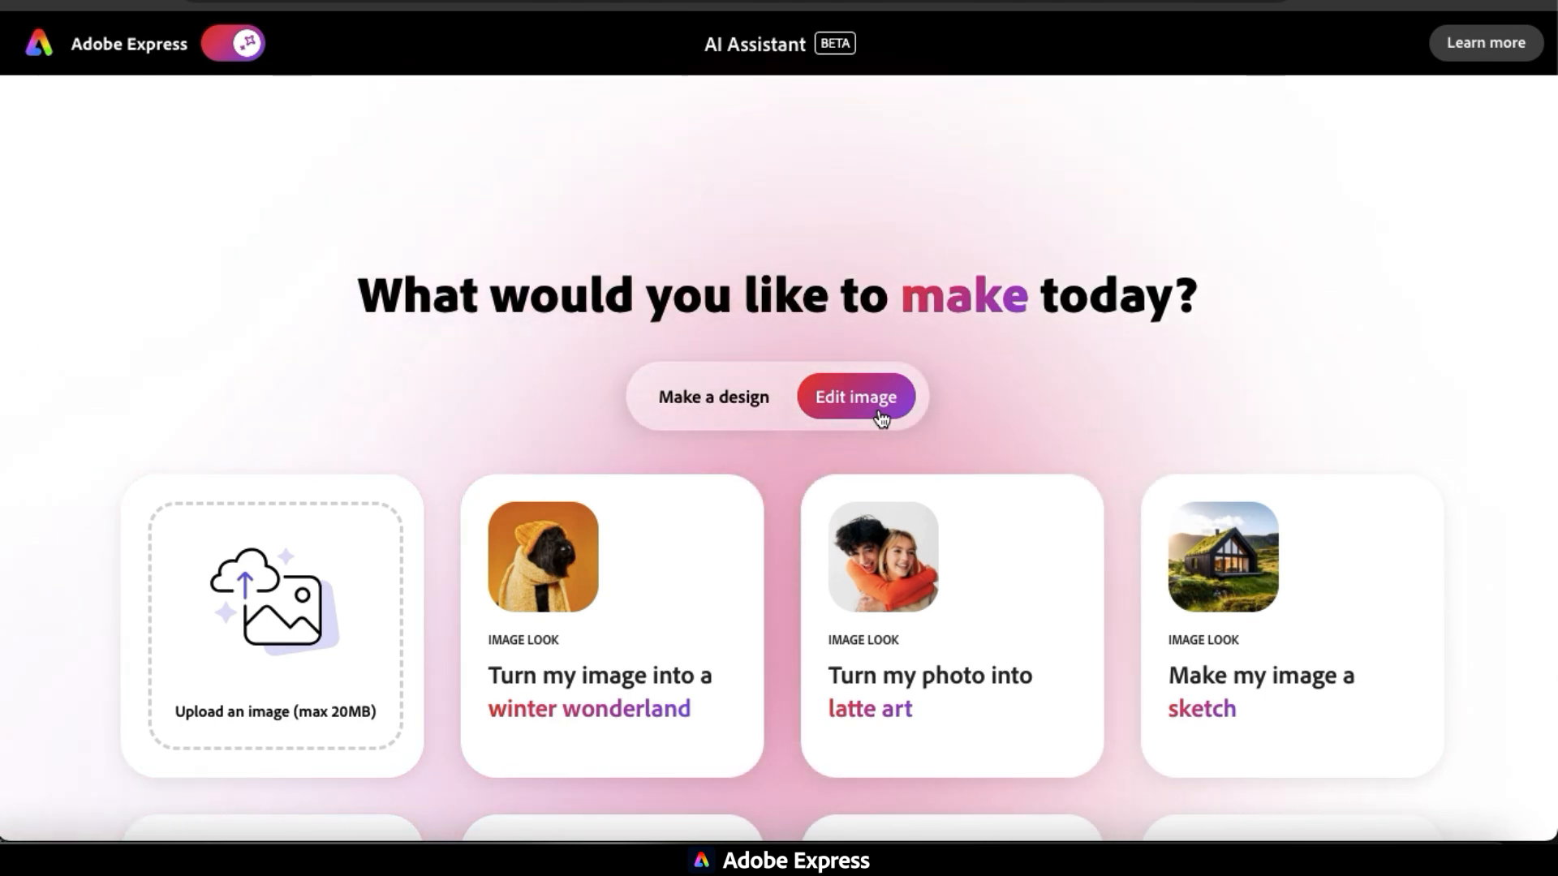
pyautogui.click(718, 410)
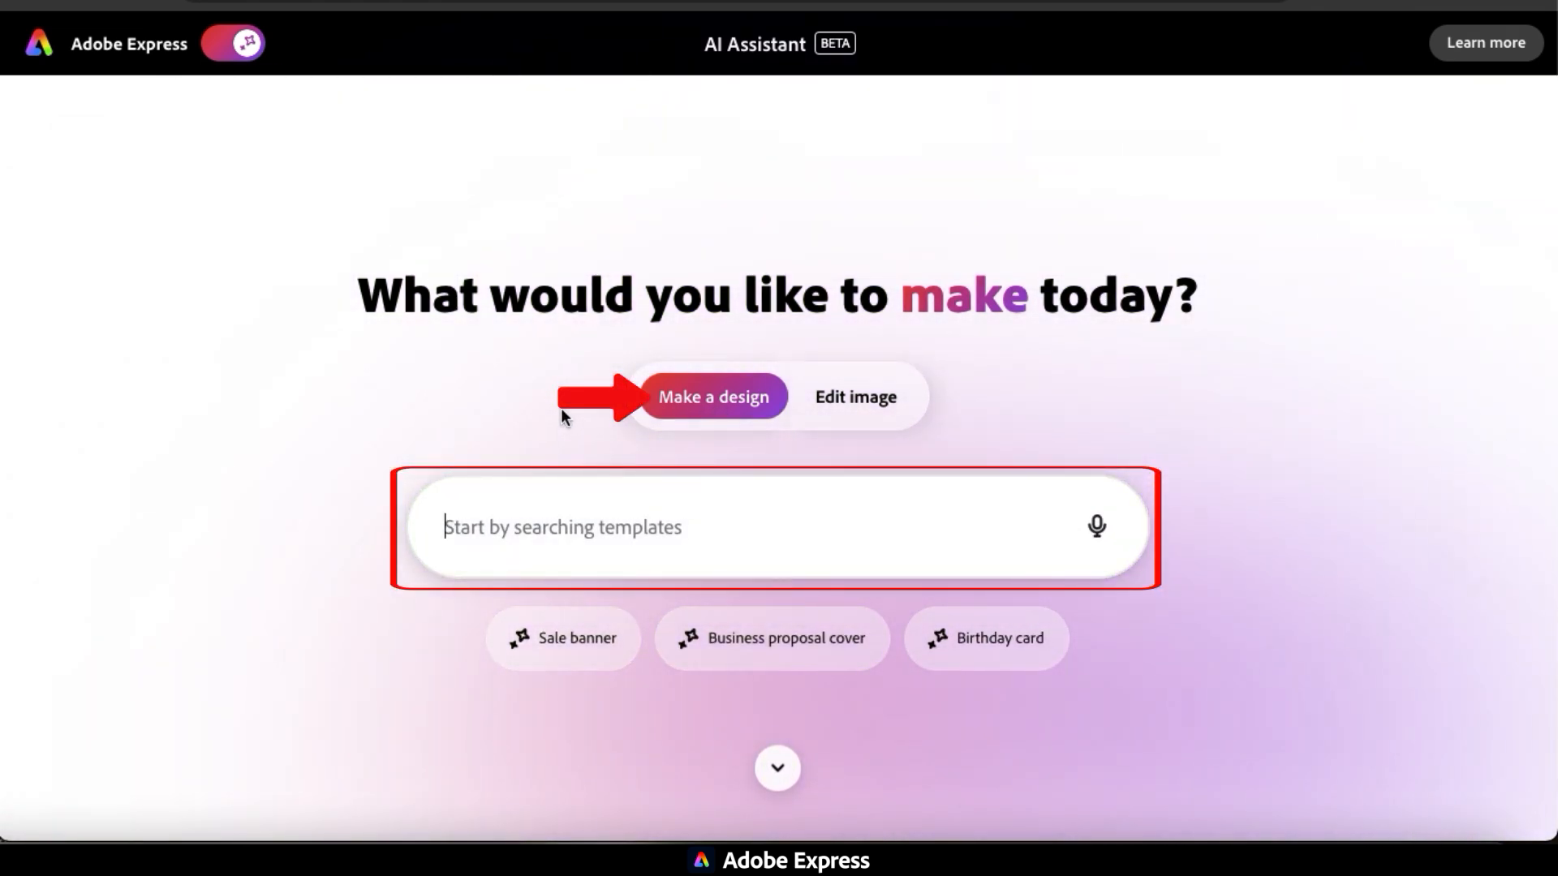
pyautogui.click(557, 514)
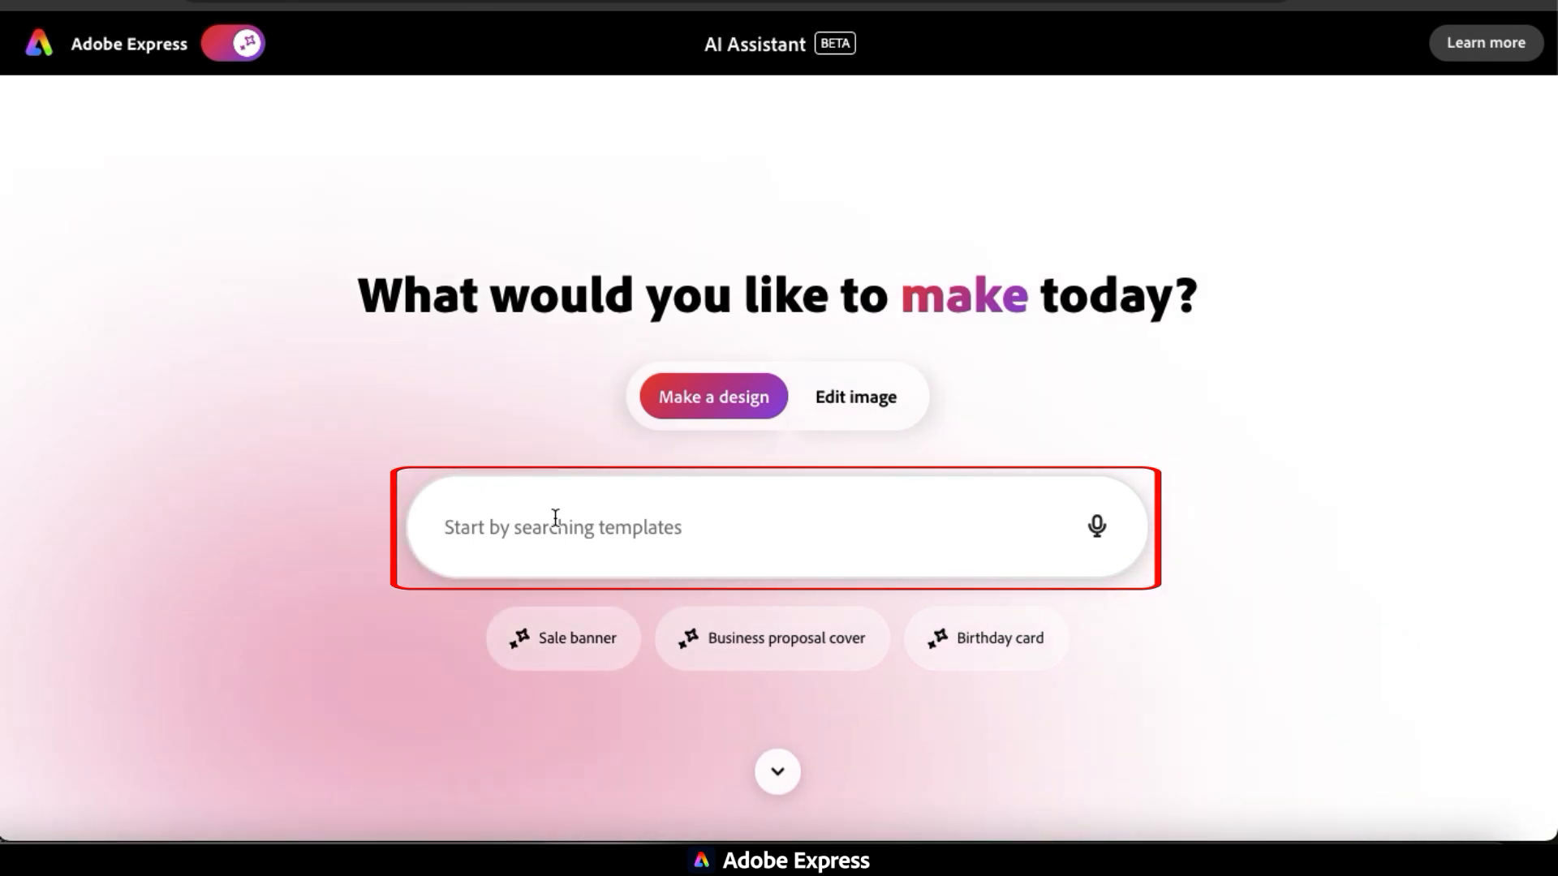
pyautogui.write('Flyer for an upcoming fa')
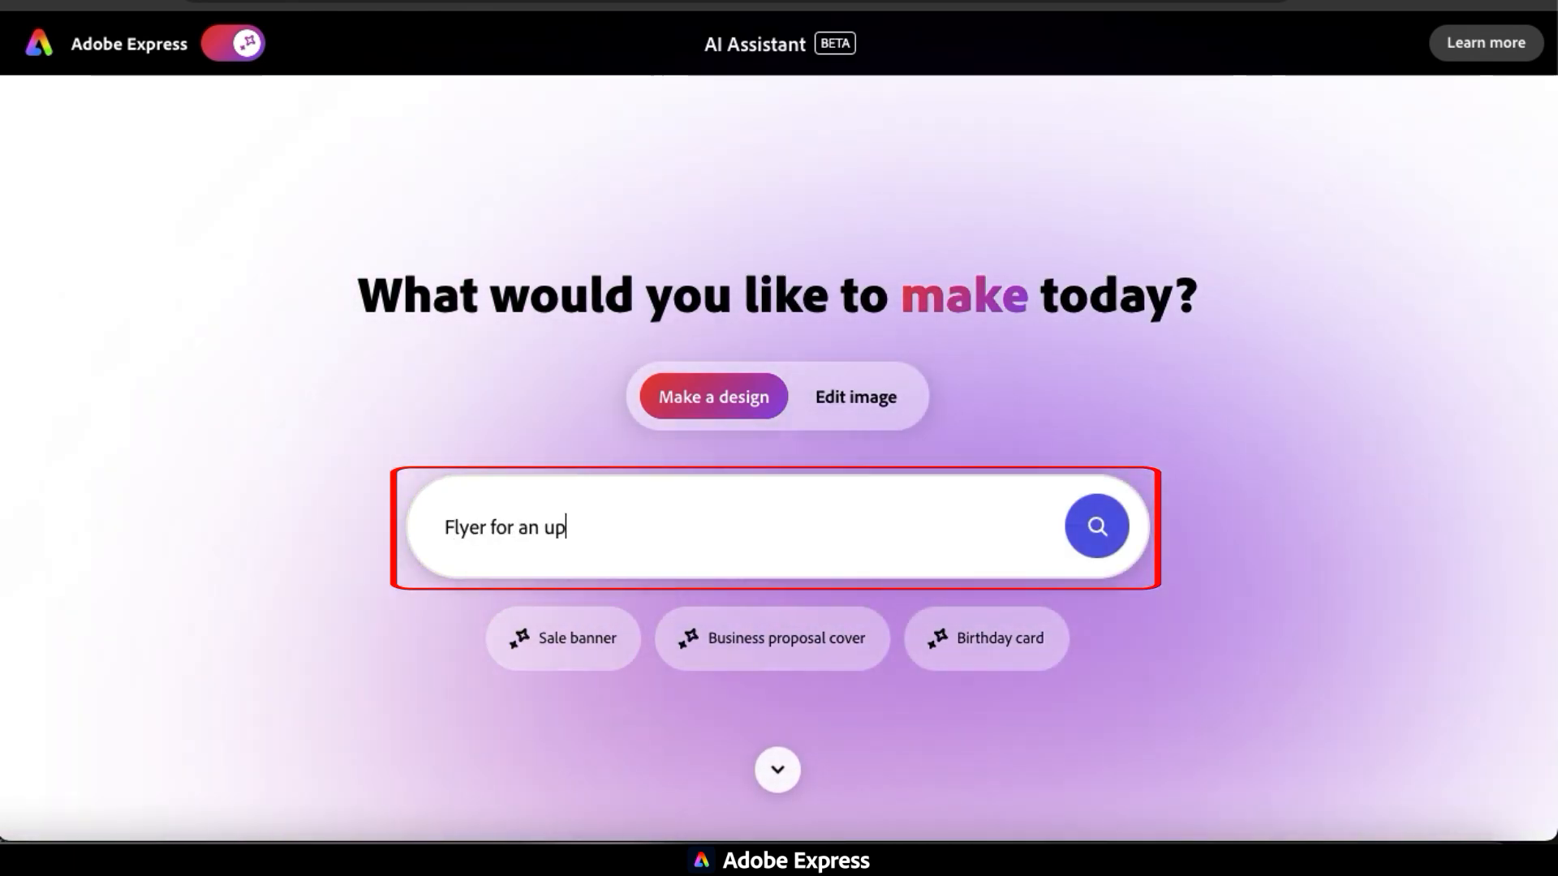
pyautogui.write('ll festival')
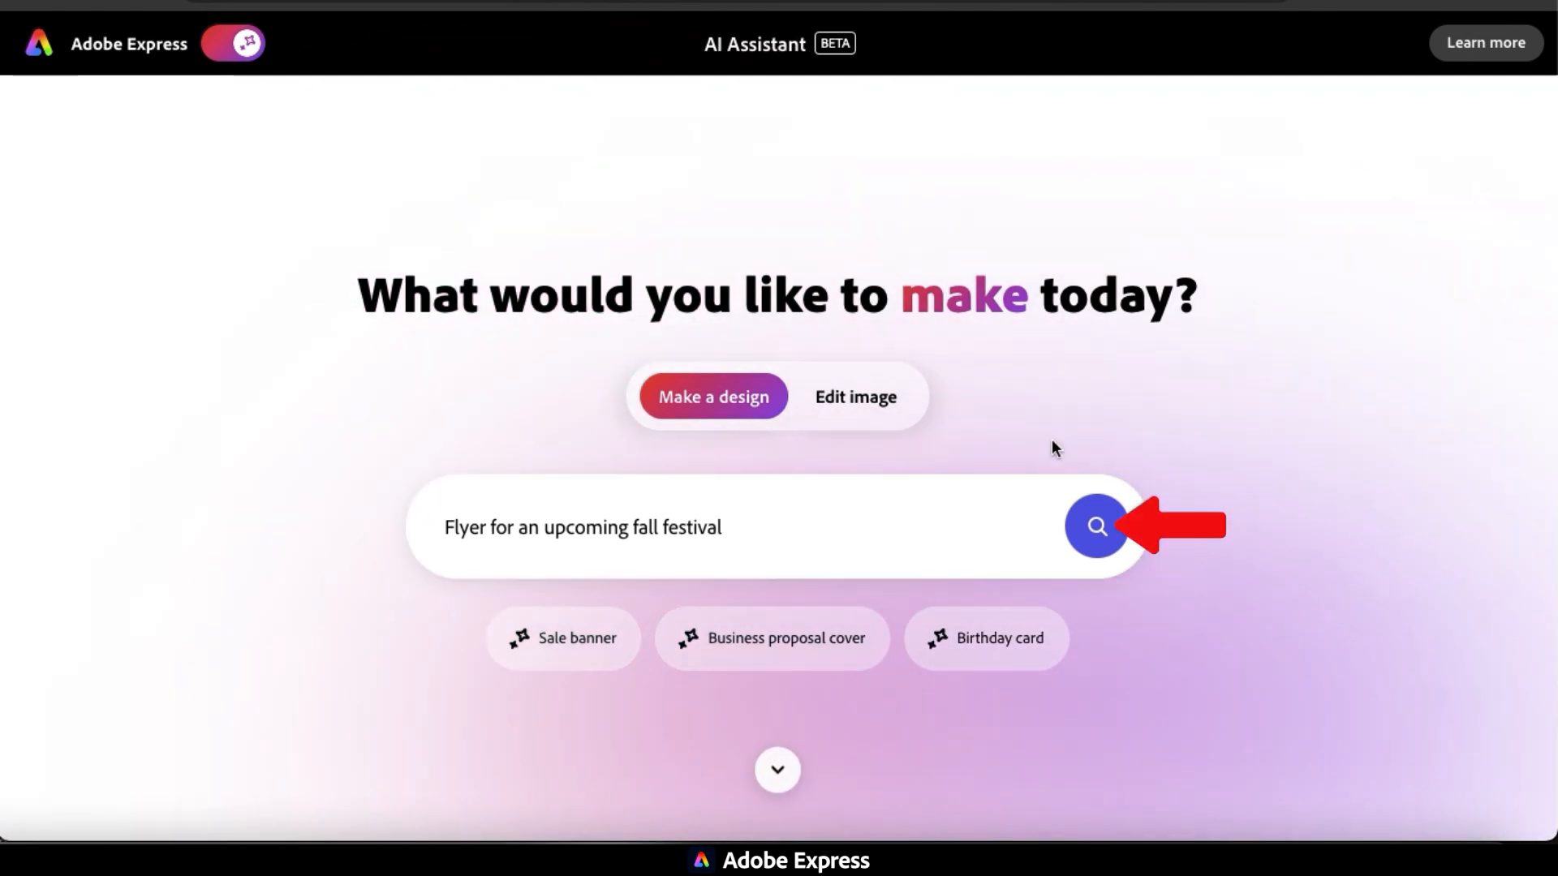
pyautogui.click(1104, 525)
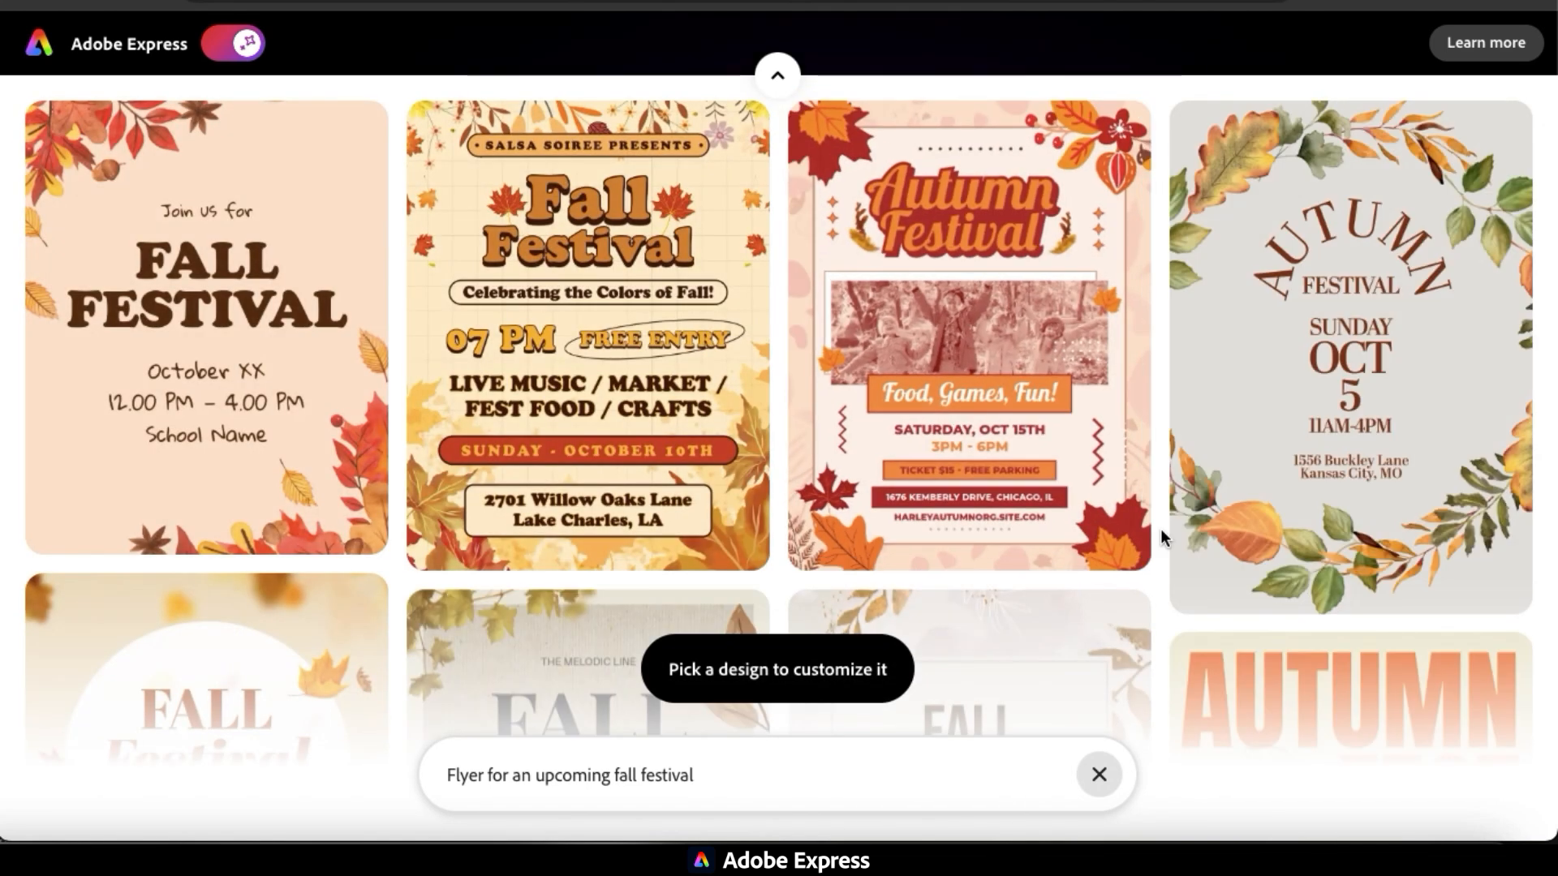
# Choose the Harvest Festival flyer with the pumpkin cart from the template results and open it for editing with the AI Assistant.
pyautogui.scroll(-8, 1161, 528)
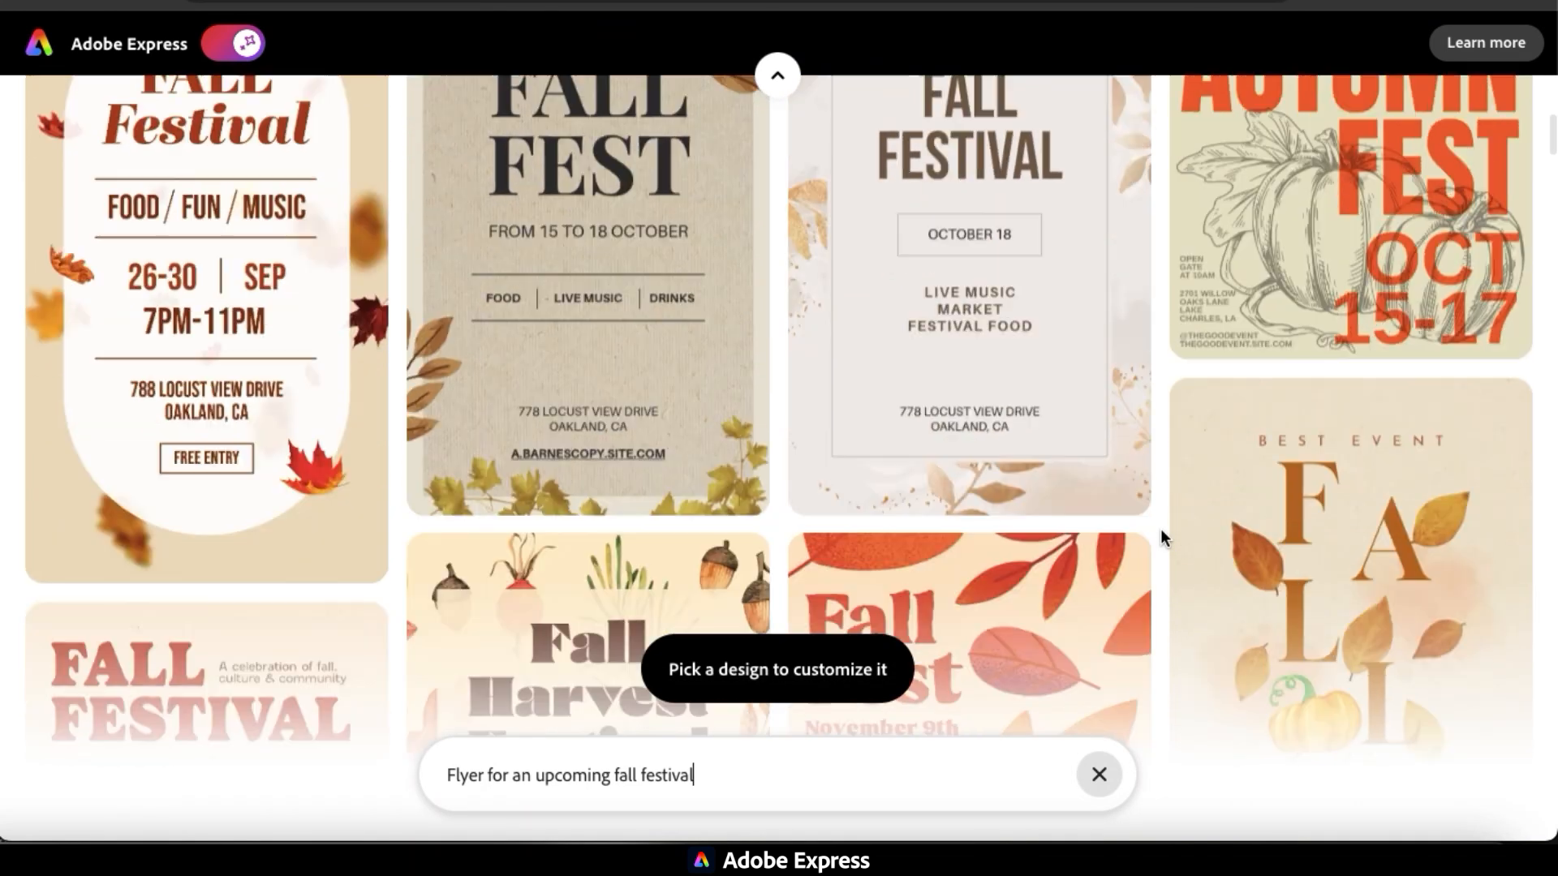
pyautogui.scroll(-10, 1161, 528)
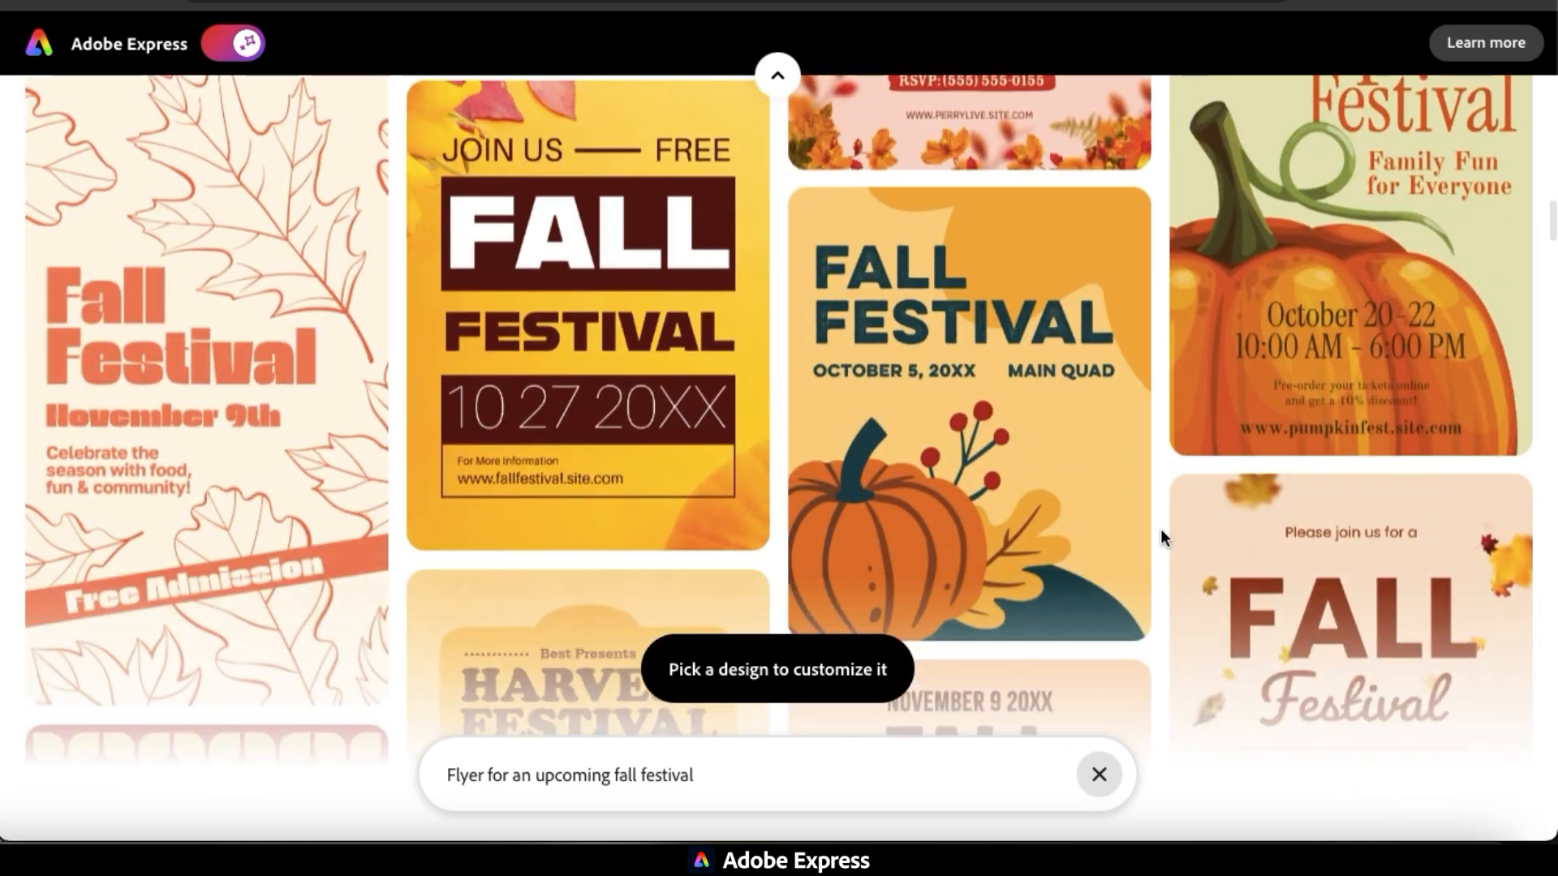
pyautogui.scroll(-10, 1161, 529)
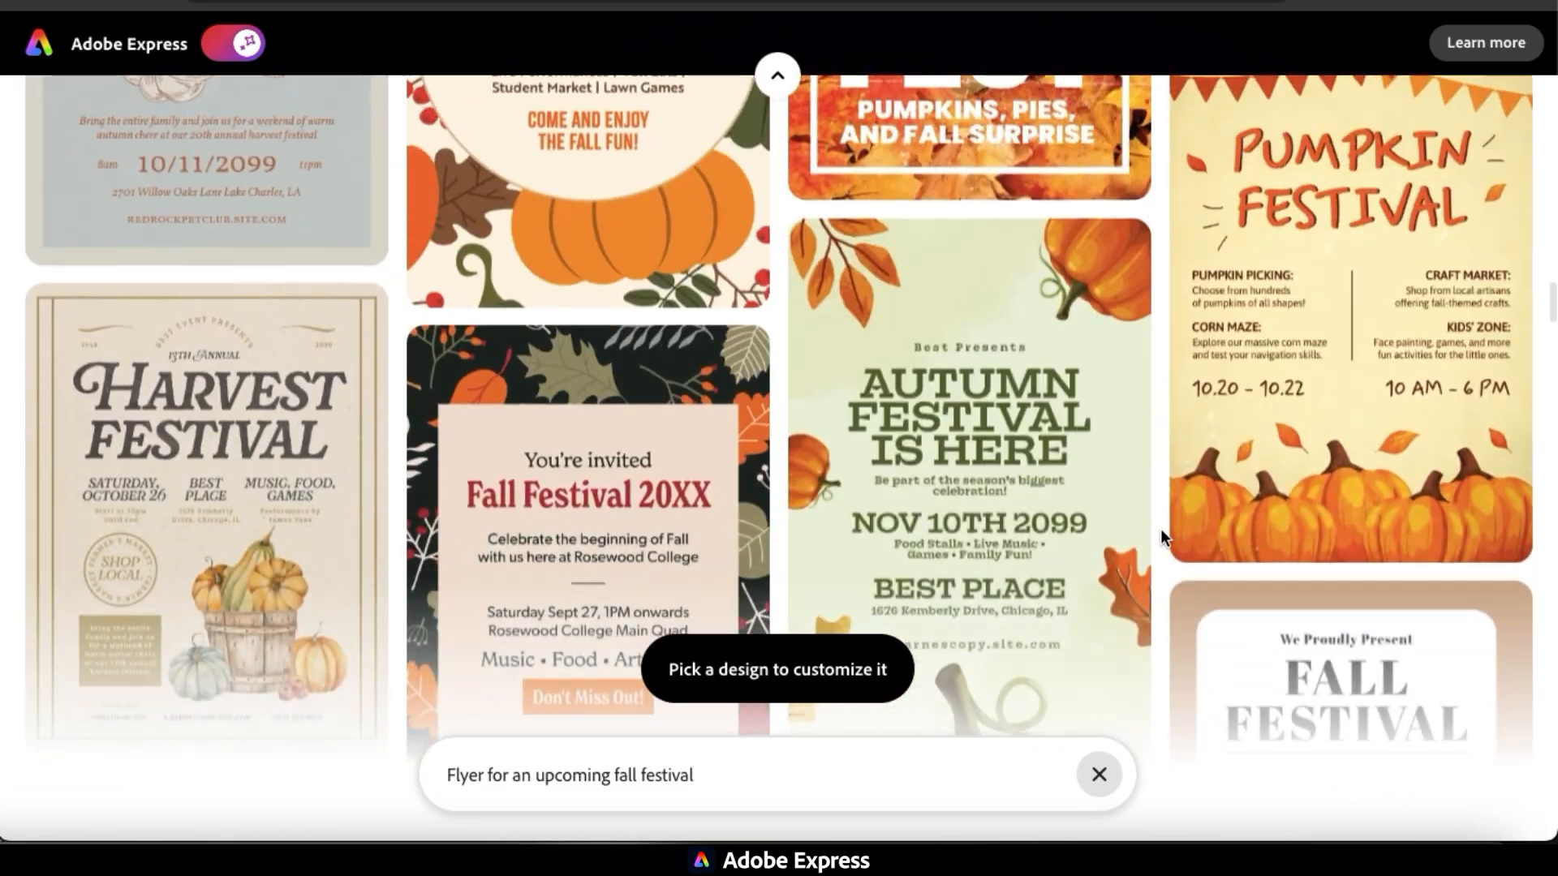
pyautogui.scroll(-10, 1162, 537)
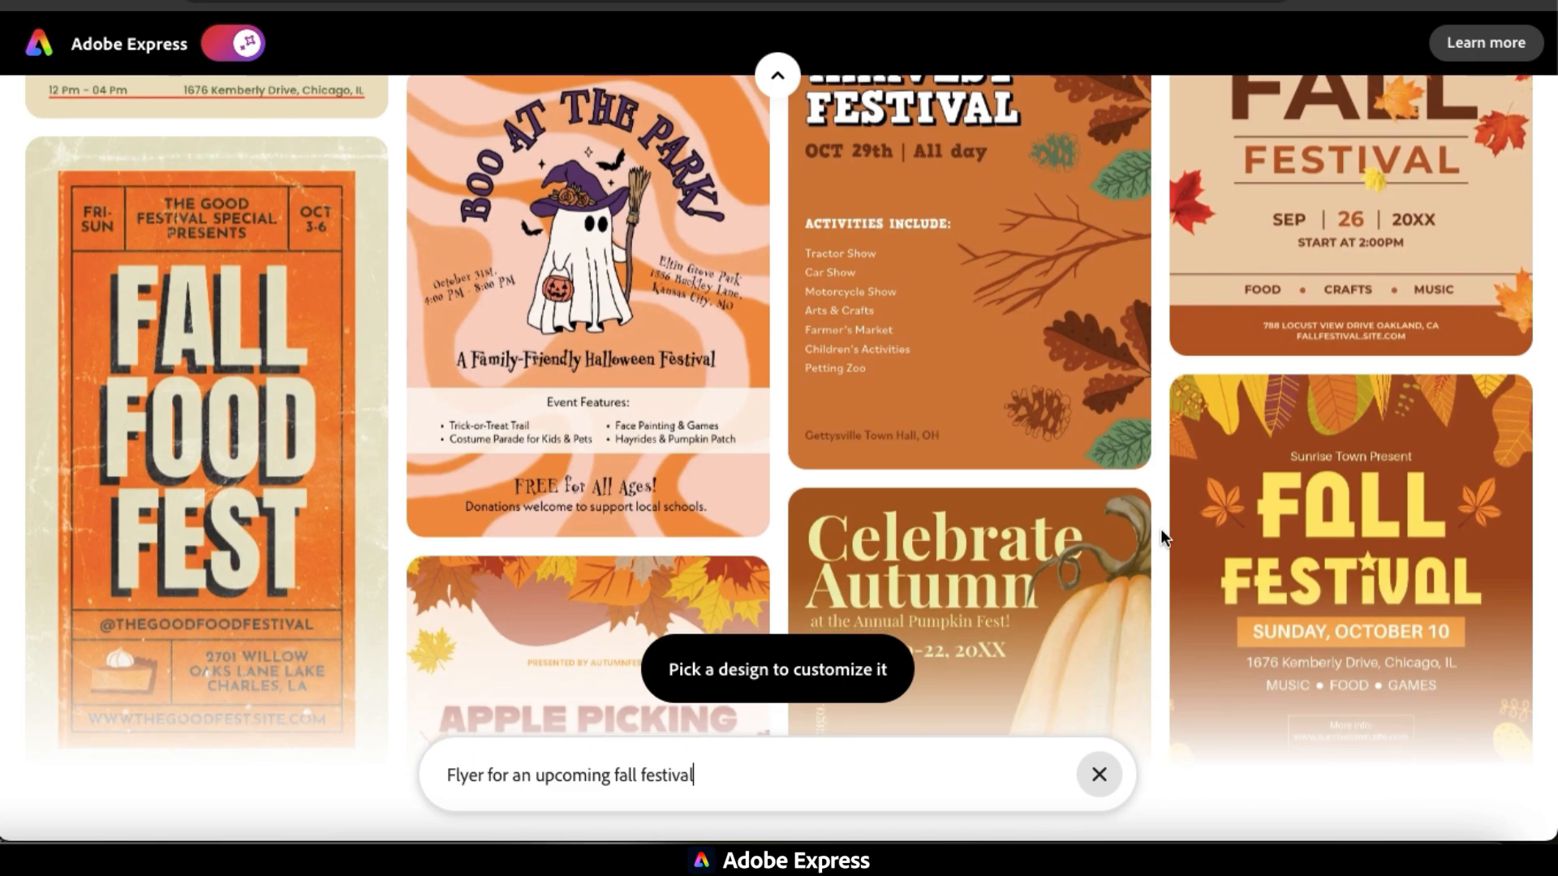
pyautogui.scroll(-10, 1161, 531)
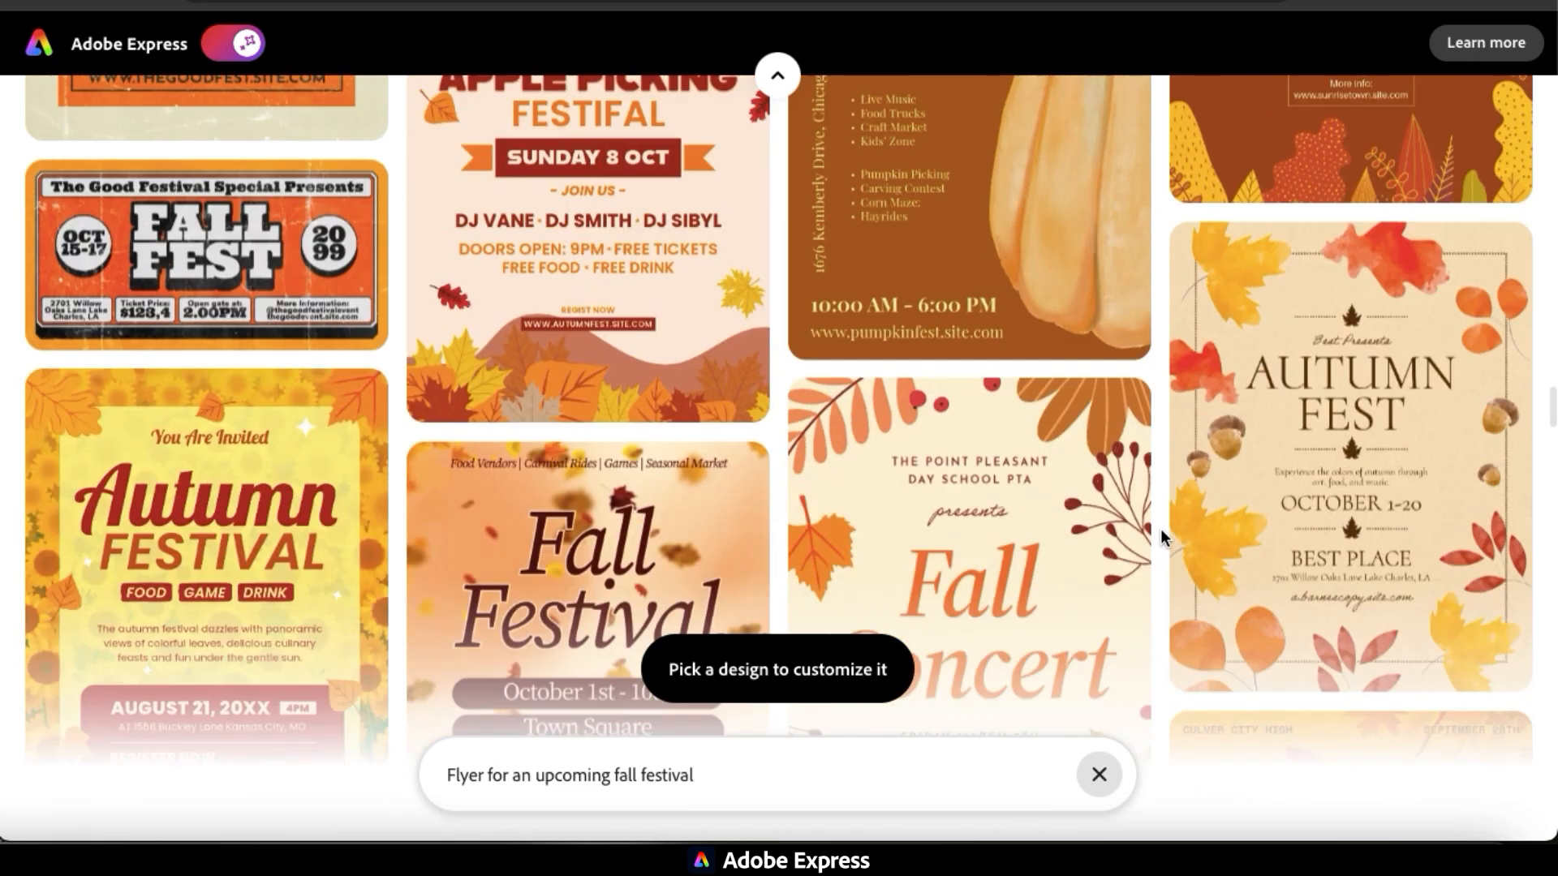
pyautogui.scroll(-2, 1161, 536)
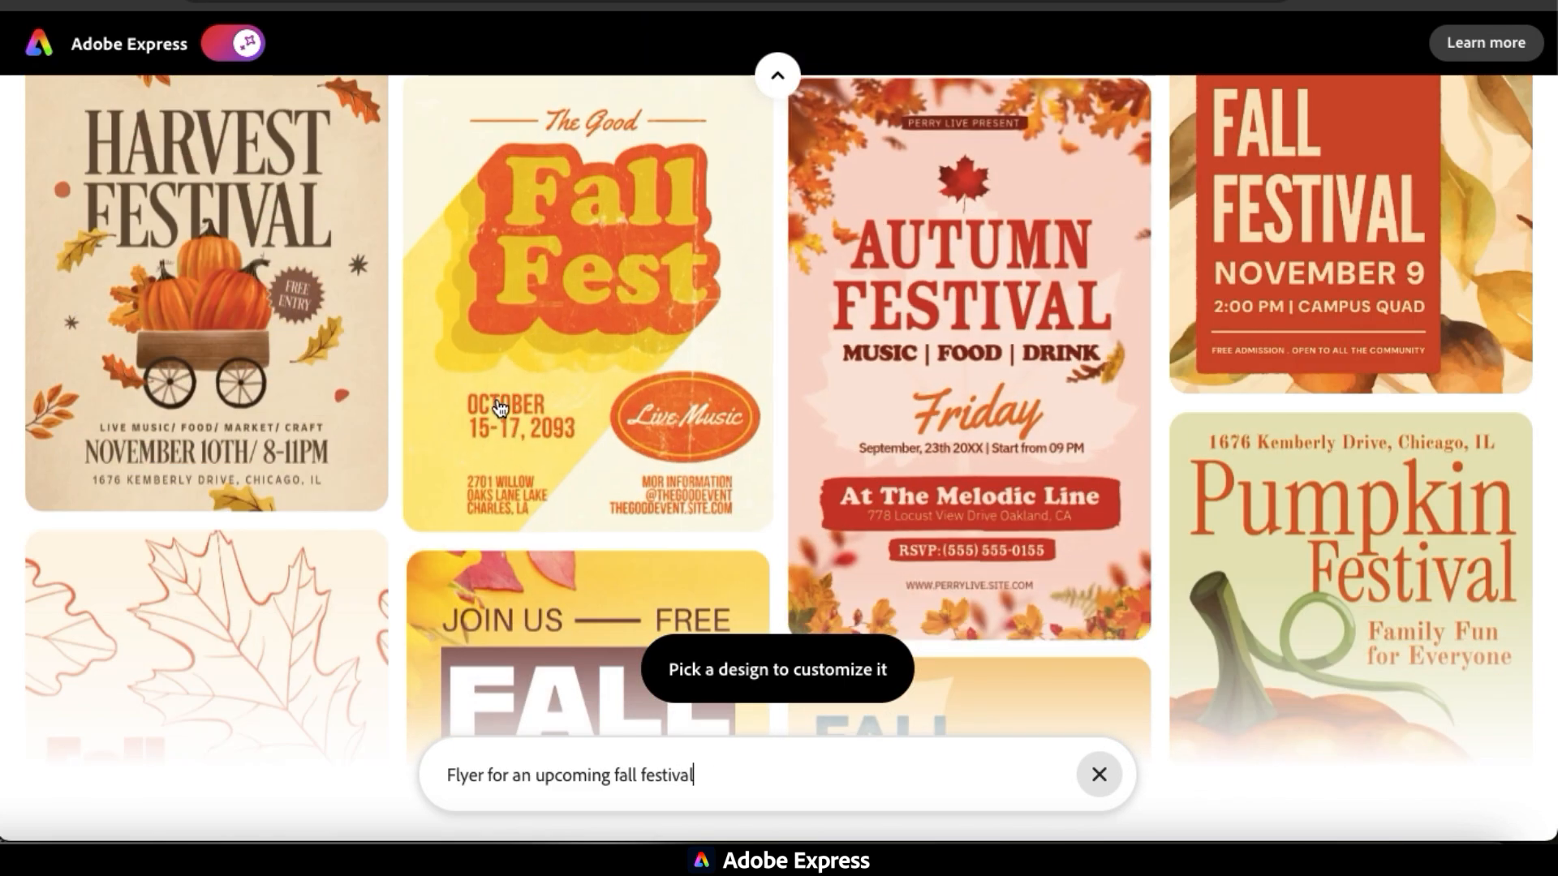
pyautogui.scroll(1, 185, 359)
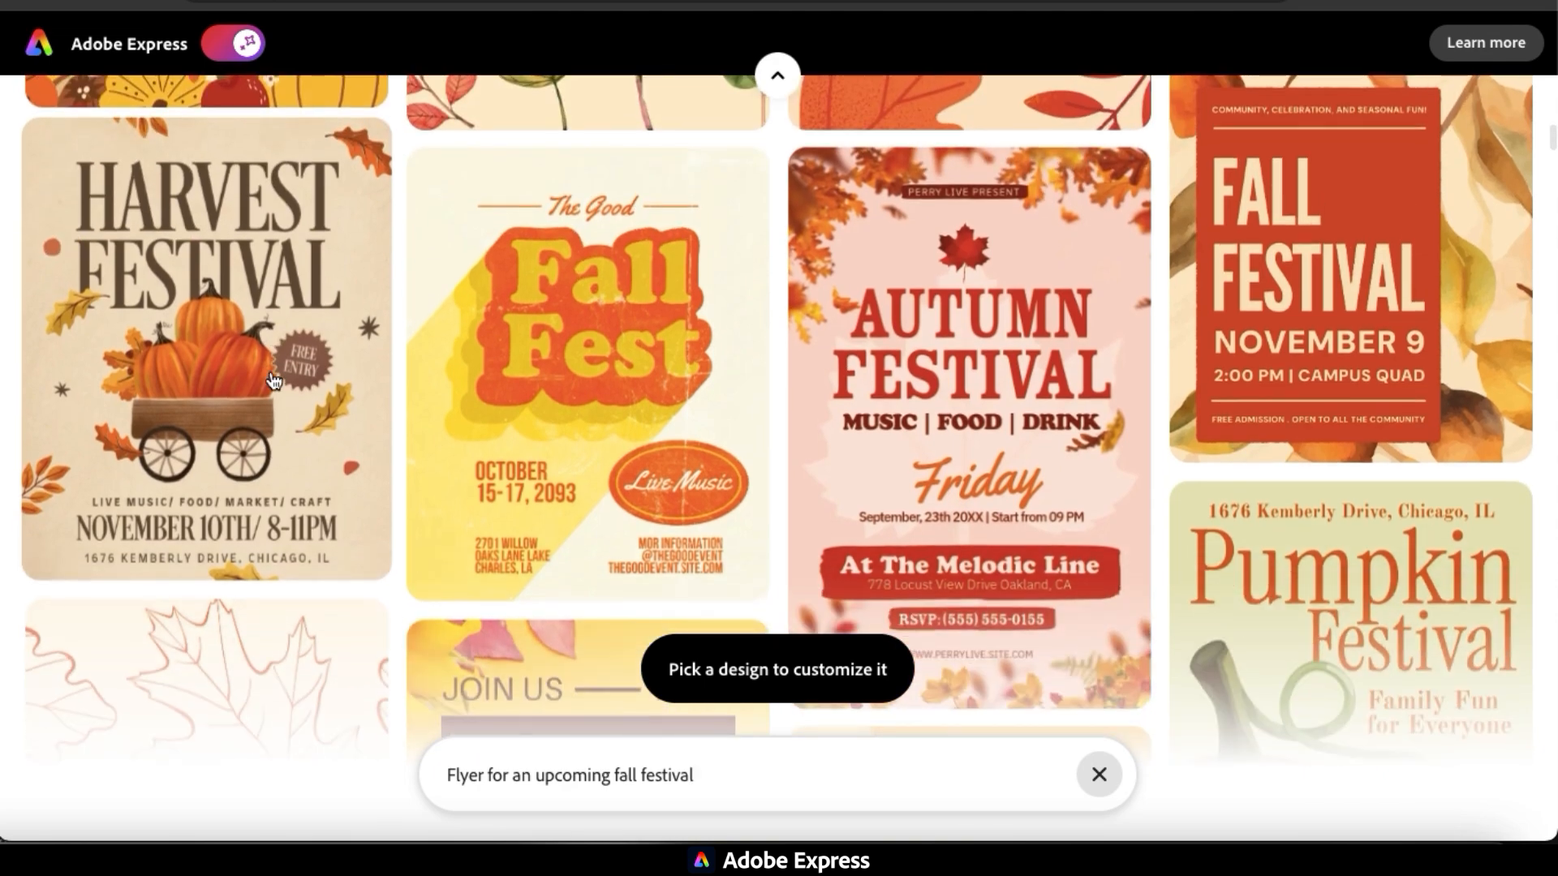
pyautogui.click(246, 345)
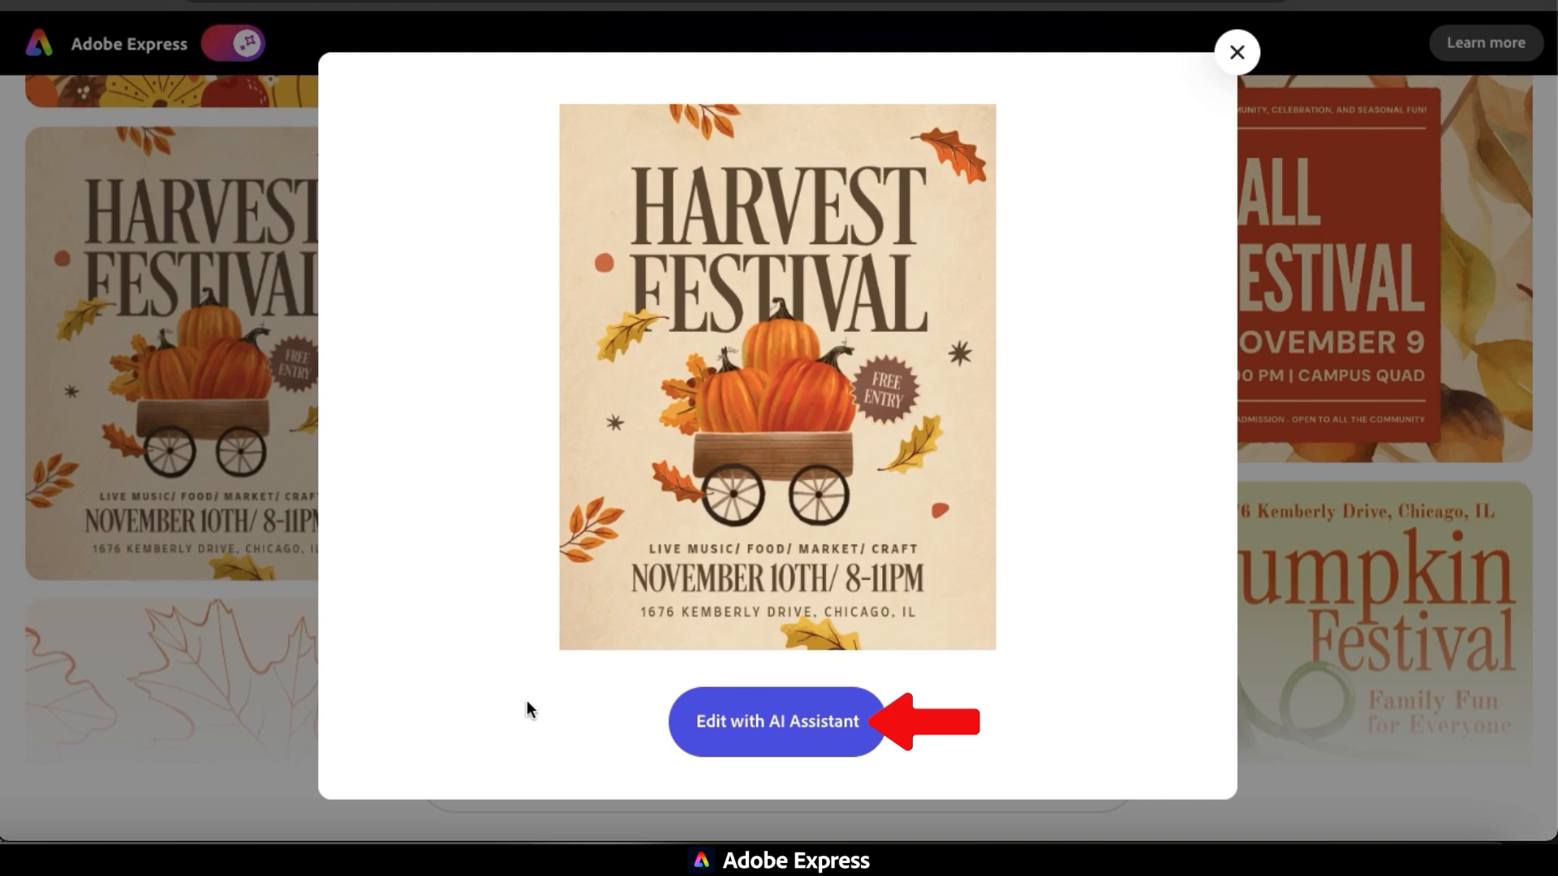
pyautogui.click(778, 740)
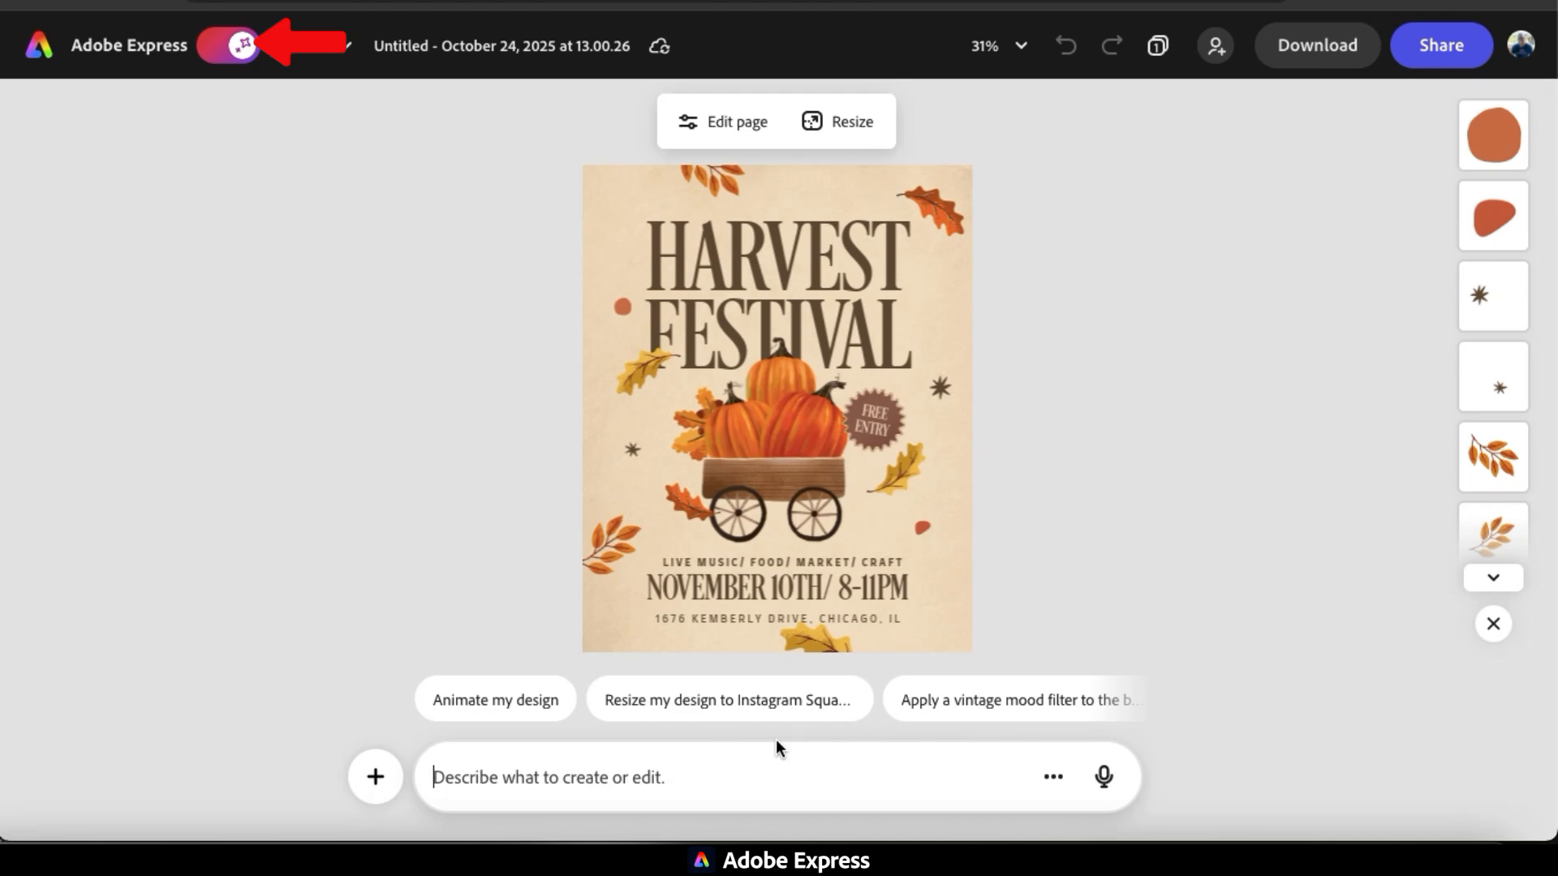
# With the AI Assistant mode on, submit the prompt "Give this a spooky look and feel" for the flyer.
pyautogui.click(235, 51)
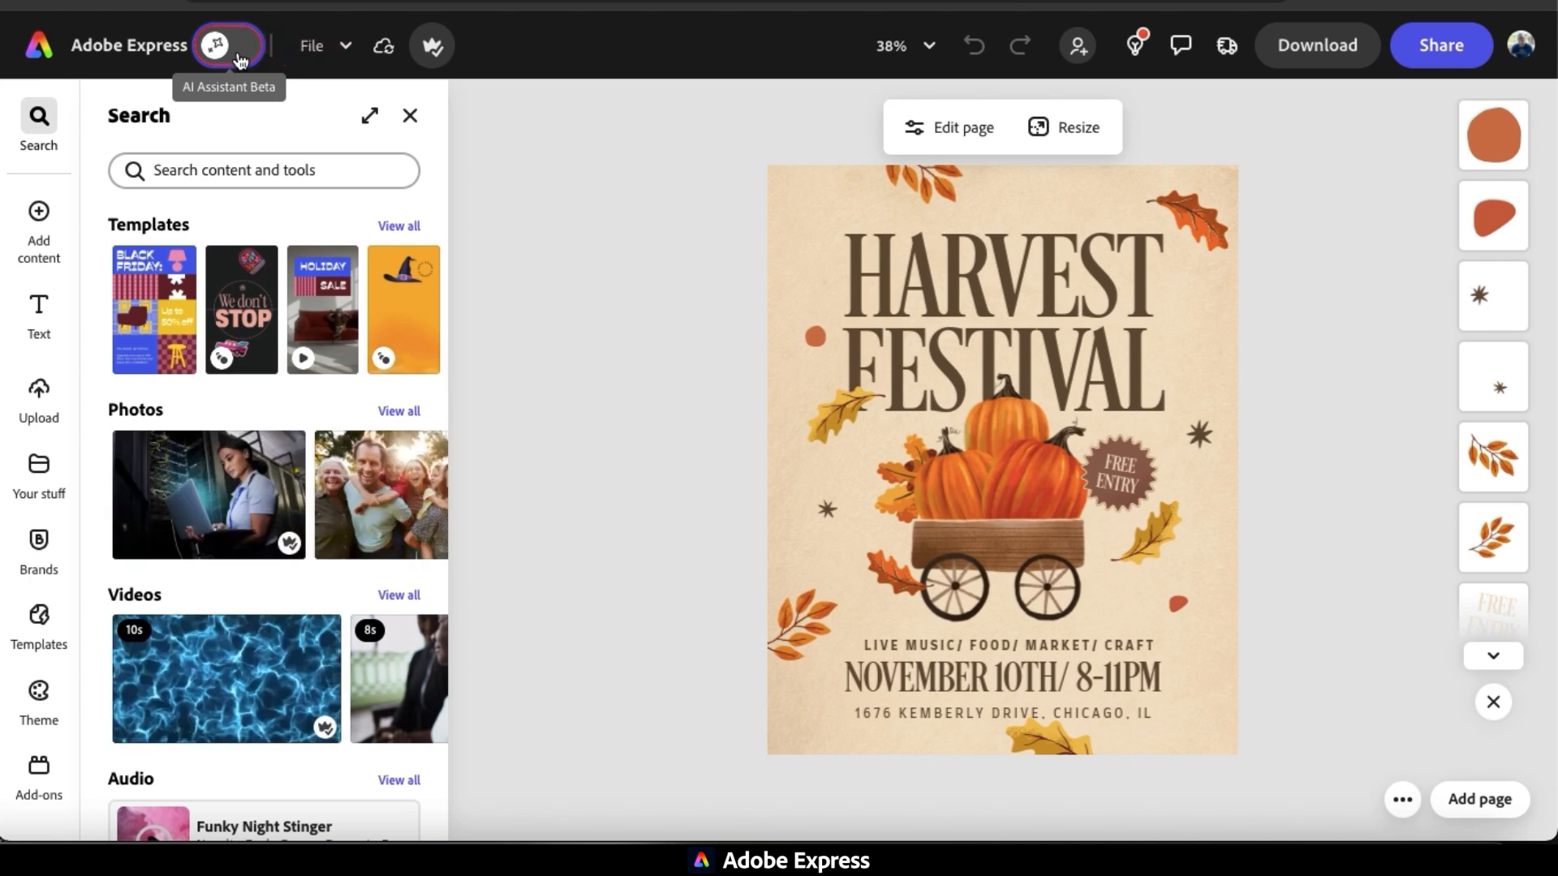
pyautogui.click(237, 54)
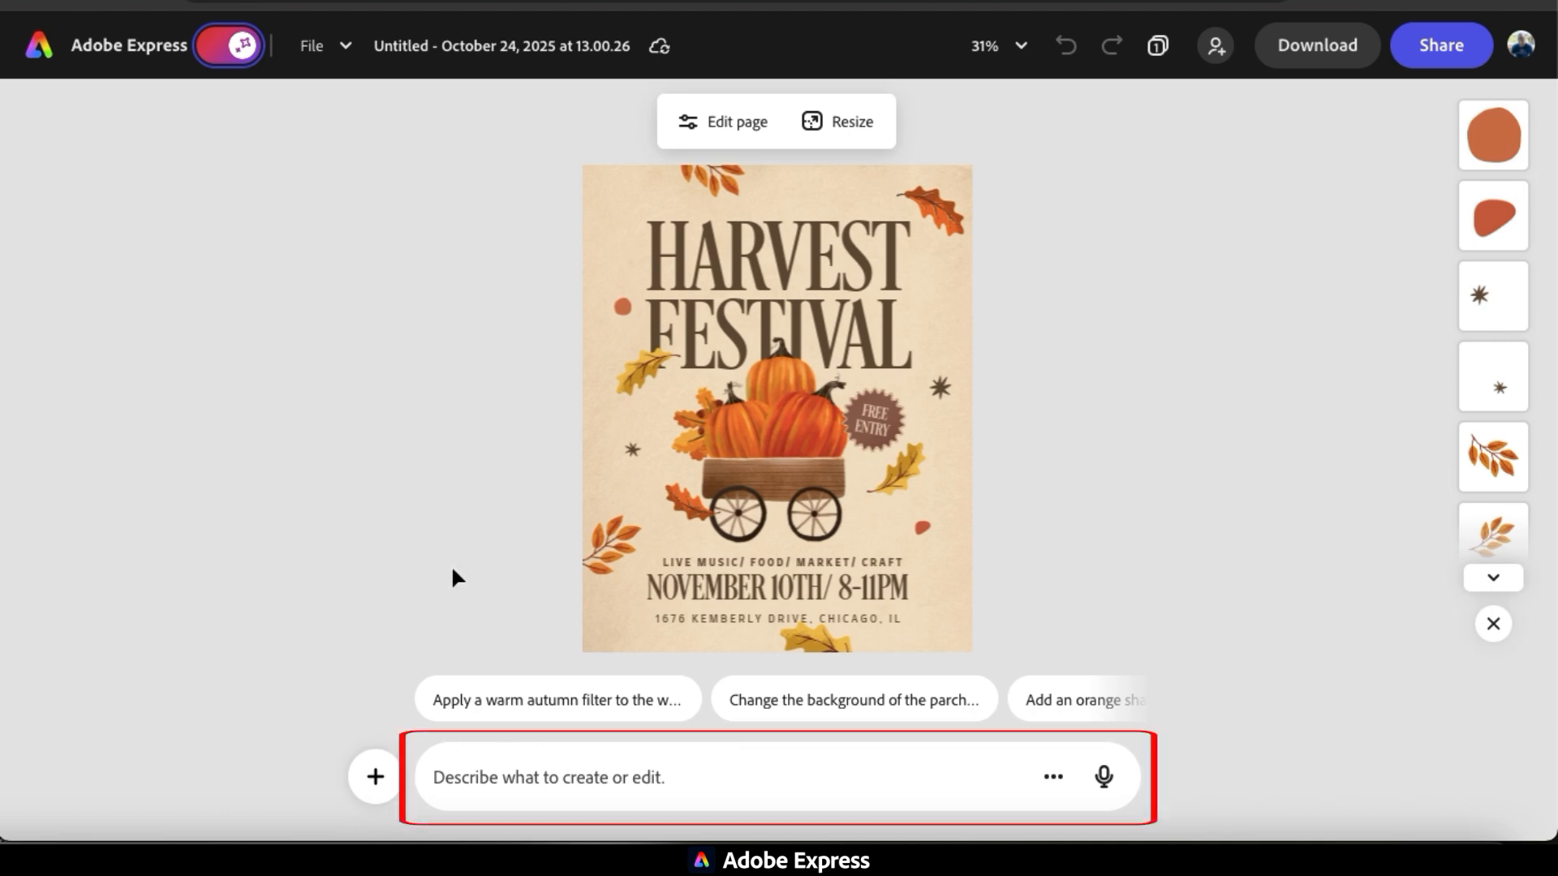
pyautogui.click(574, 782)
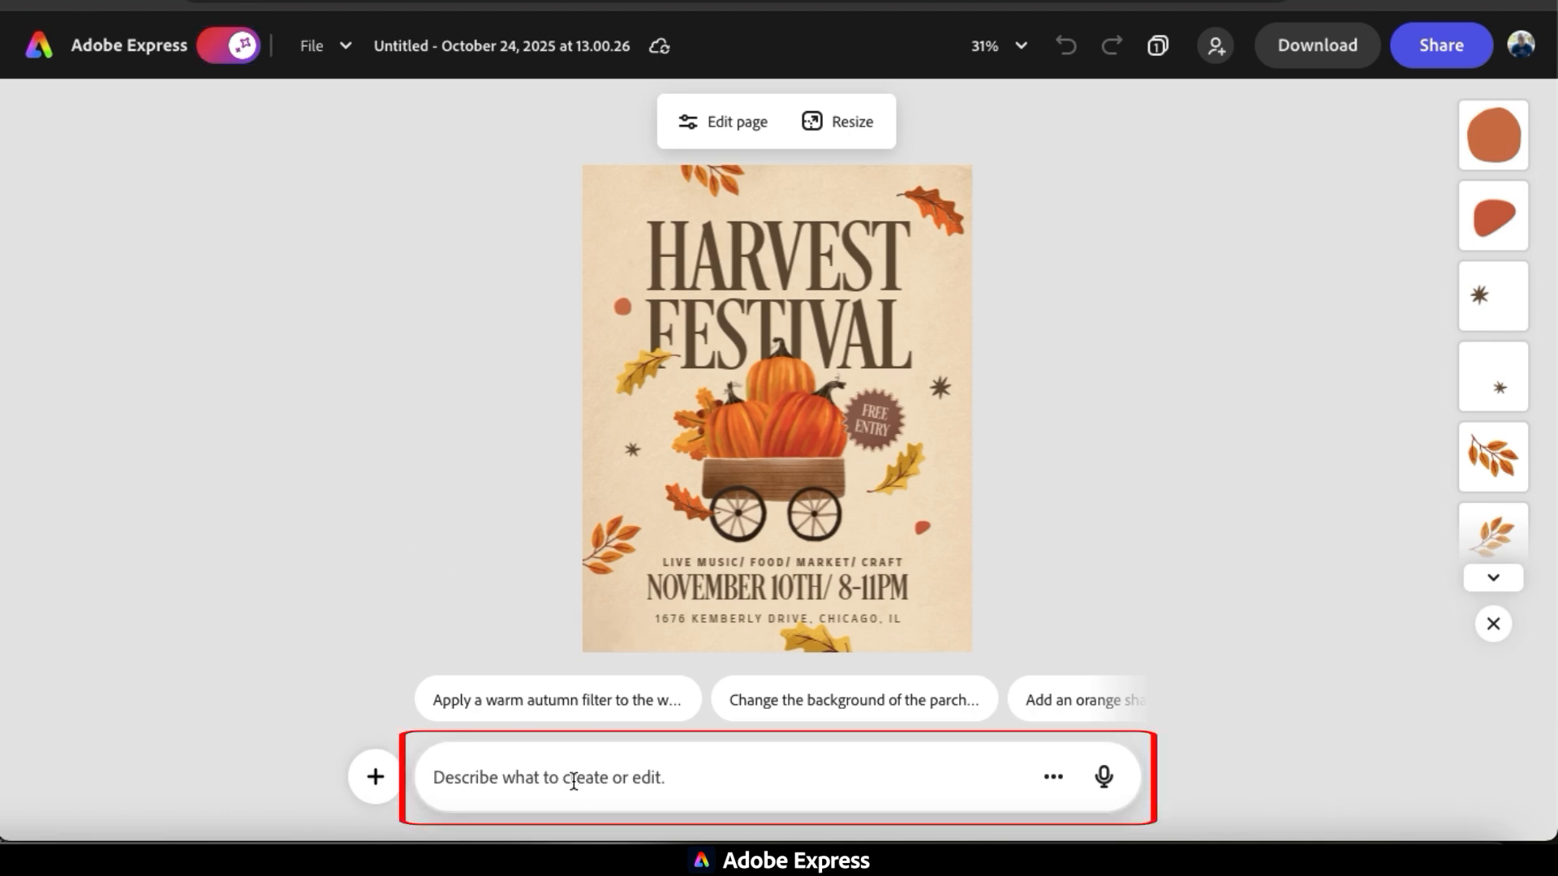
pyautogui.write('G')
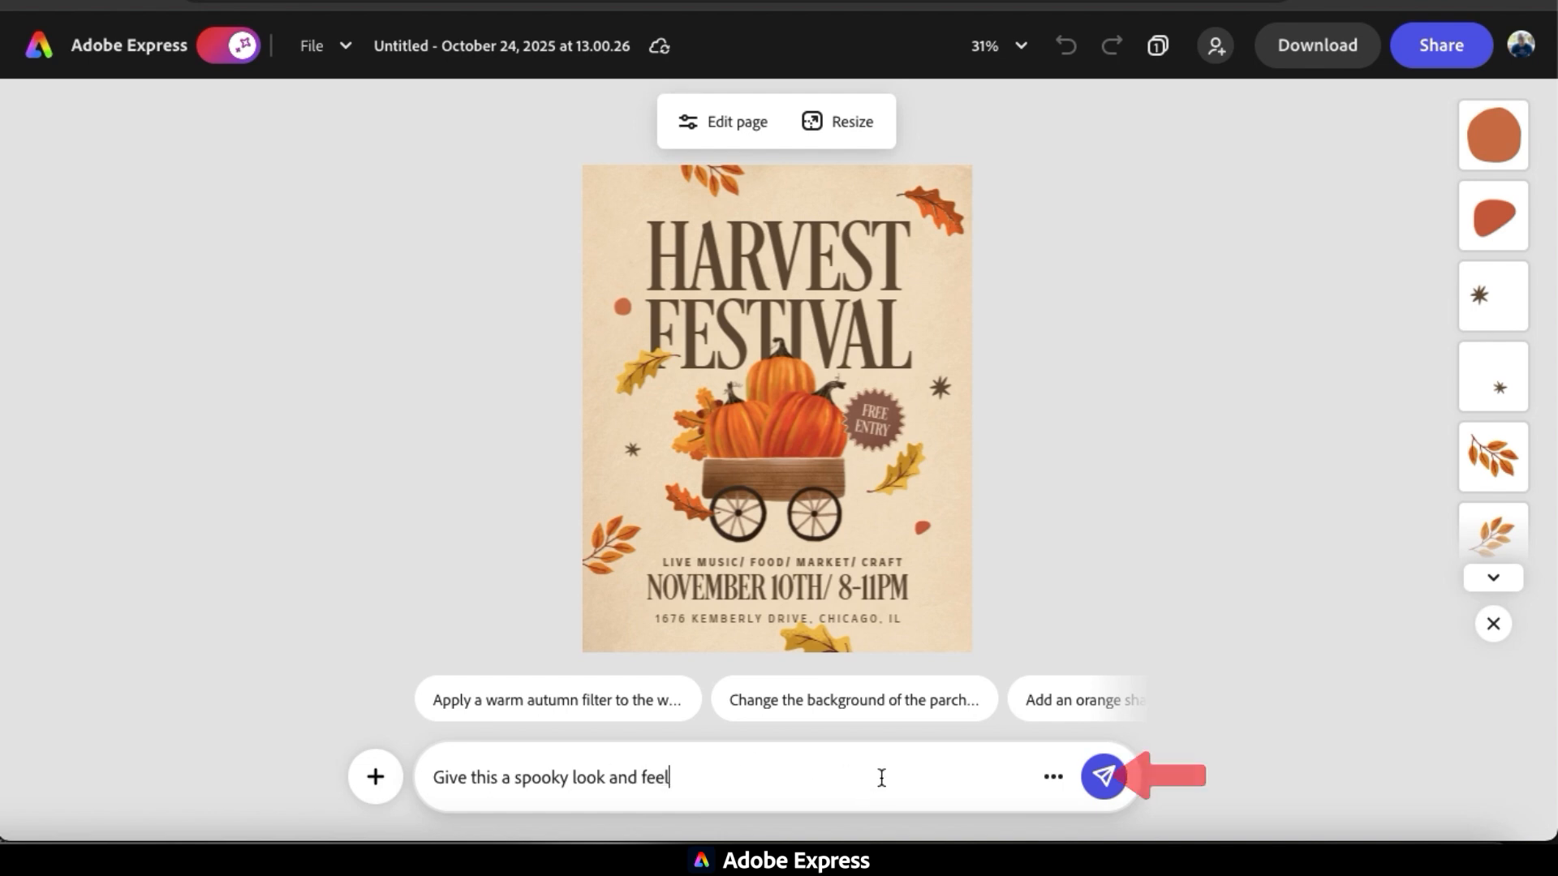
pyautogui.click(1105, 779)
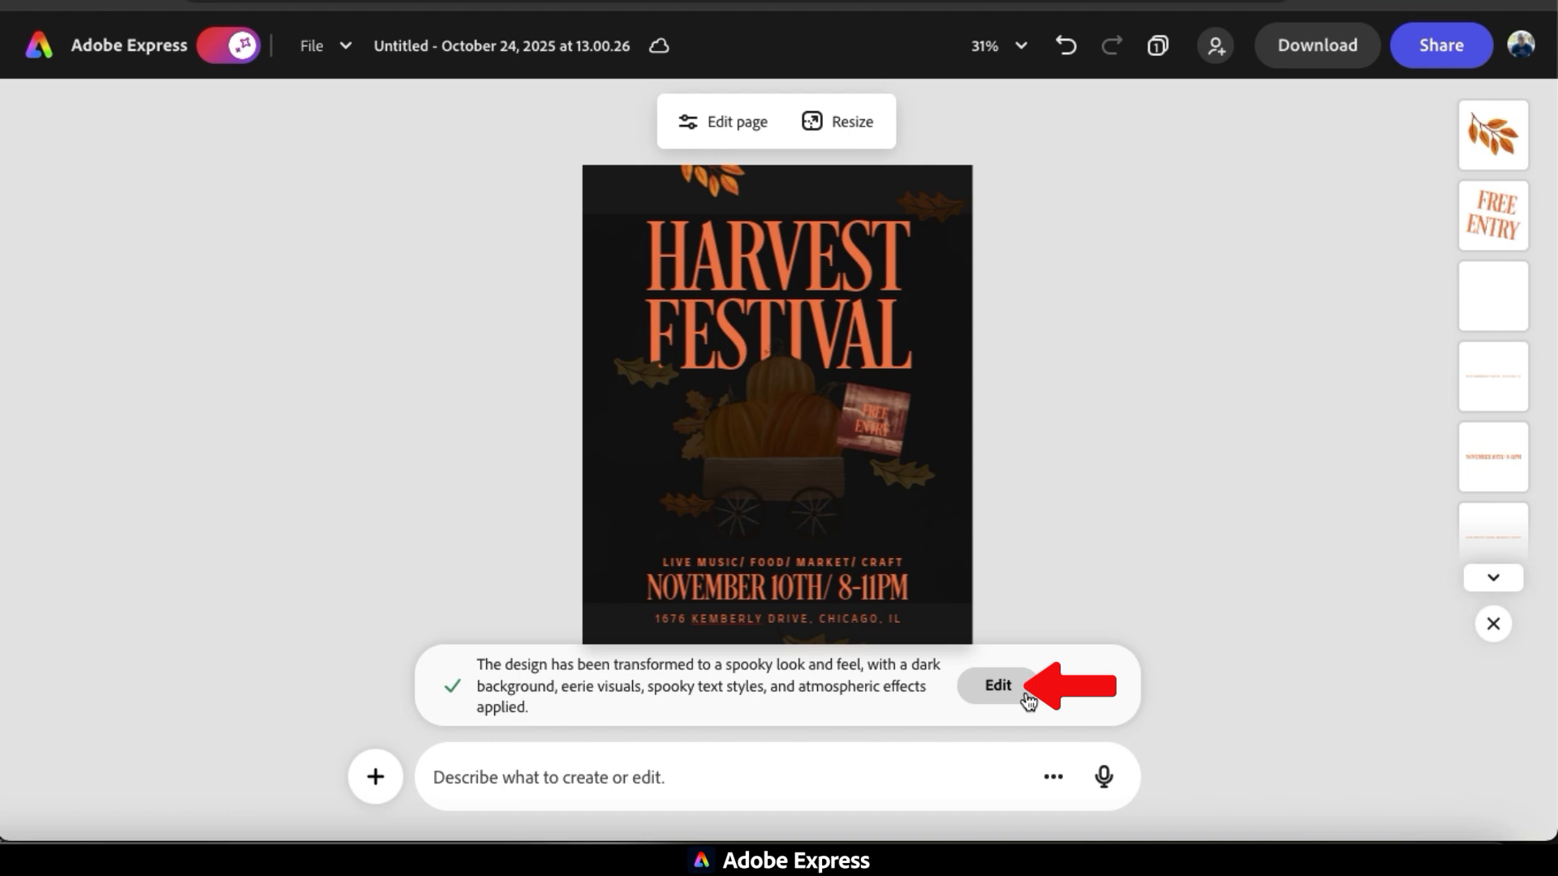
# Edit the AI result by applying the Brushtones Regular font to the title and date text, and move the date text slightly upward.
pyautogui.click(1025, 694)
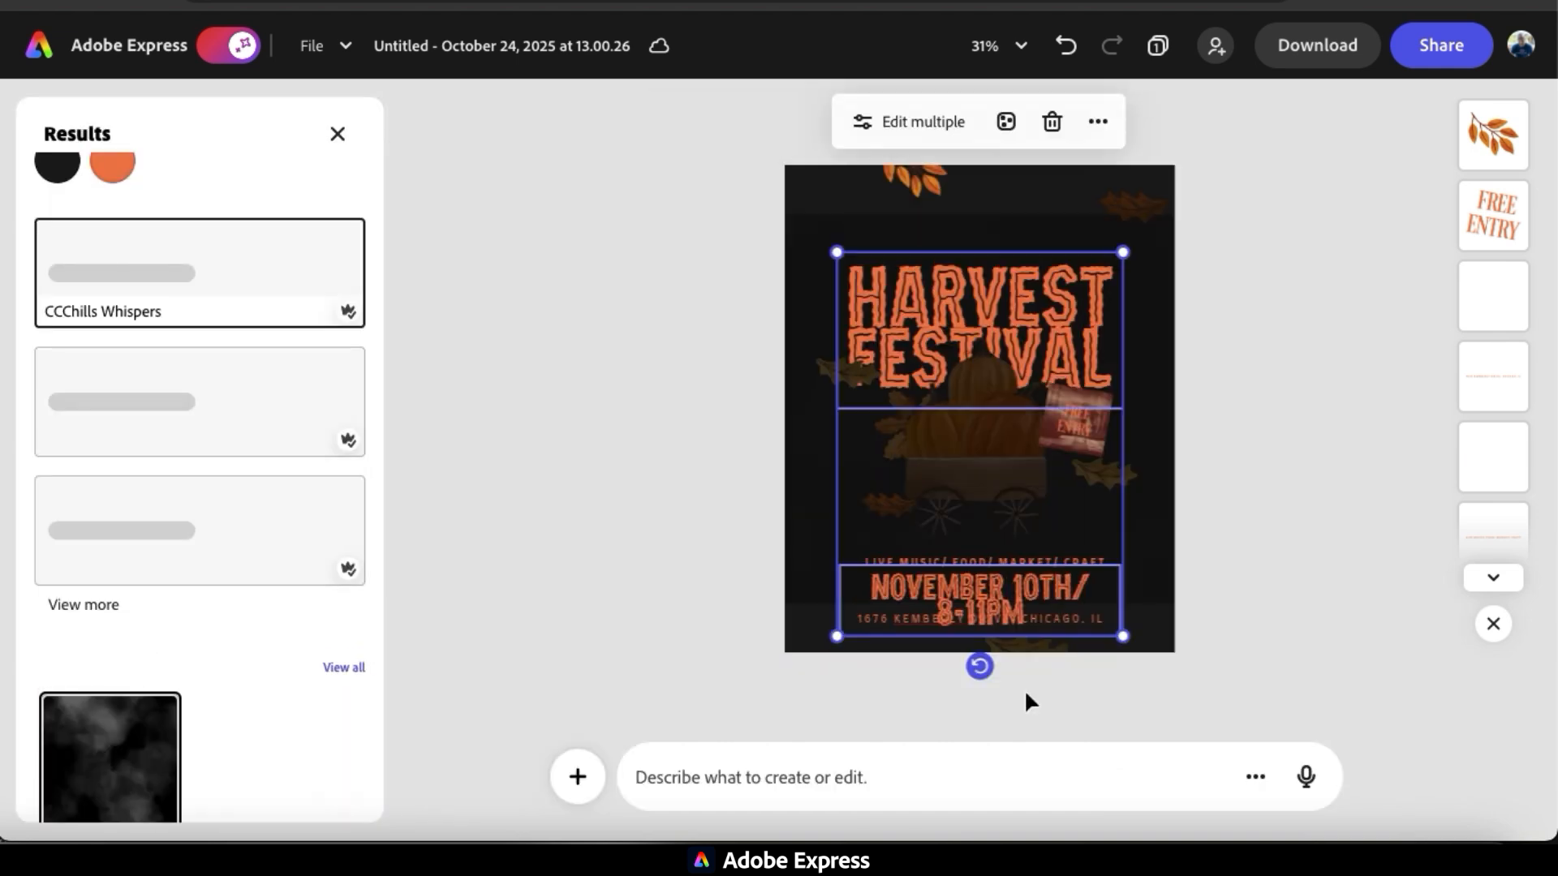
pyautogui.scroll(-6, 260, 441)
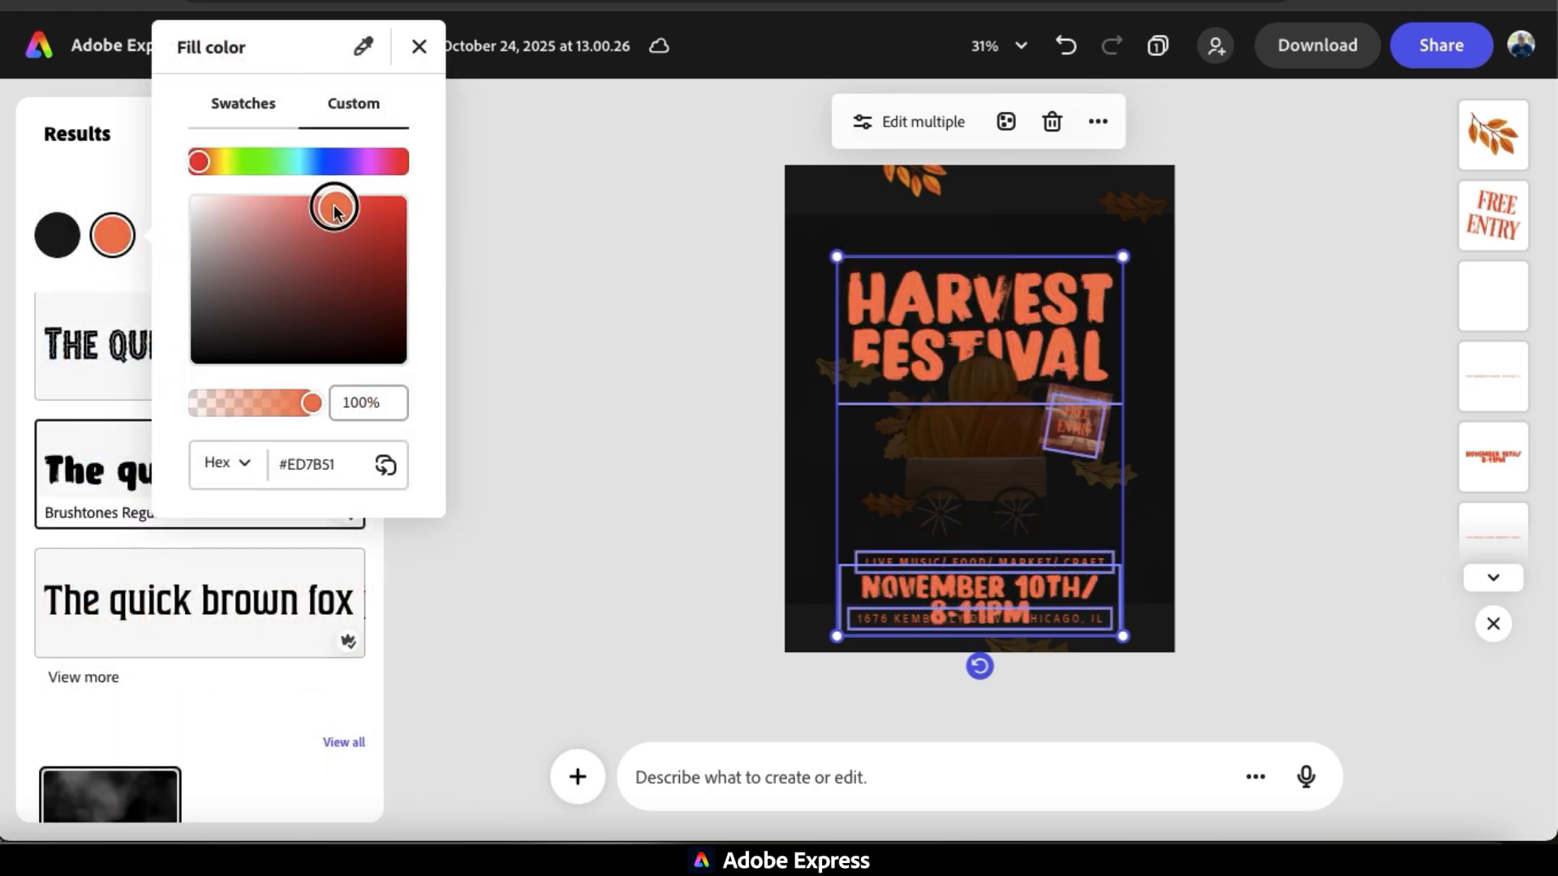
pyautogui.moveTo(333, 206); pyautogui.dragTo(334, 201)
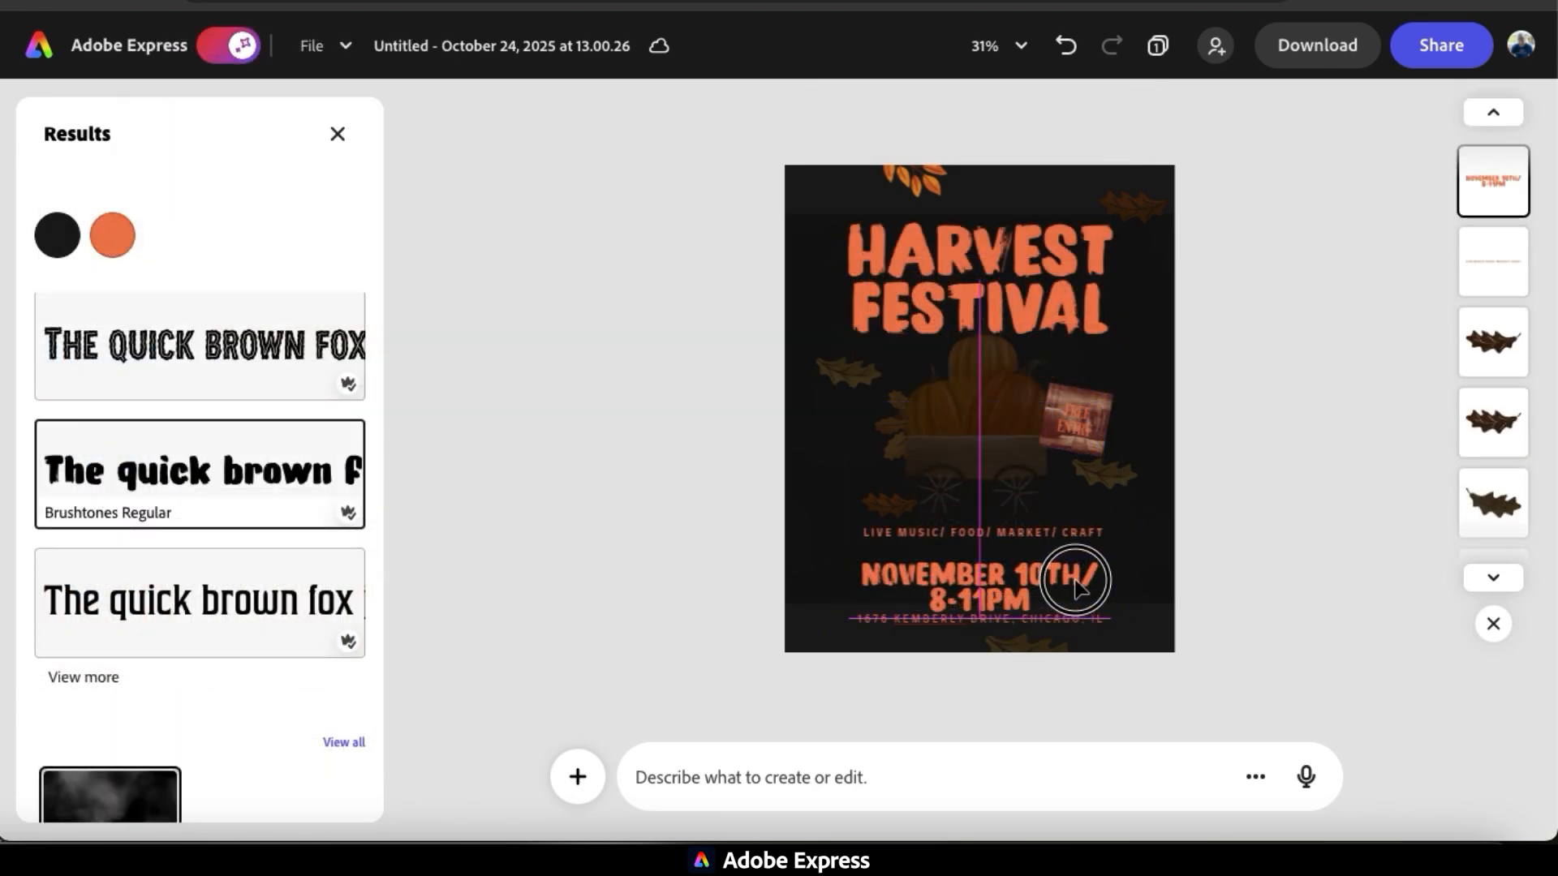
pyautogui.moveTo(1081, 592); pyautogui.dragTo(1075, 573)
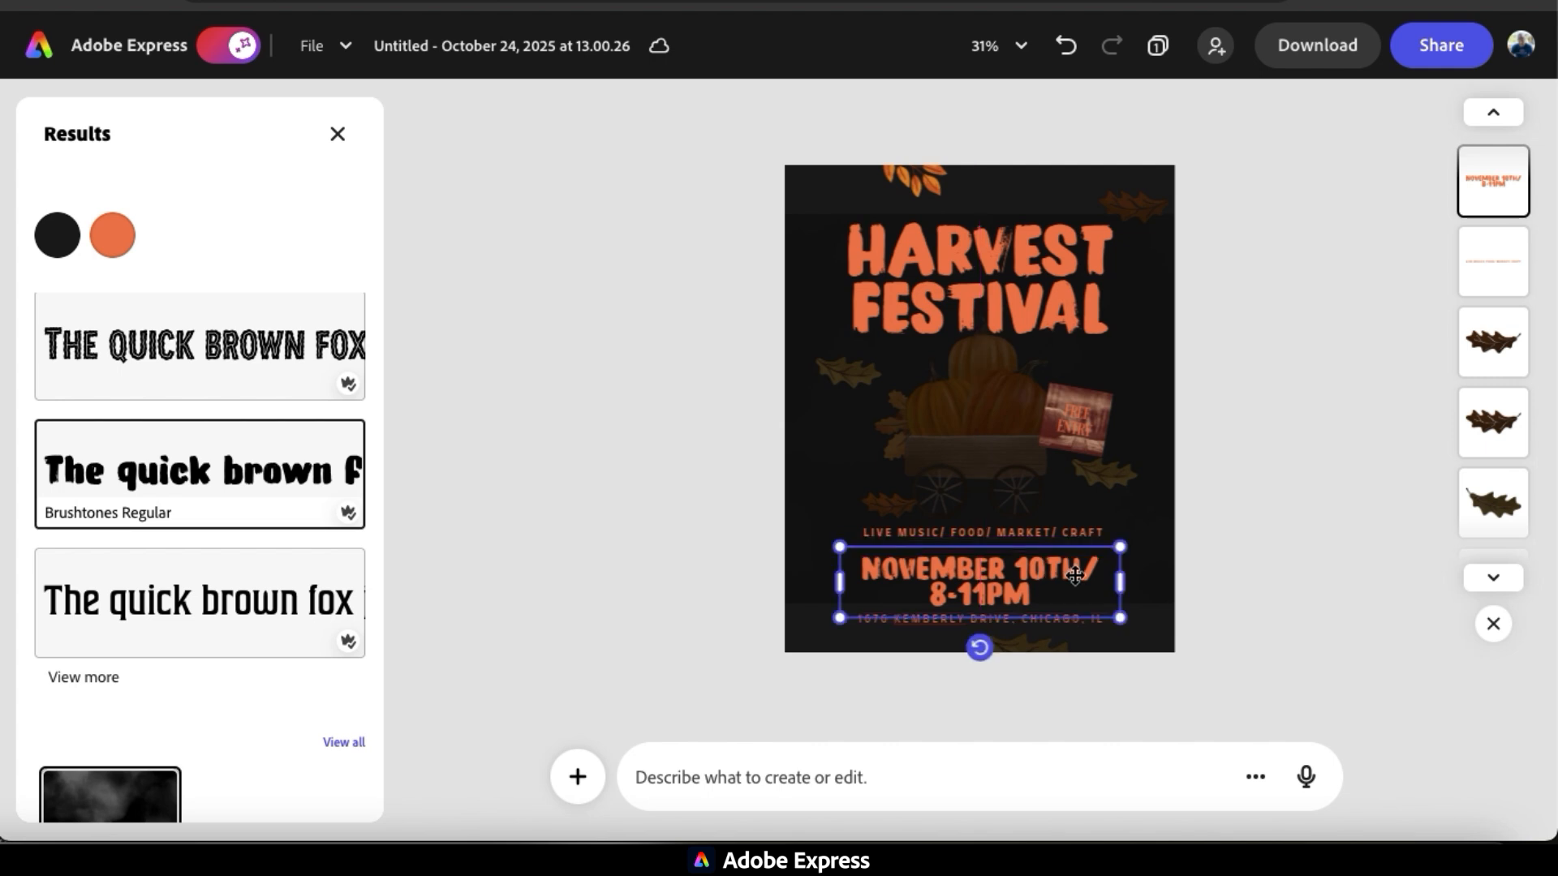
pyautogui.click(1209, 562)
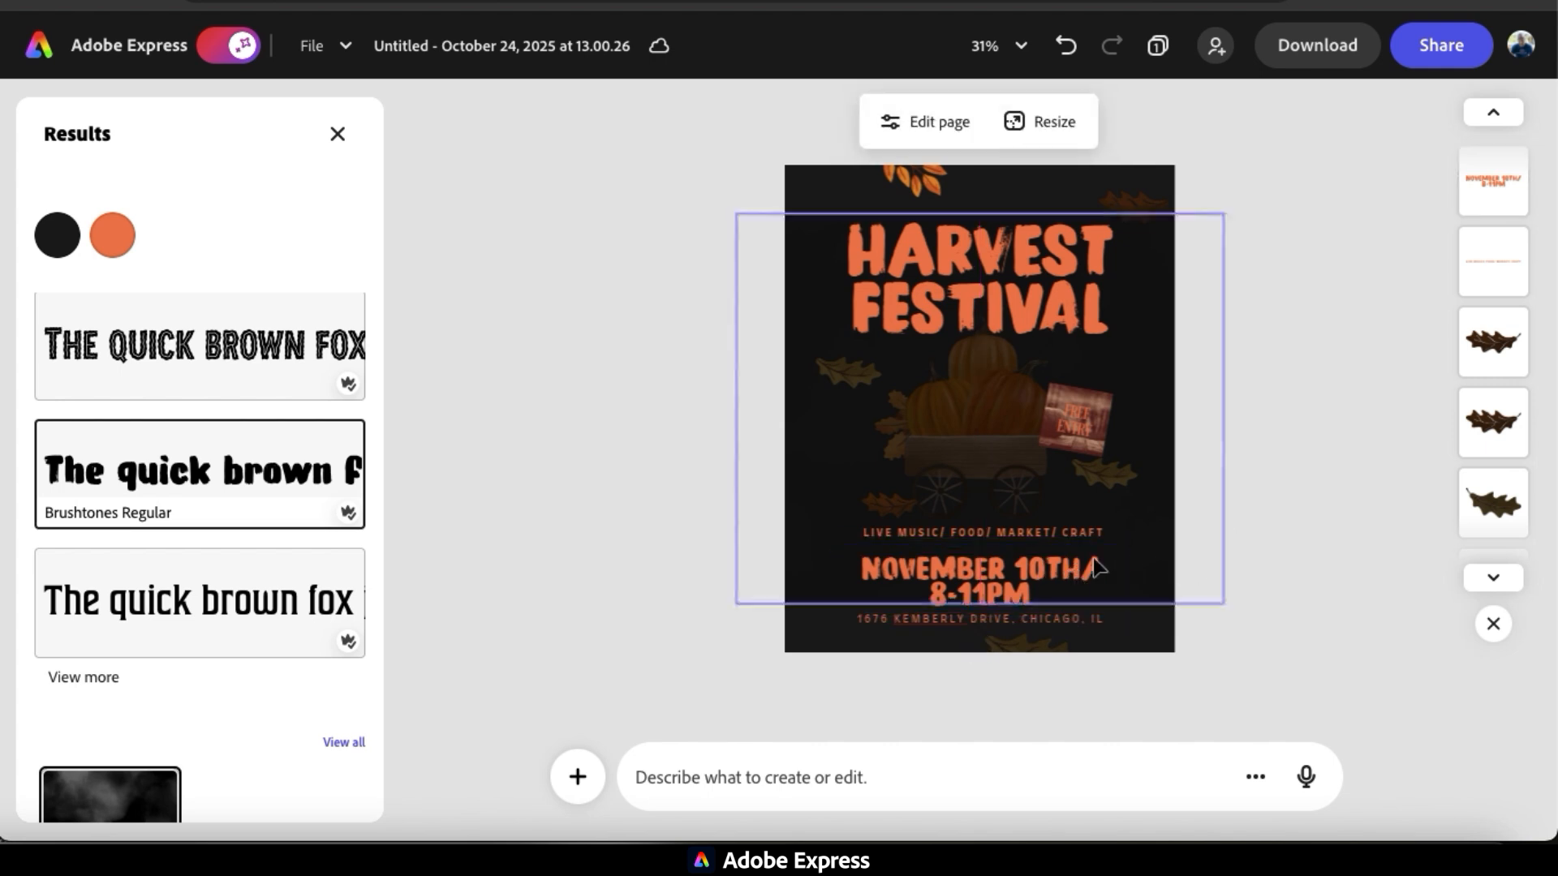
pyautogui.click(338, 134)
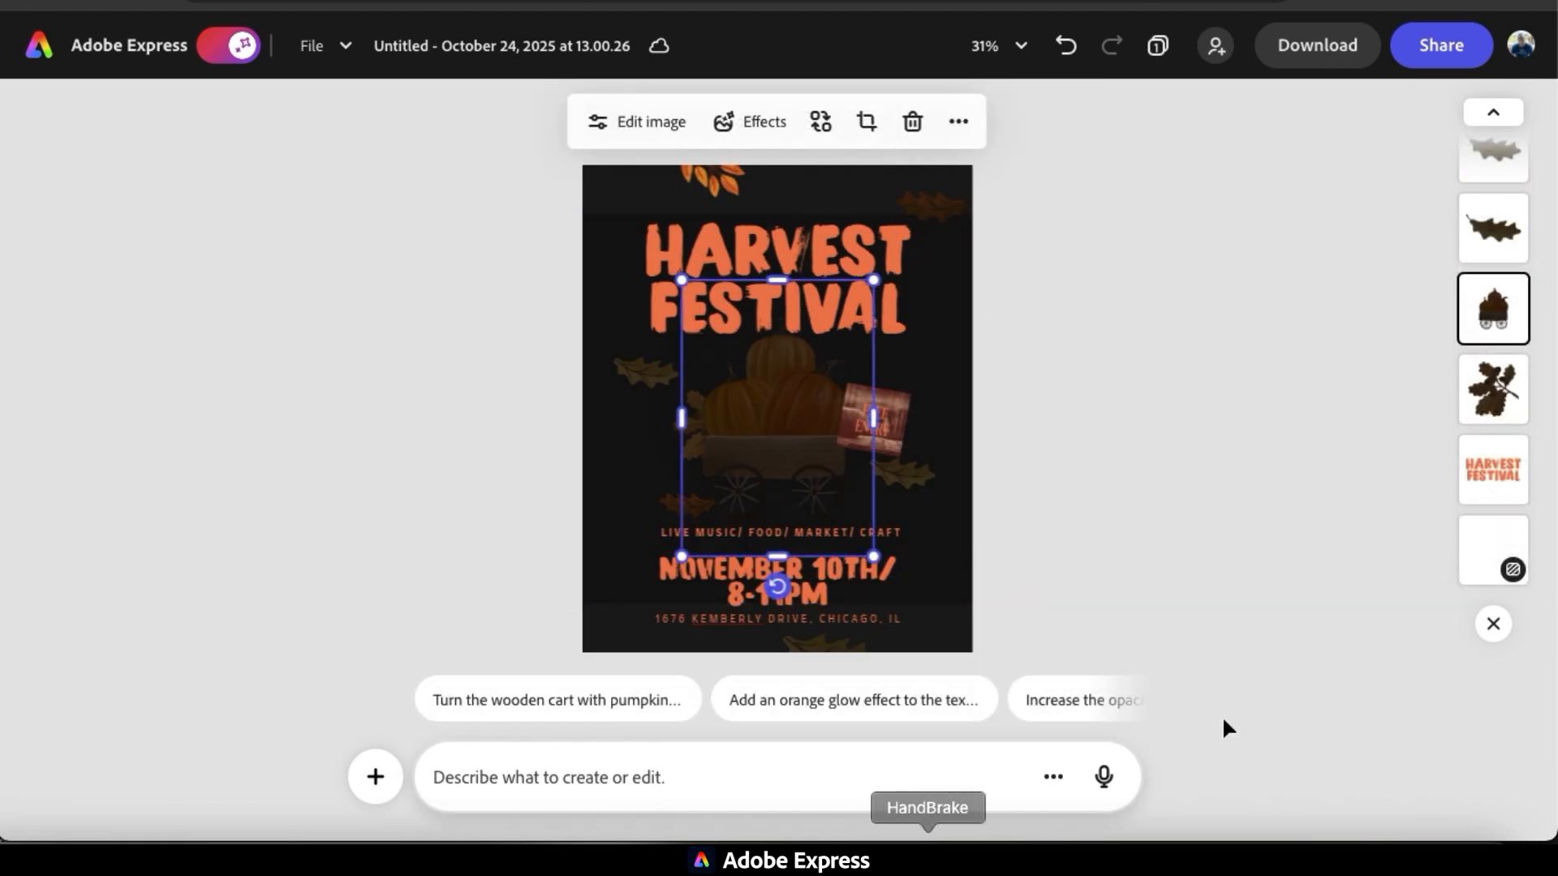
# Select the pumpkin cart image and prompt the assistant to turn the wooden cart with pumpkins into spooky jack-o-lanterns.
pyautogui.click(1220, 616)
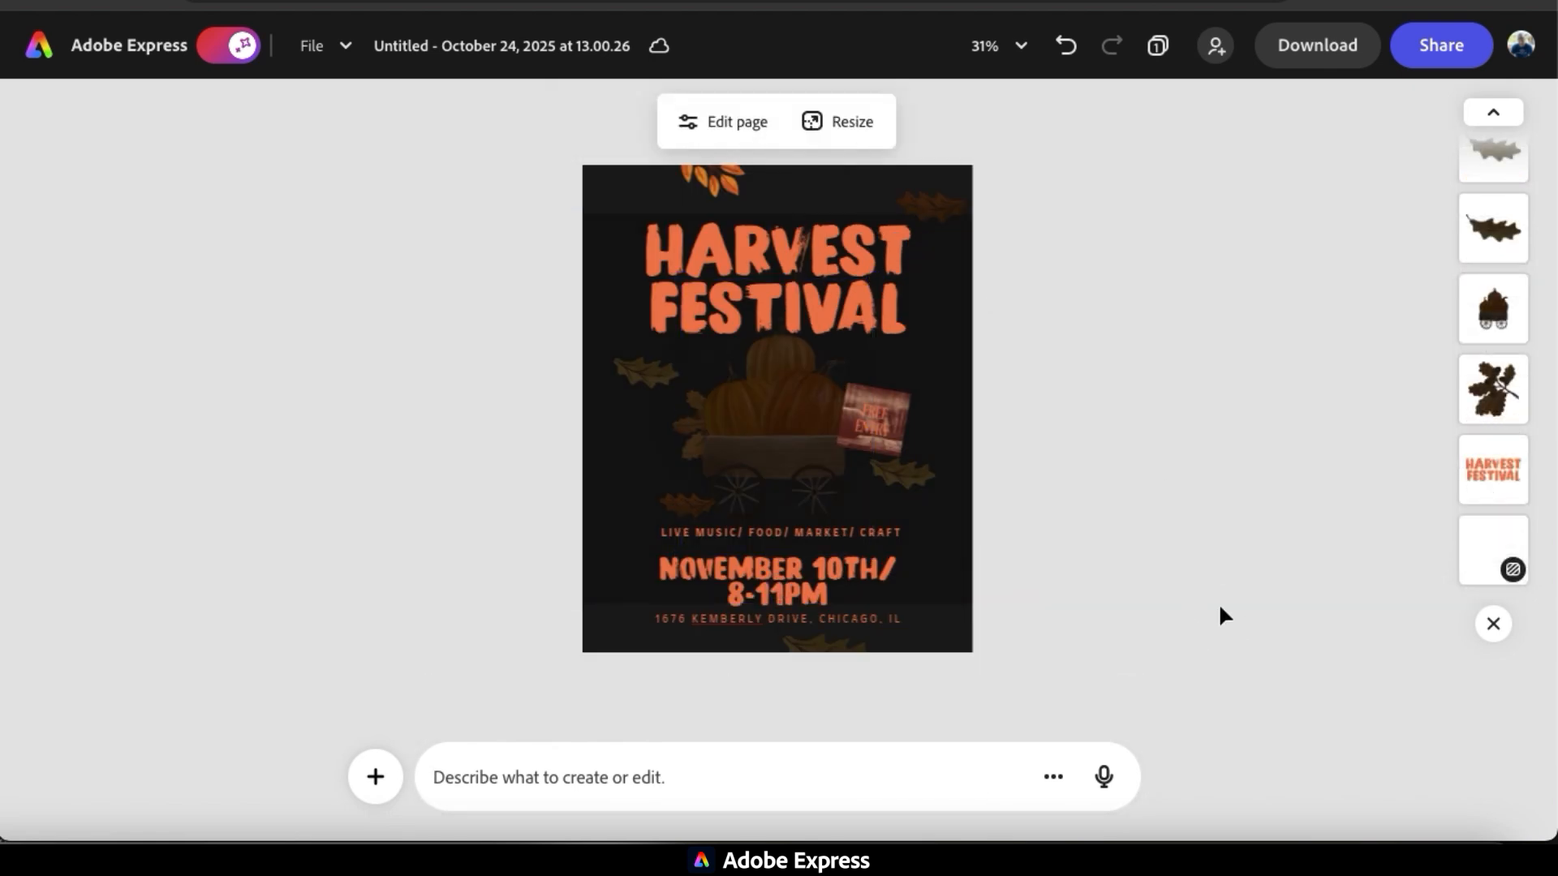
pyautogui.click(789, 444)
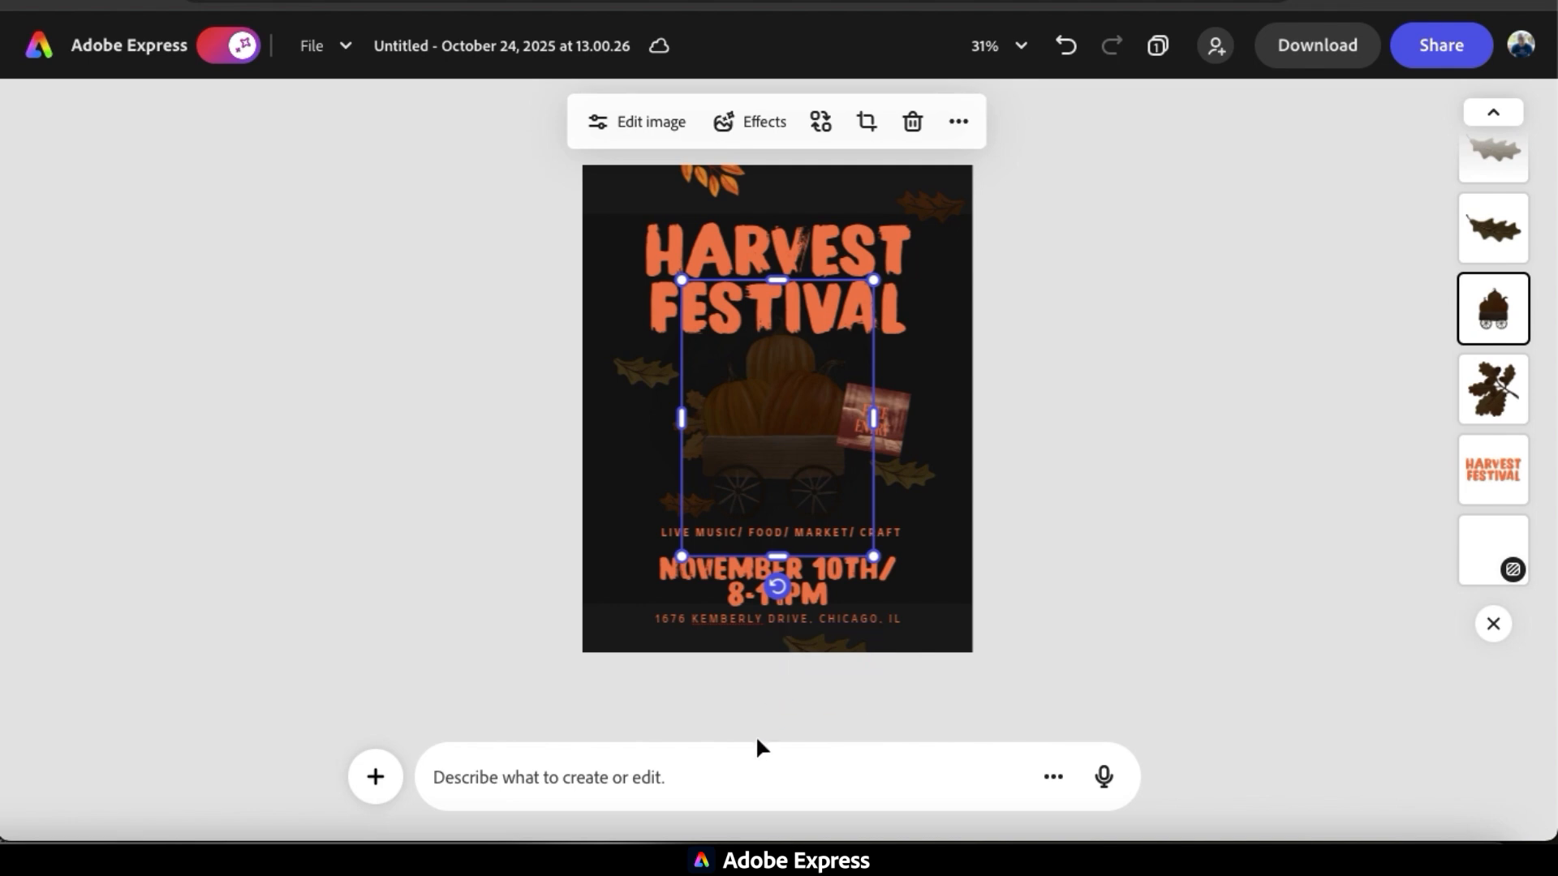
pyautogui.click(743, 773)
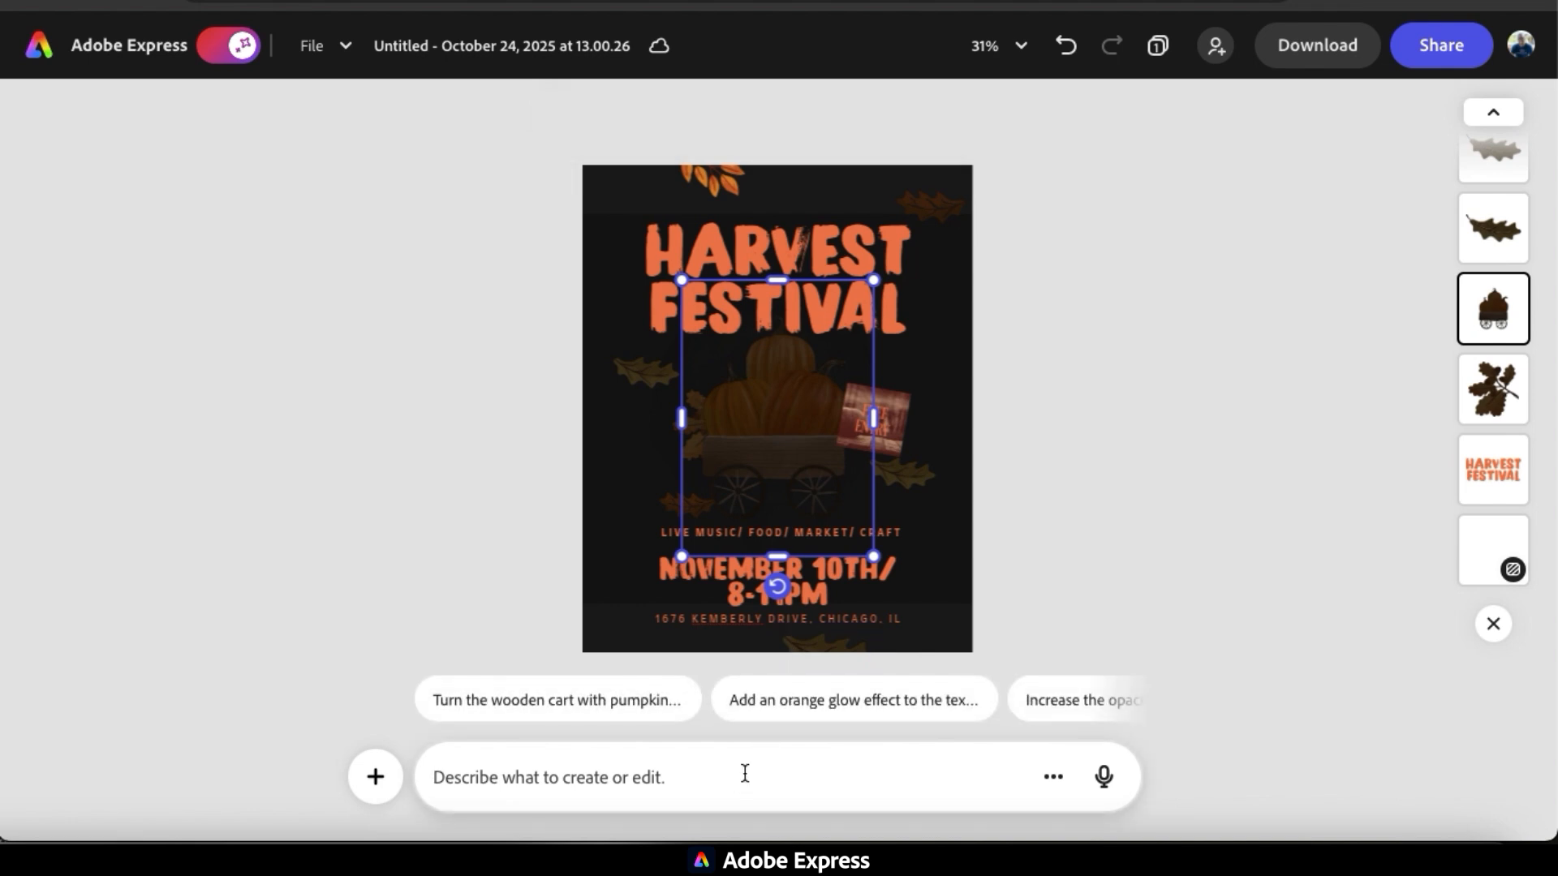
pyautogui.write('Tun the wooden')
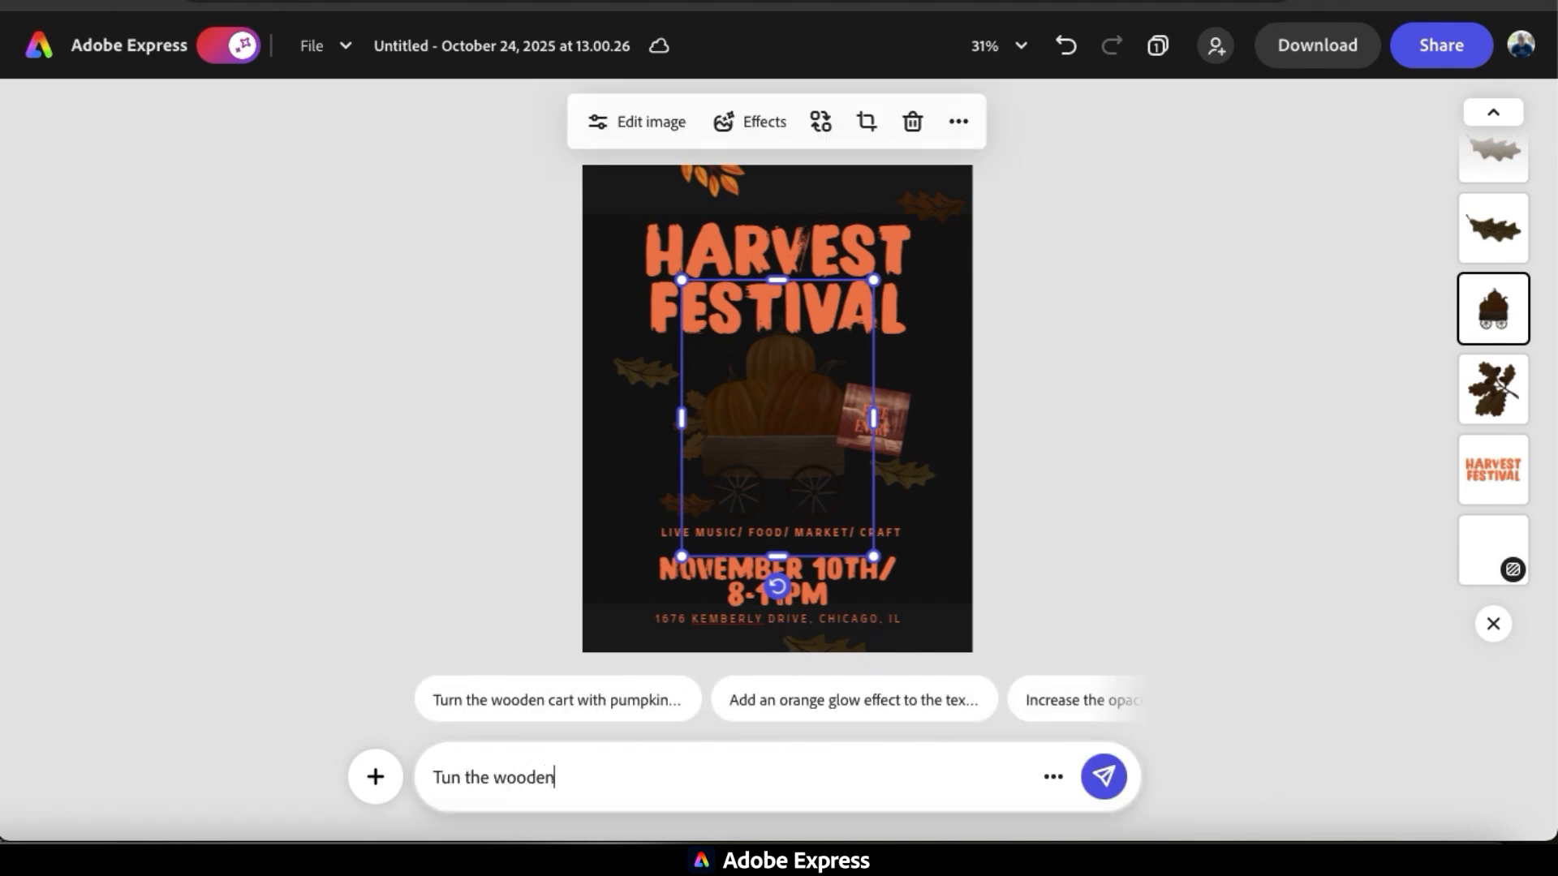
pyautogui.write(' cart with pumpkins ')
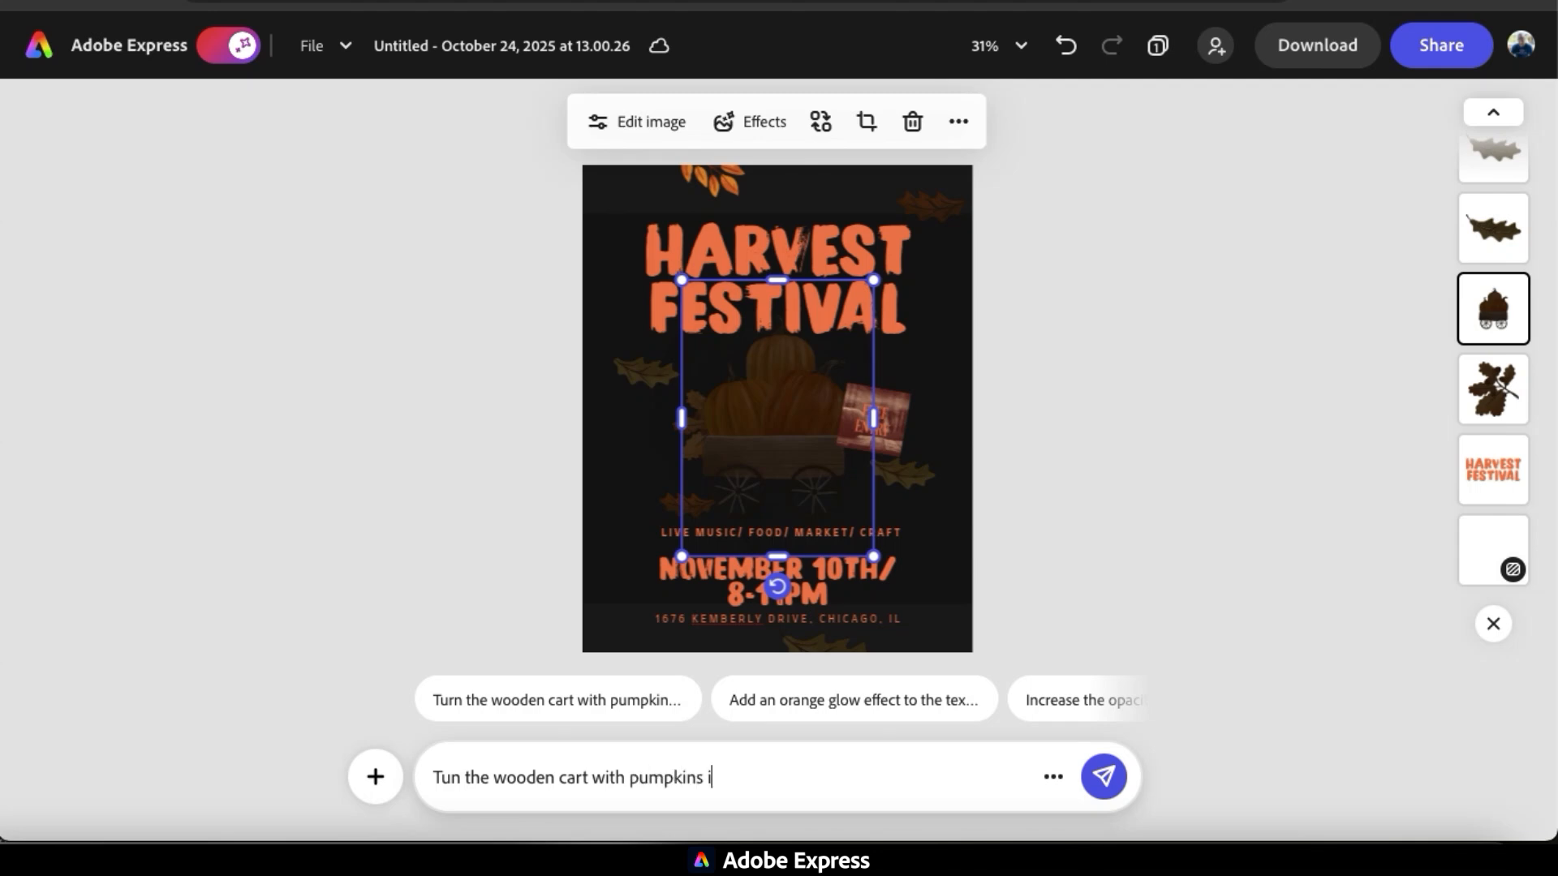
pyautogui.write('into spooky jack-o-lanterns')
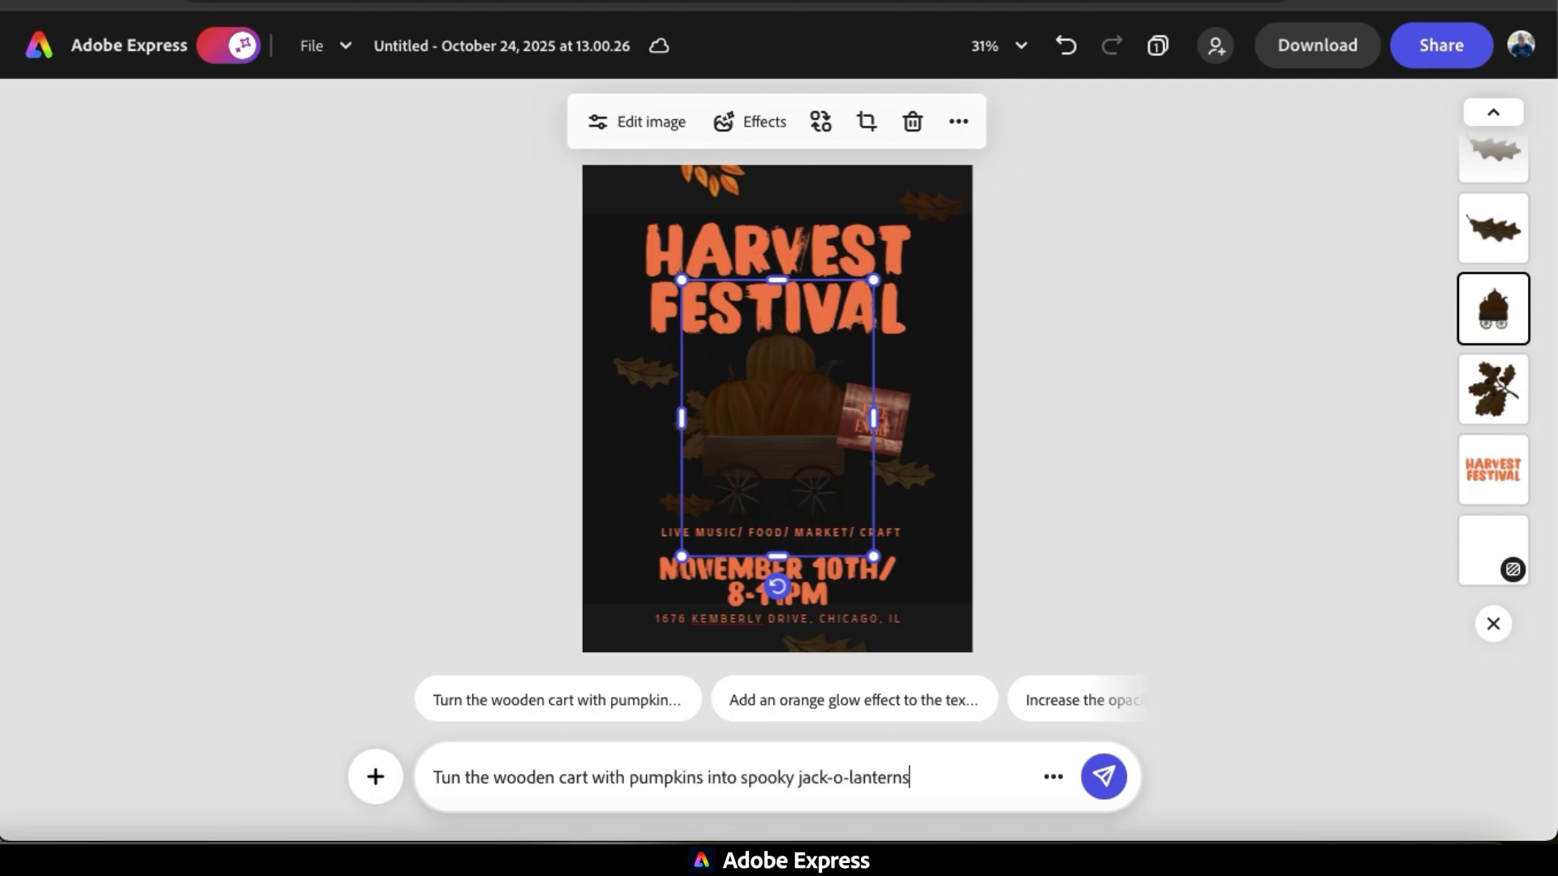
pyautogui.press('Return')
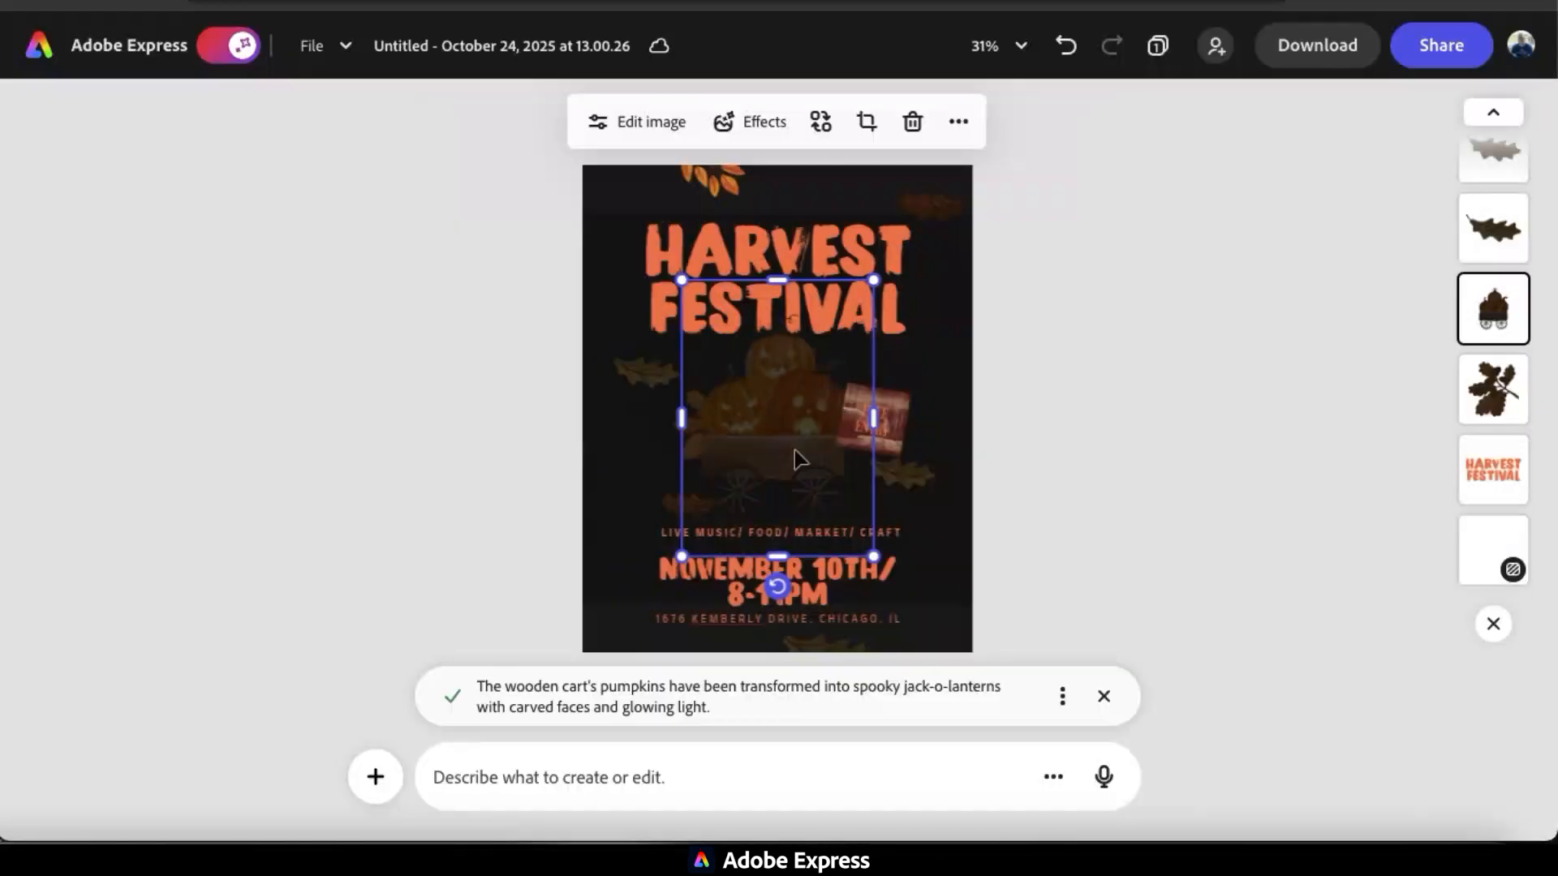
# Brighten the jack-o-lantern cart image by lowering its Darken tone effect to 24.
pyautogui.click(627, 122)
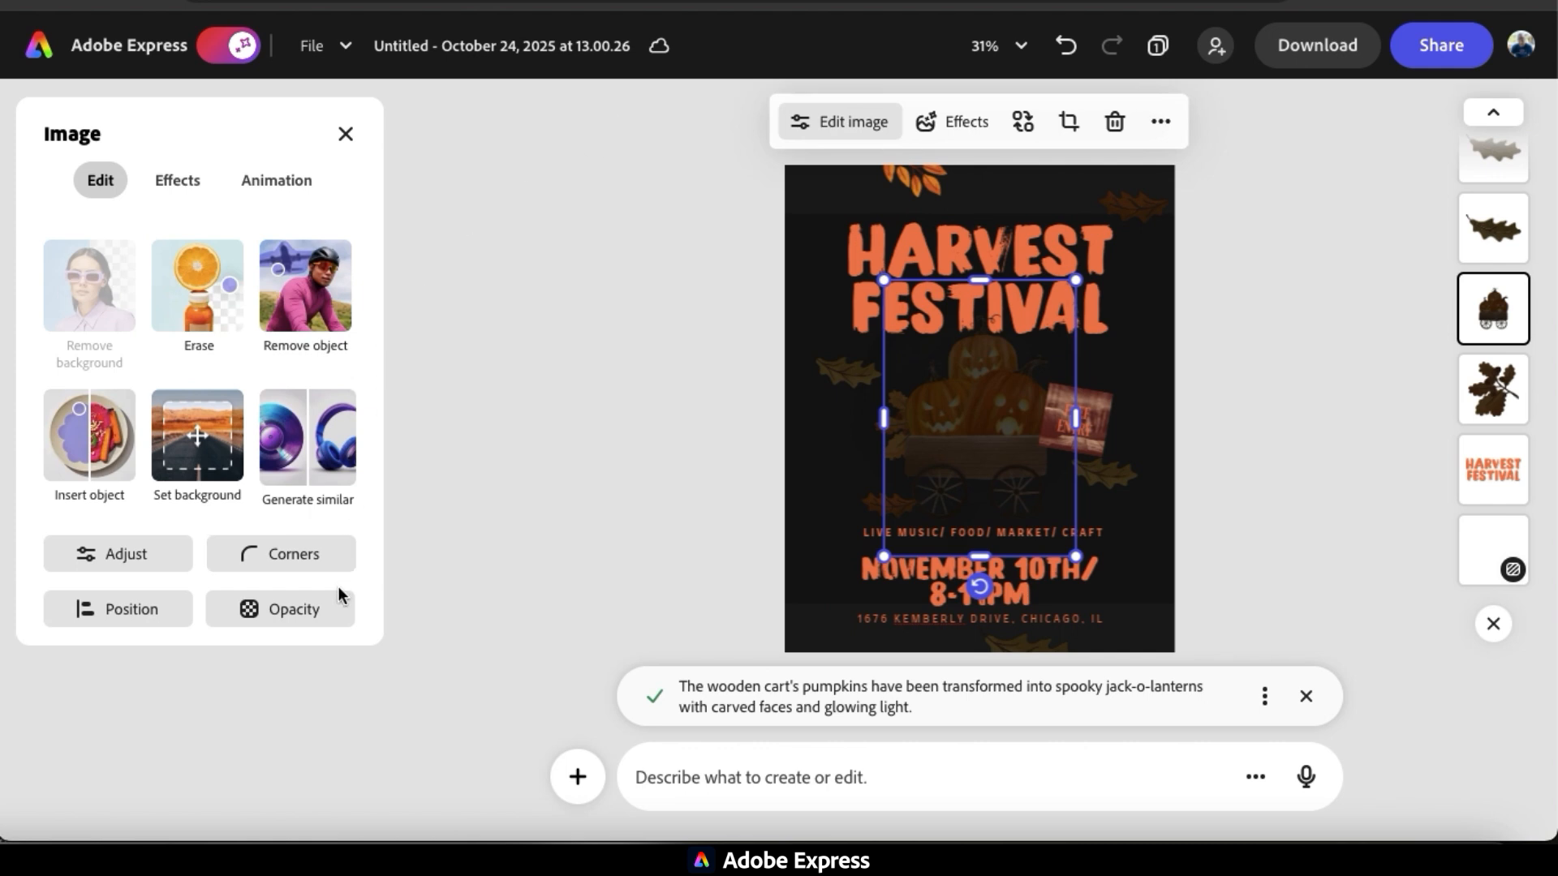
pyautogui.click(331, 623)
pyautogui.moveTo(301, 632); pyautogui.dragTo(221, 632)
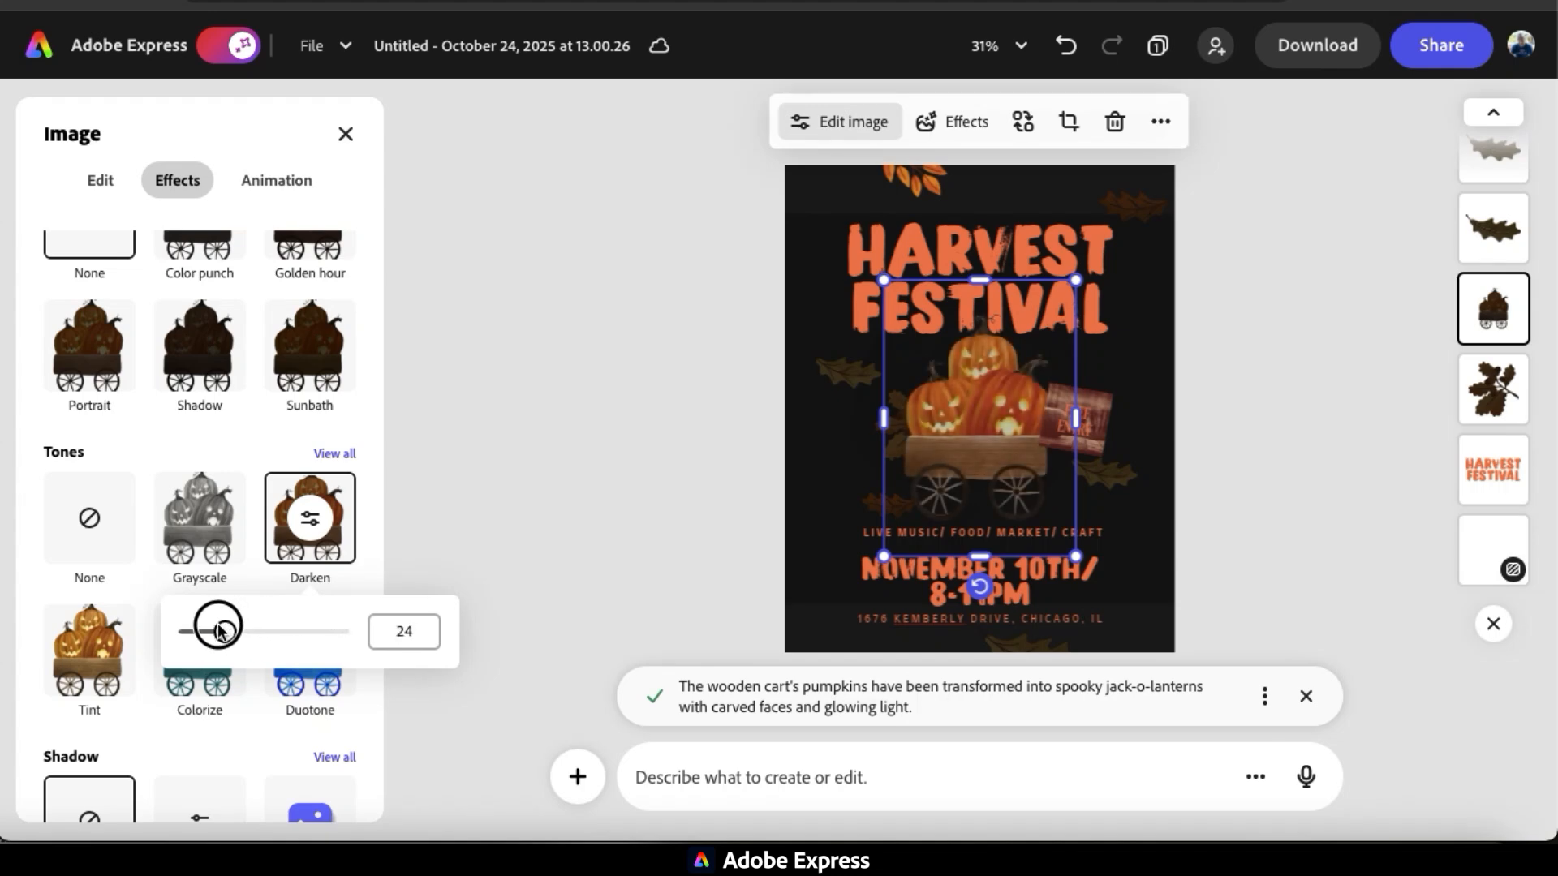
pyautogui.click(684, 777)
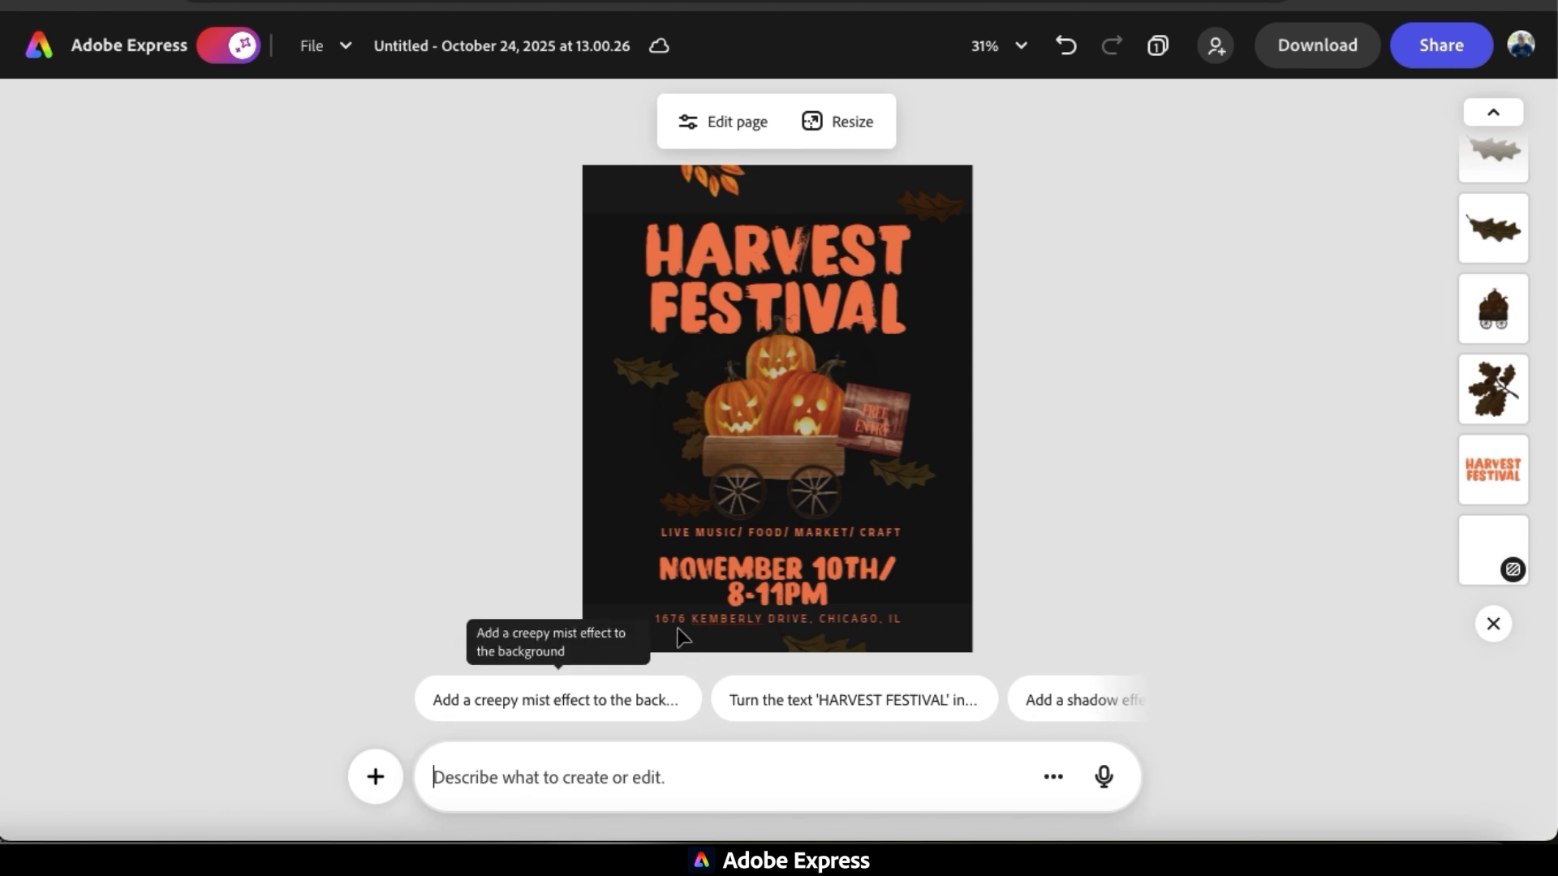
# Prompt the assistant to change the date text to 'October 30th / 5-9pm' and the heading to 'Halloween Party'.
pyautogui.click(690, 601)
pyautogui.click(664, 767)
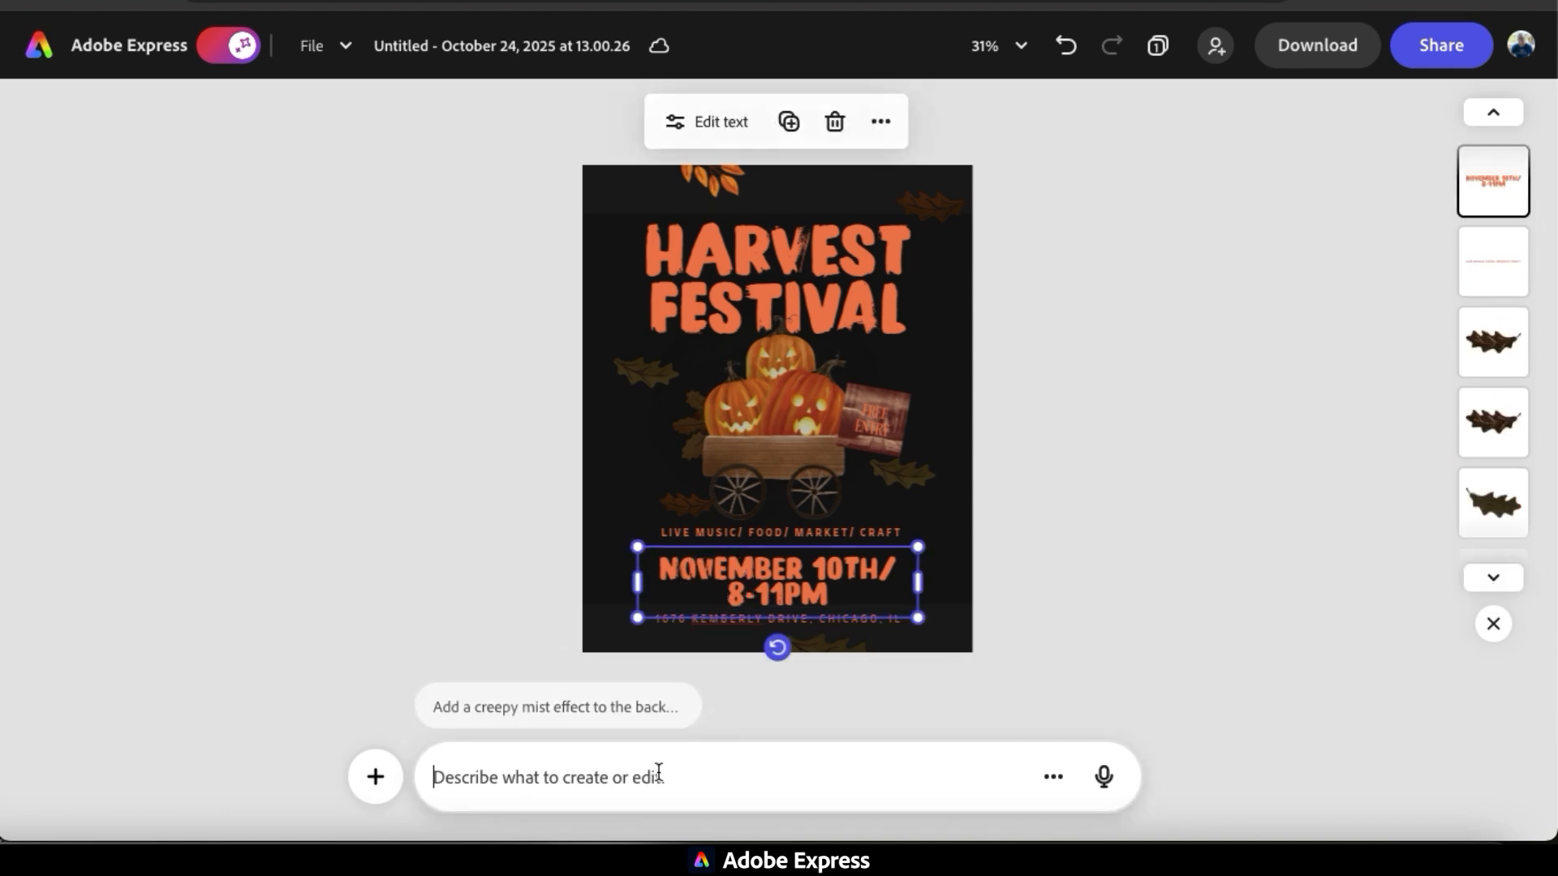
pyautogui.write("Change the date to 'October 30th / 5-9pm")
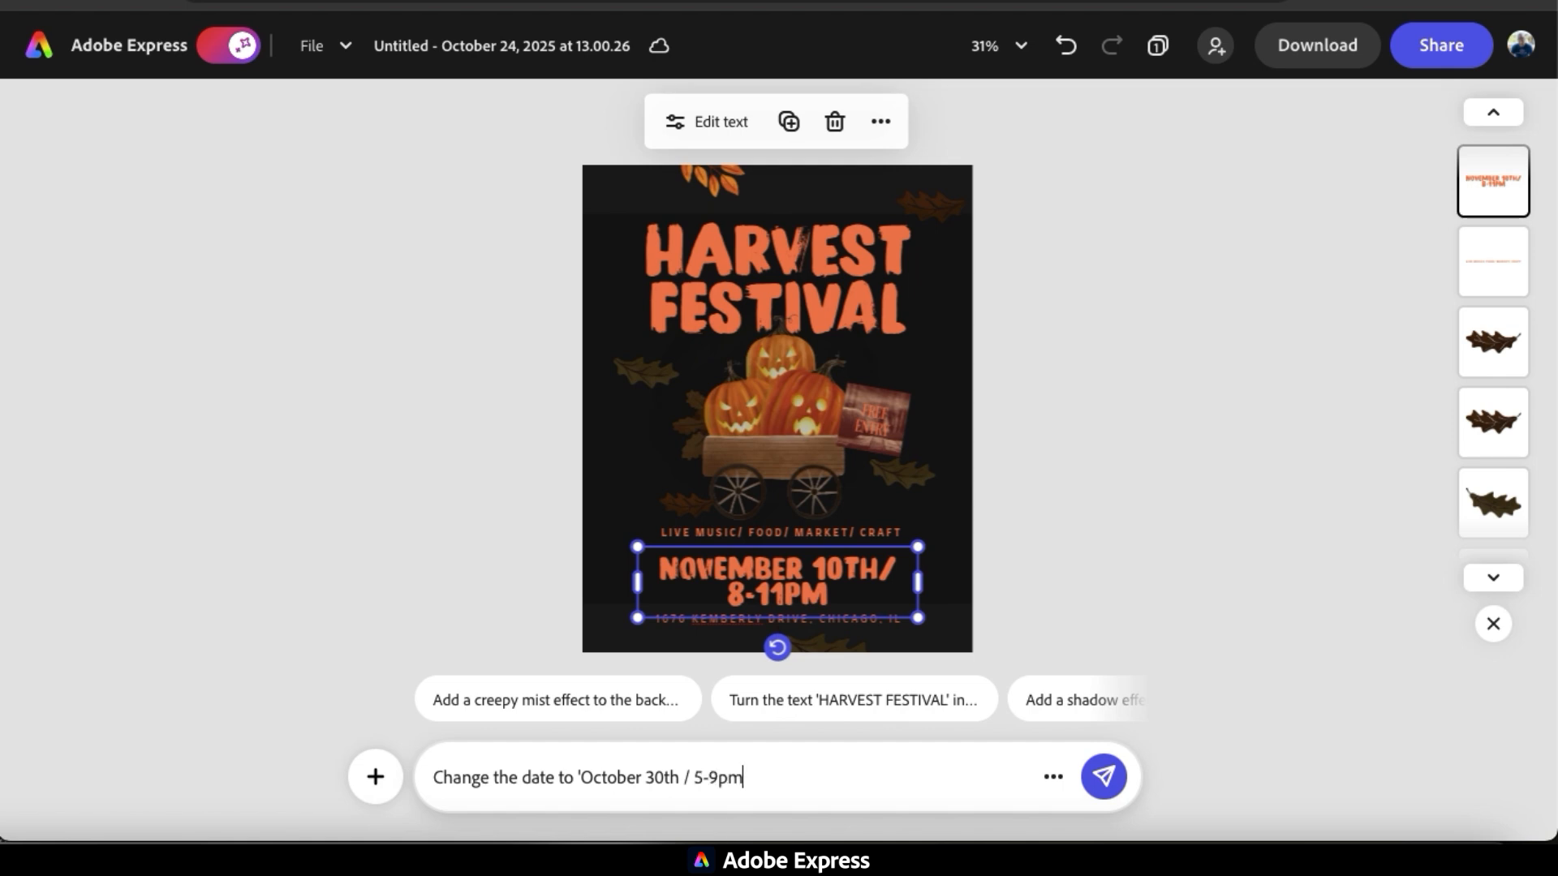
pyautogui.click(1118, 779)
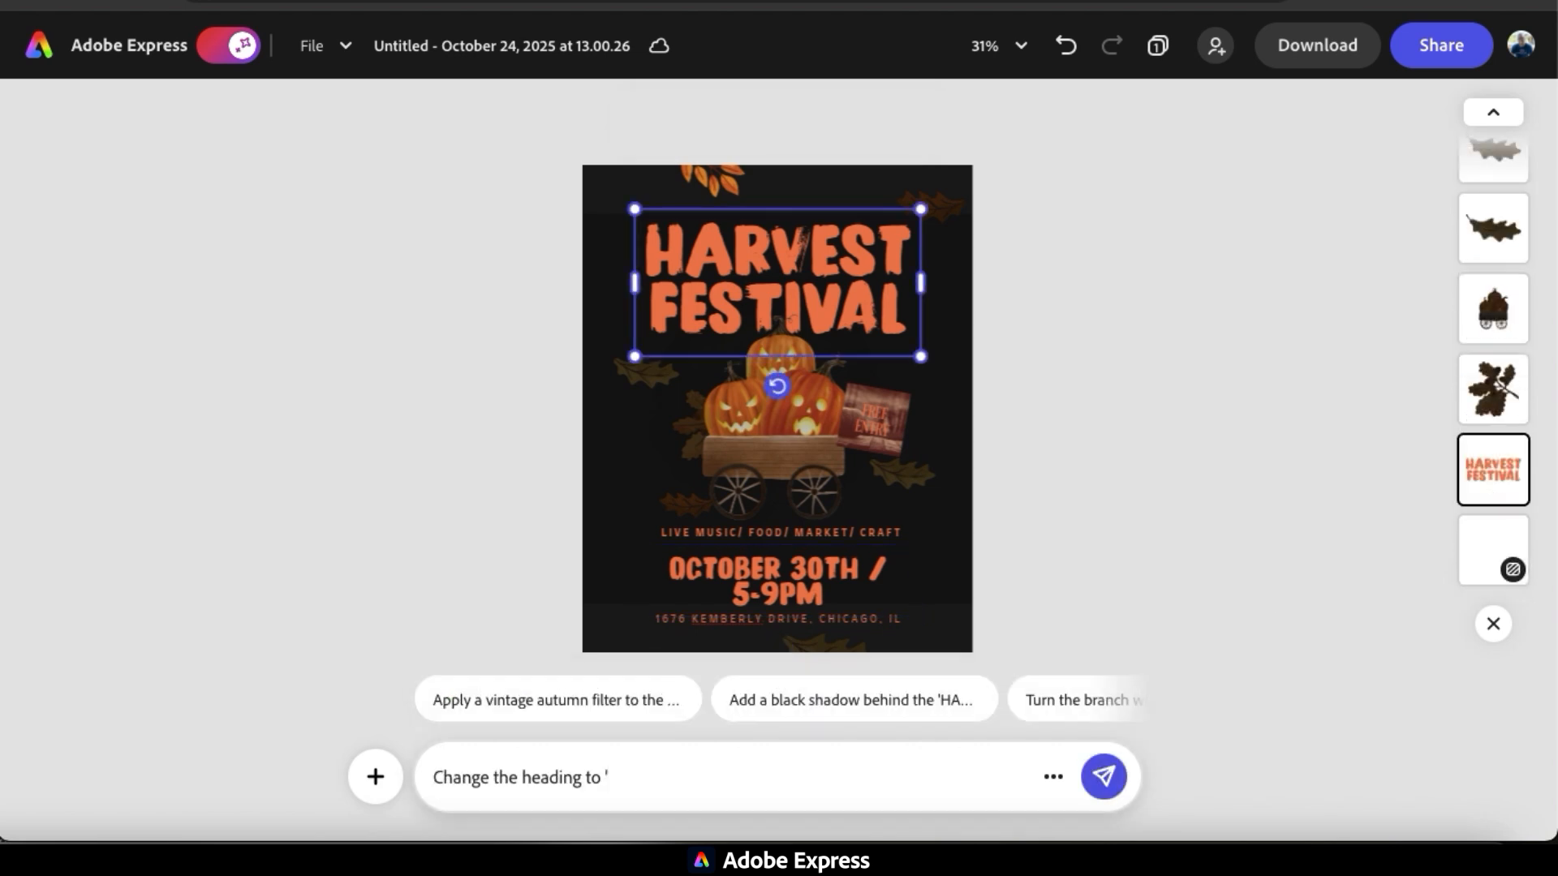
pyautogui.write("Halloween Party'")
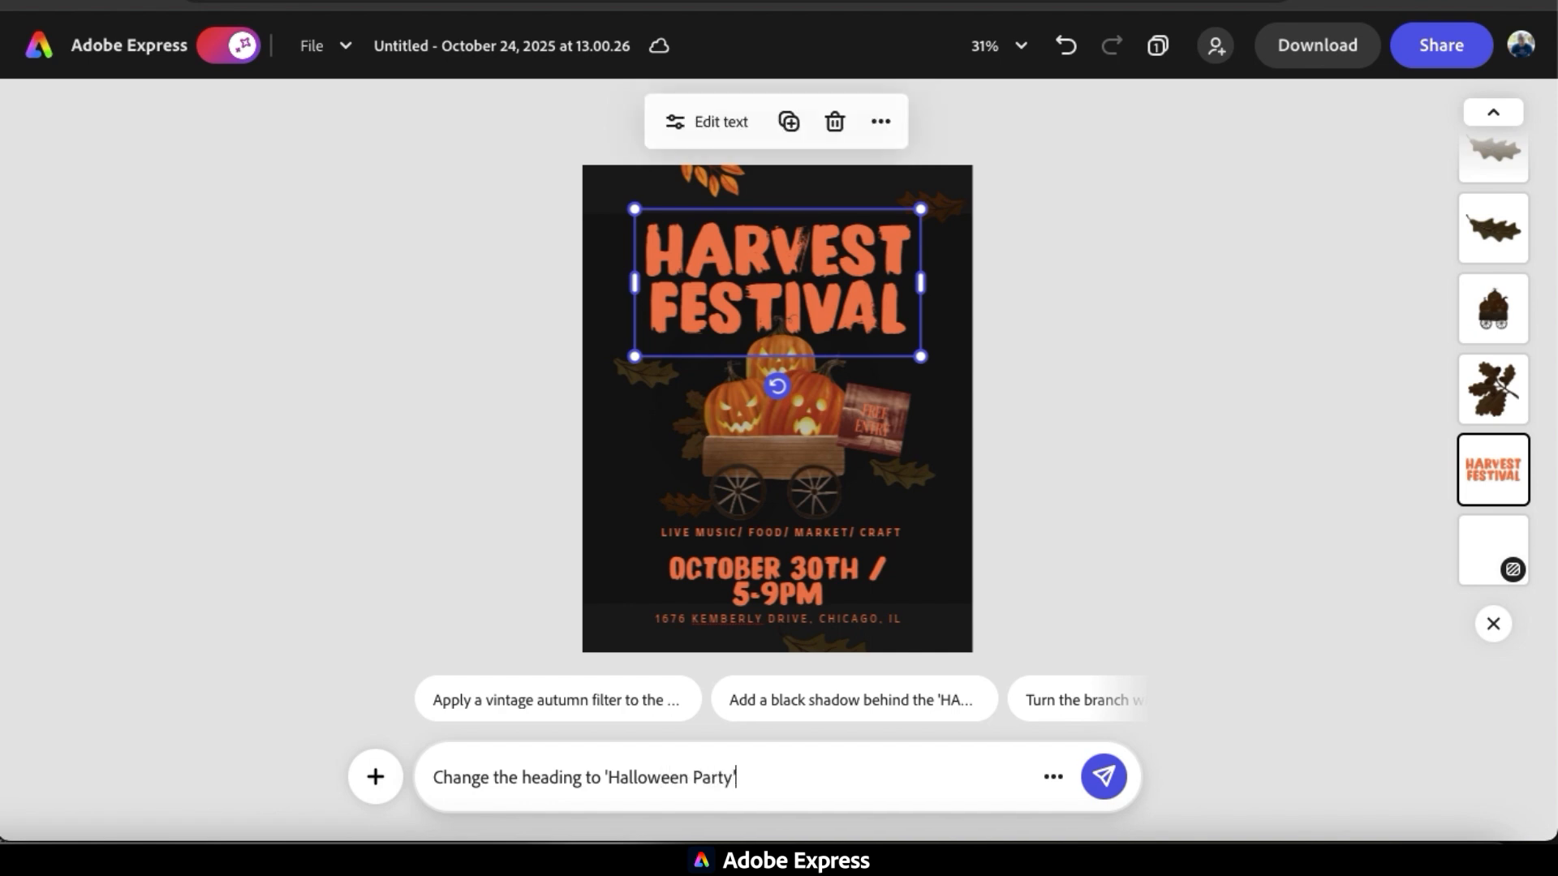
pyautogui.click(1102, 777)
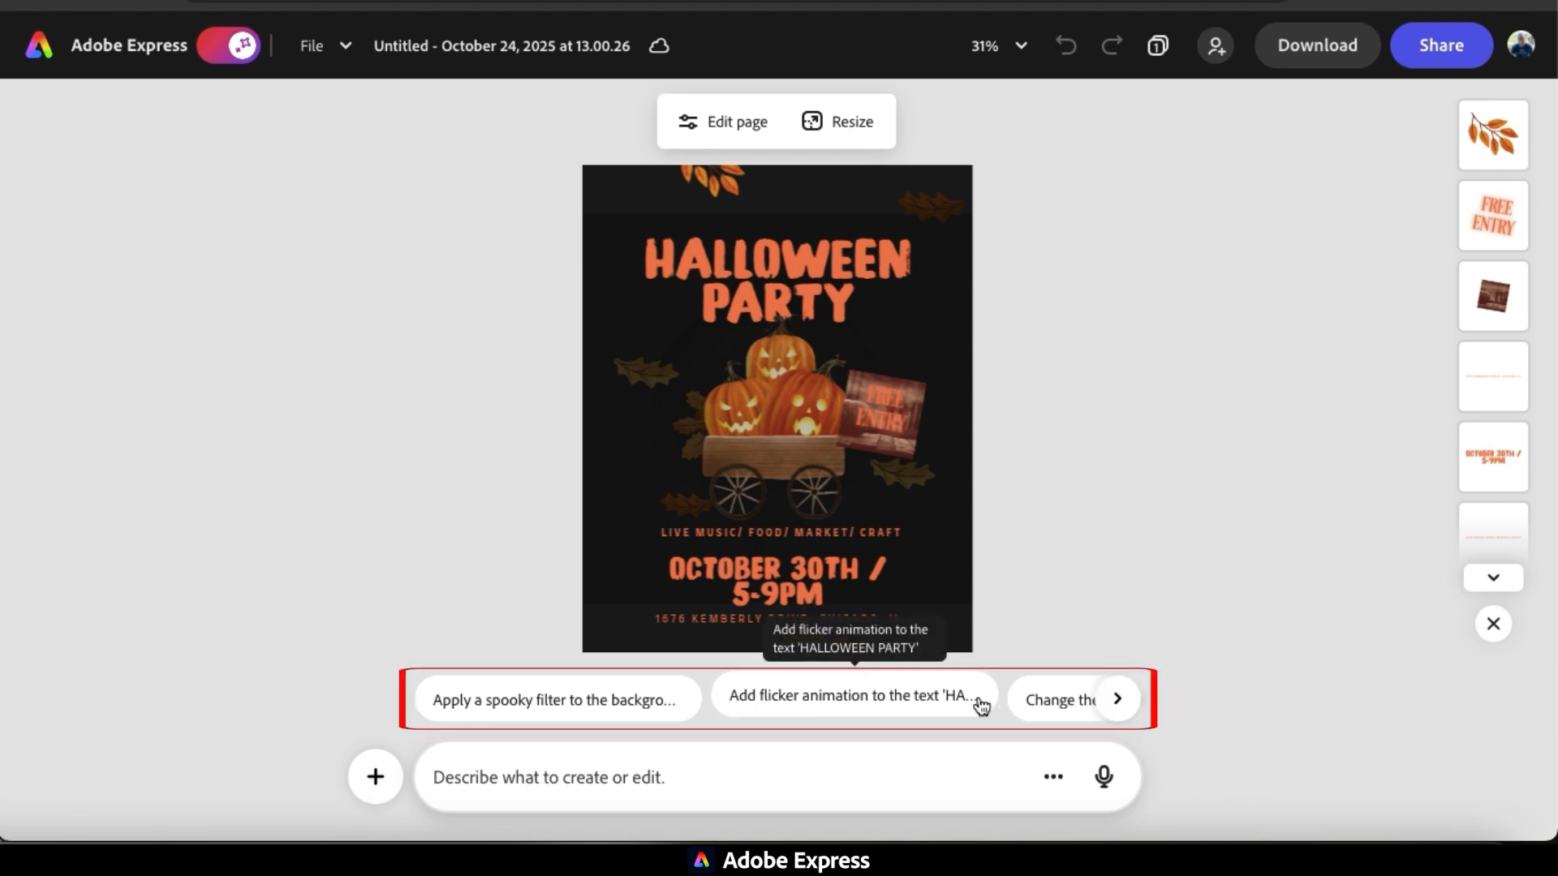
# Submit the assistant's suggested prompt "Change the background color to a deep purple" for the flyer.
pyautogui.hscroll(5, 963, 705)
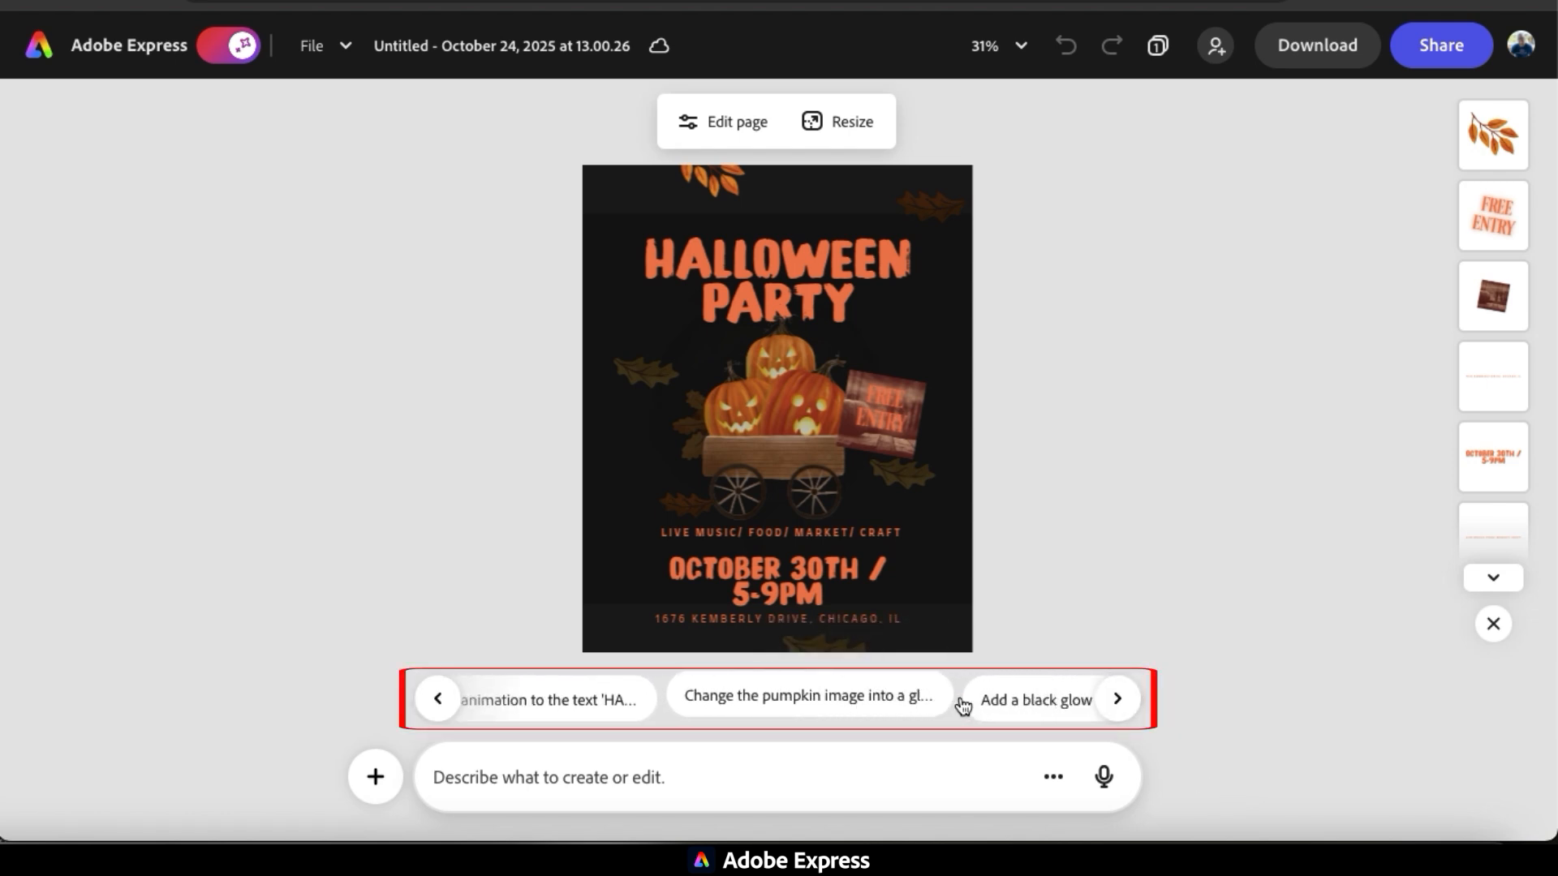
pyautogui.hscroll(3, 963, 705)
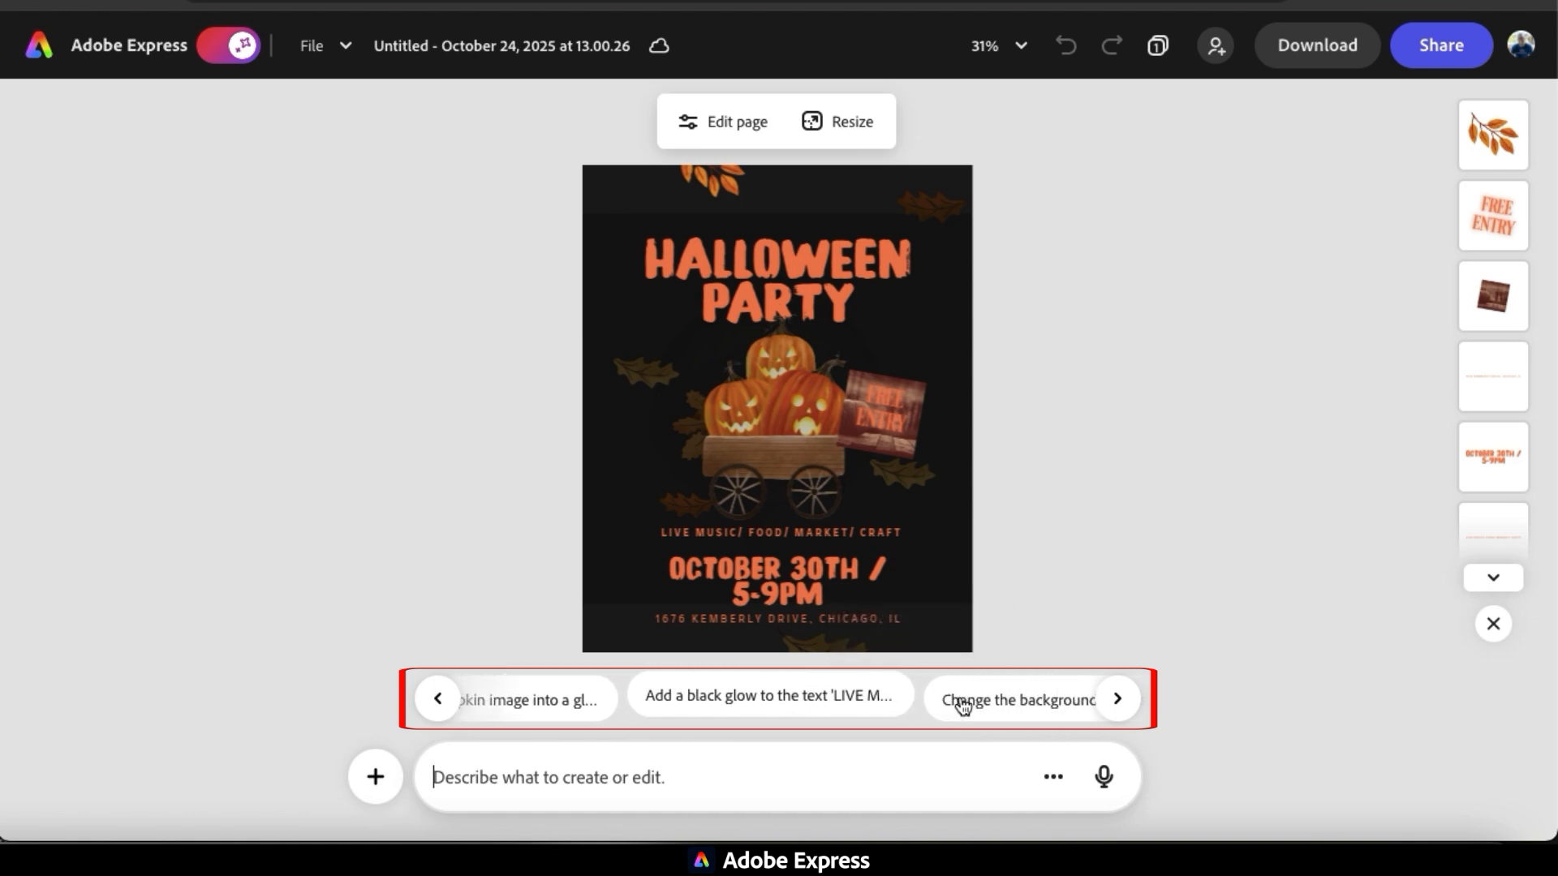
pyautogui.hscroll(2, 961, 705)
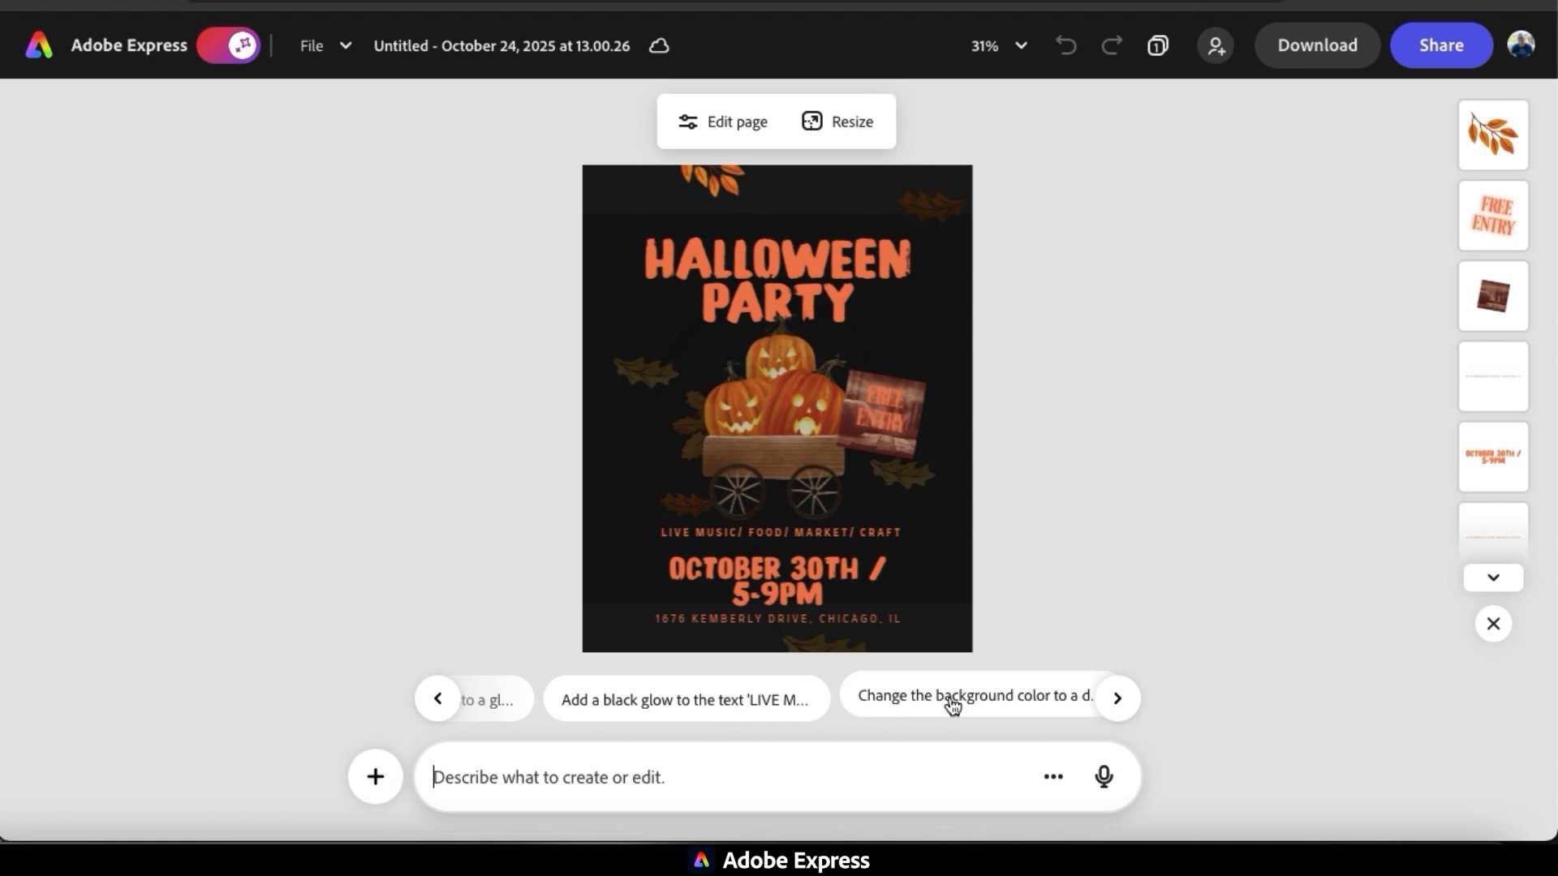
pyautogui.hscroll(2, 954, 706)
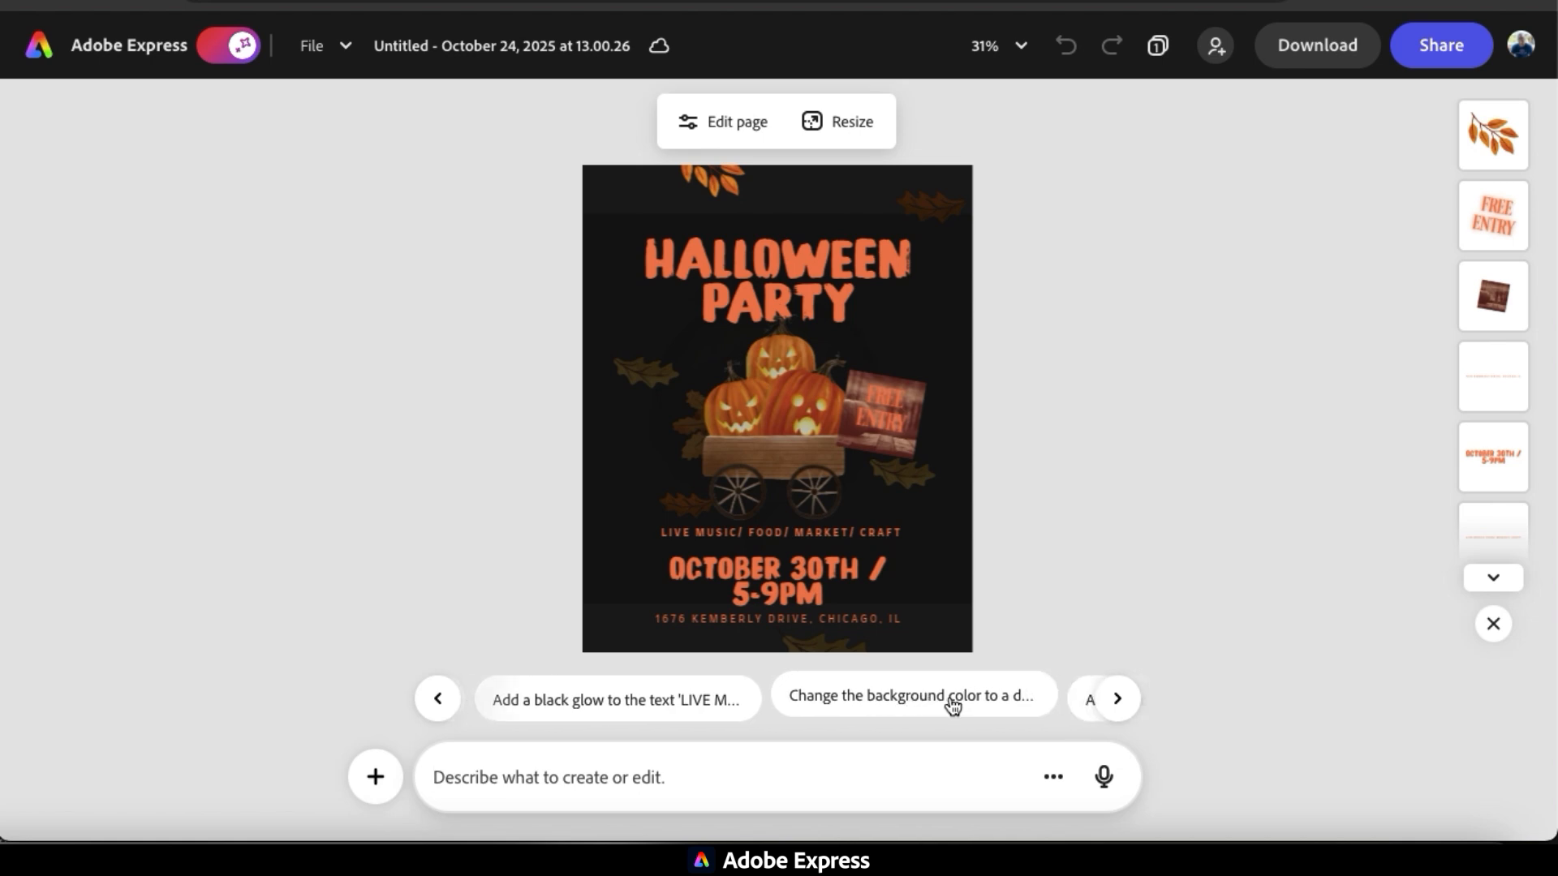
pyautogui.click(885, 705)
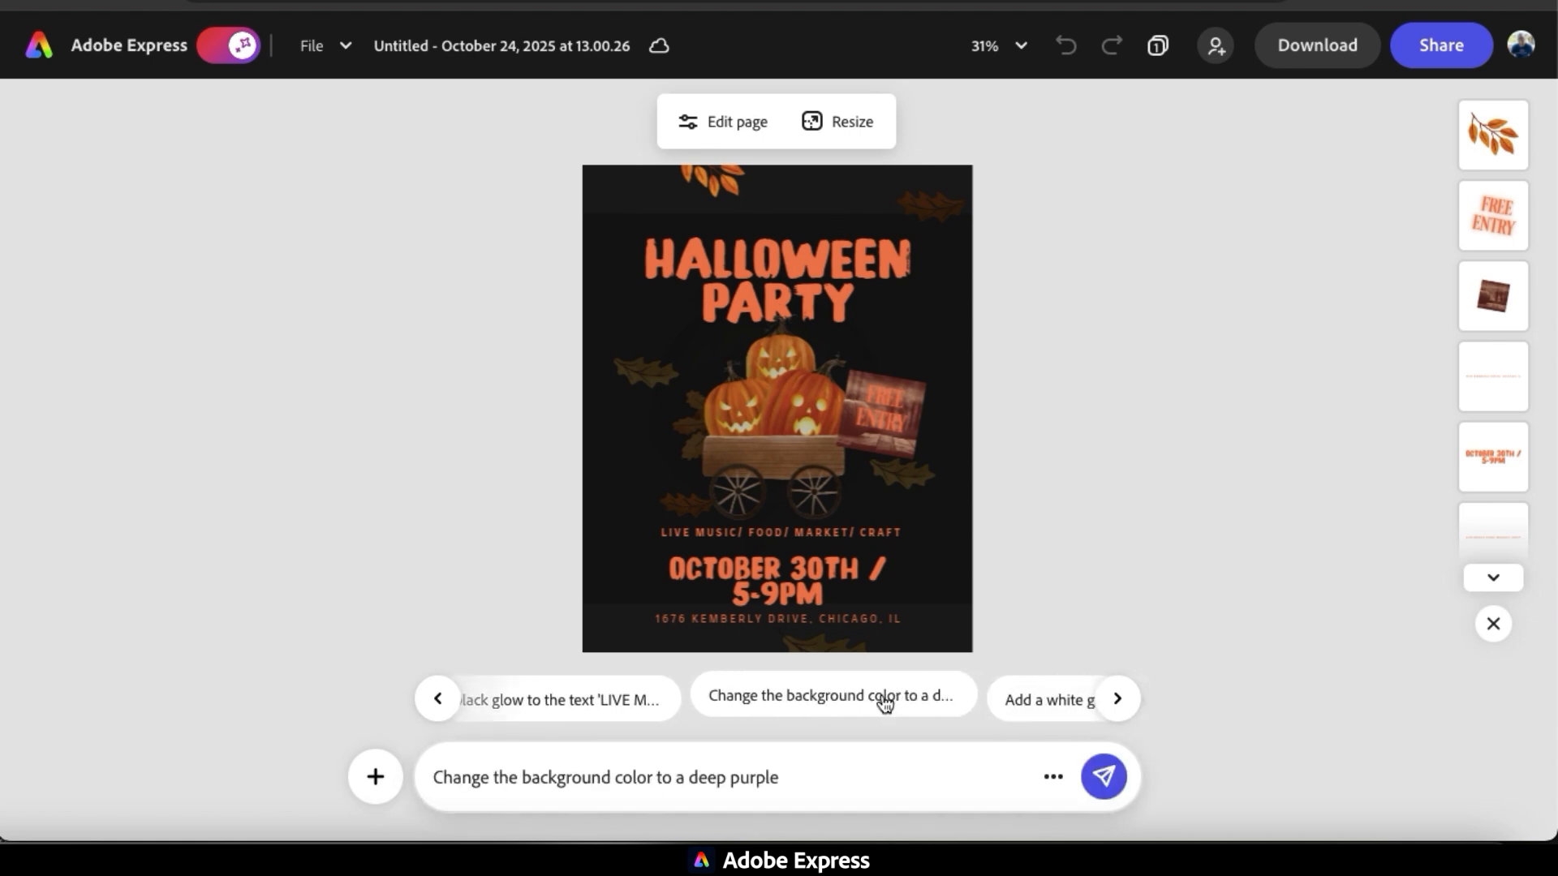
pyautogui.click(1103, 778)
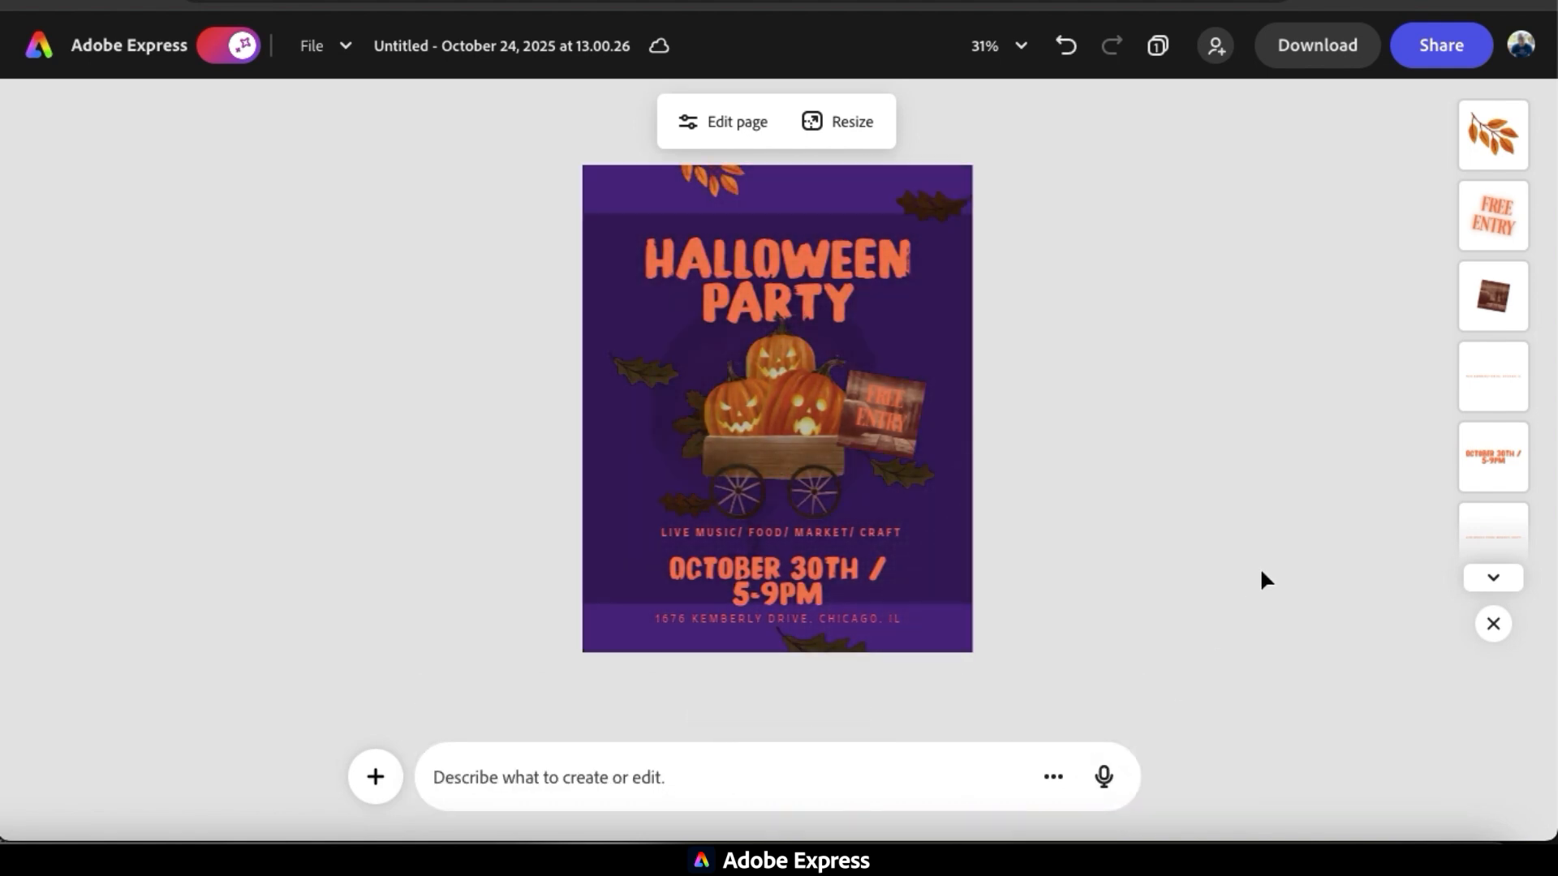
# Try the suggested alternative background colours: mauve, magenta, indigo and navy blue.
pyautogui.click(683, 694)
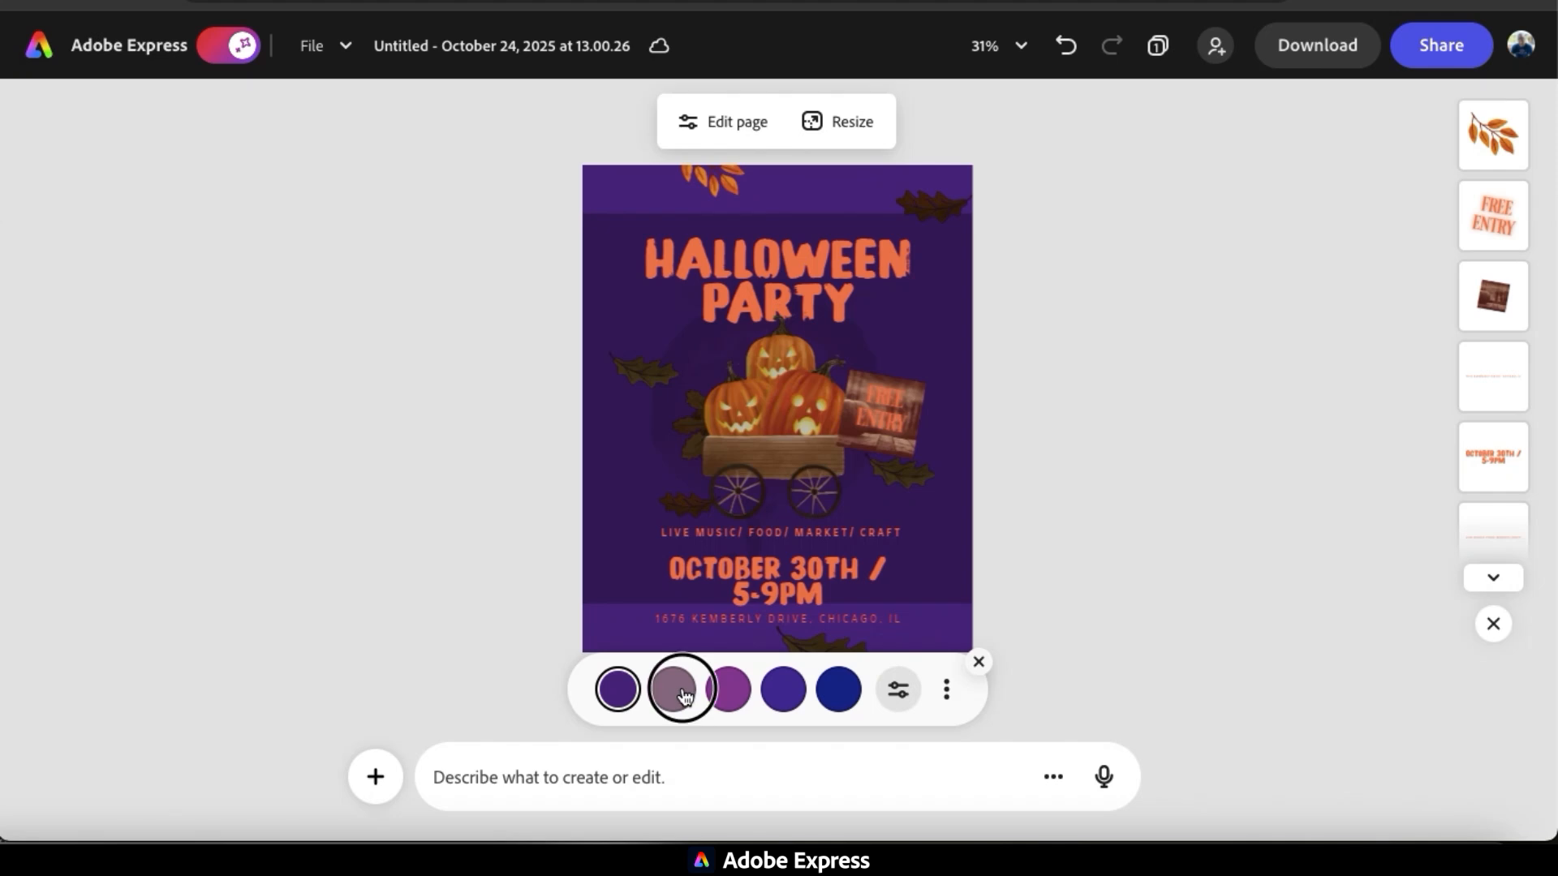
pyautogui.click(734, 698)
pyautogui.click(777, 699)
pyautogui.click(836, 694)
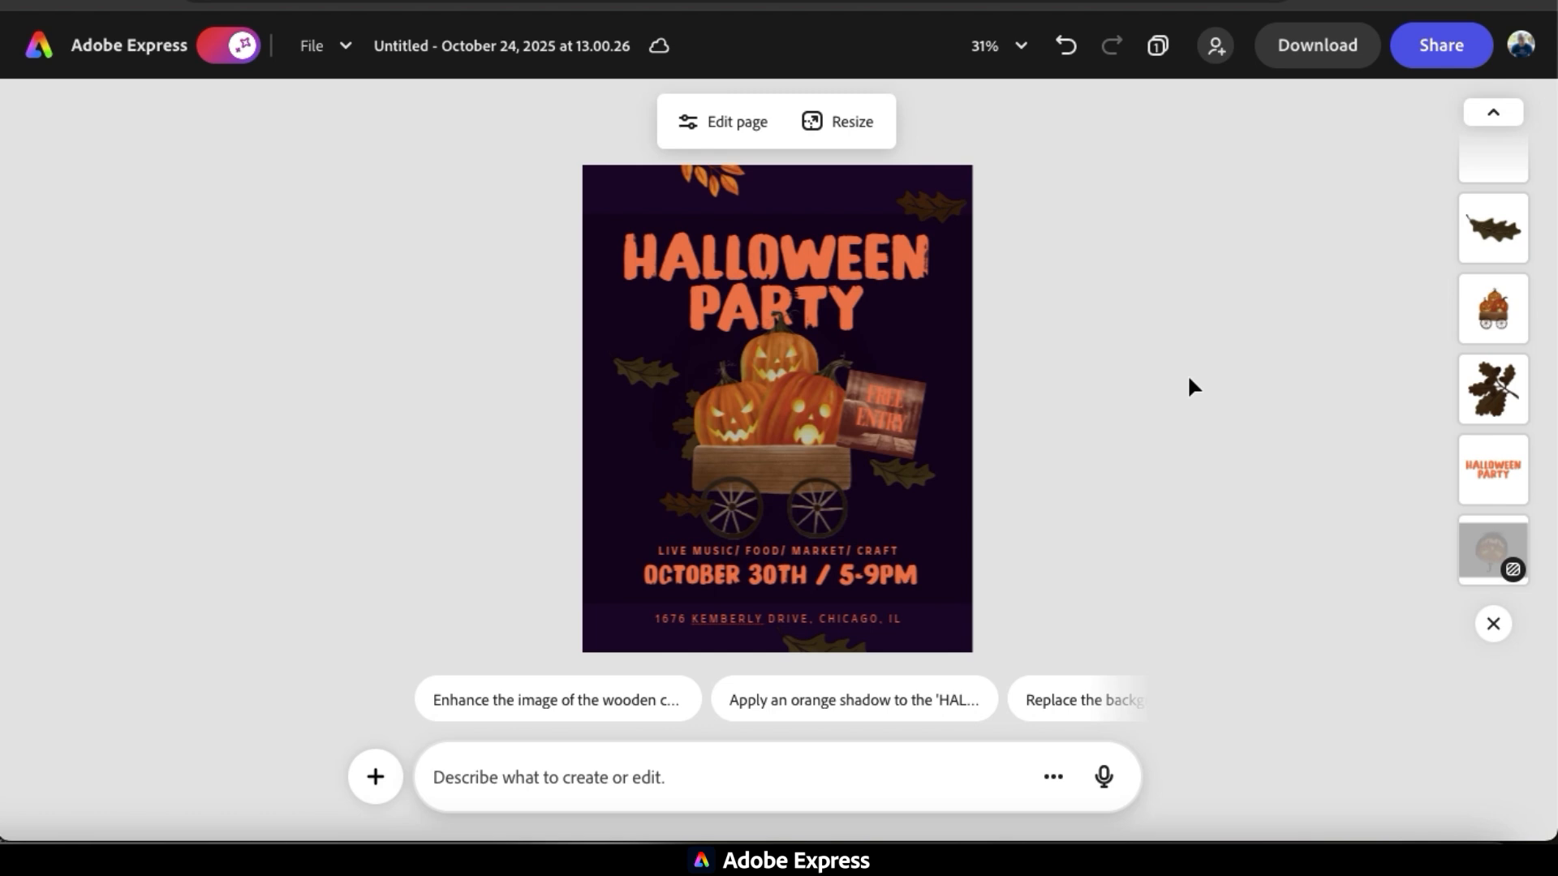
# Submit the prompt "Animate my whole design" to the assistant.
pyautogui.write('Animate')
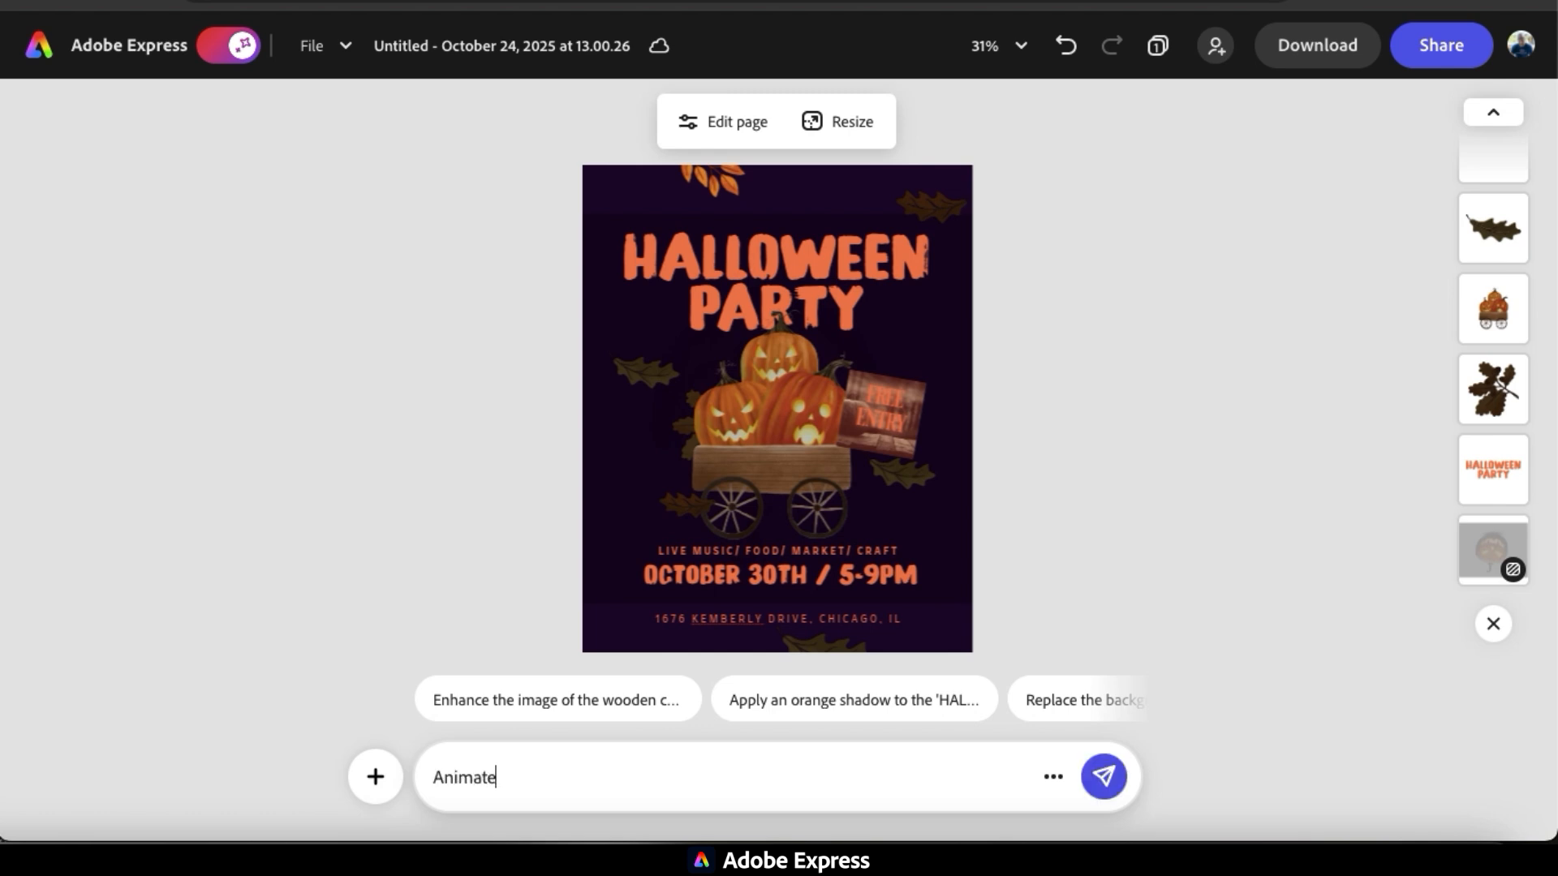
pyautogui.write(' my whole design')
pyautogui.press('Return')
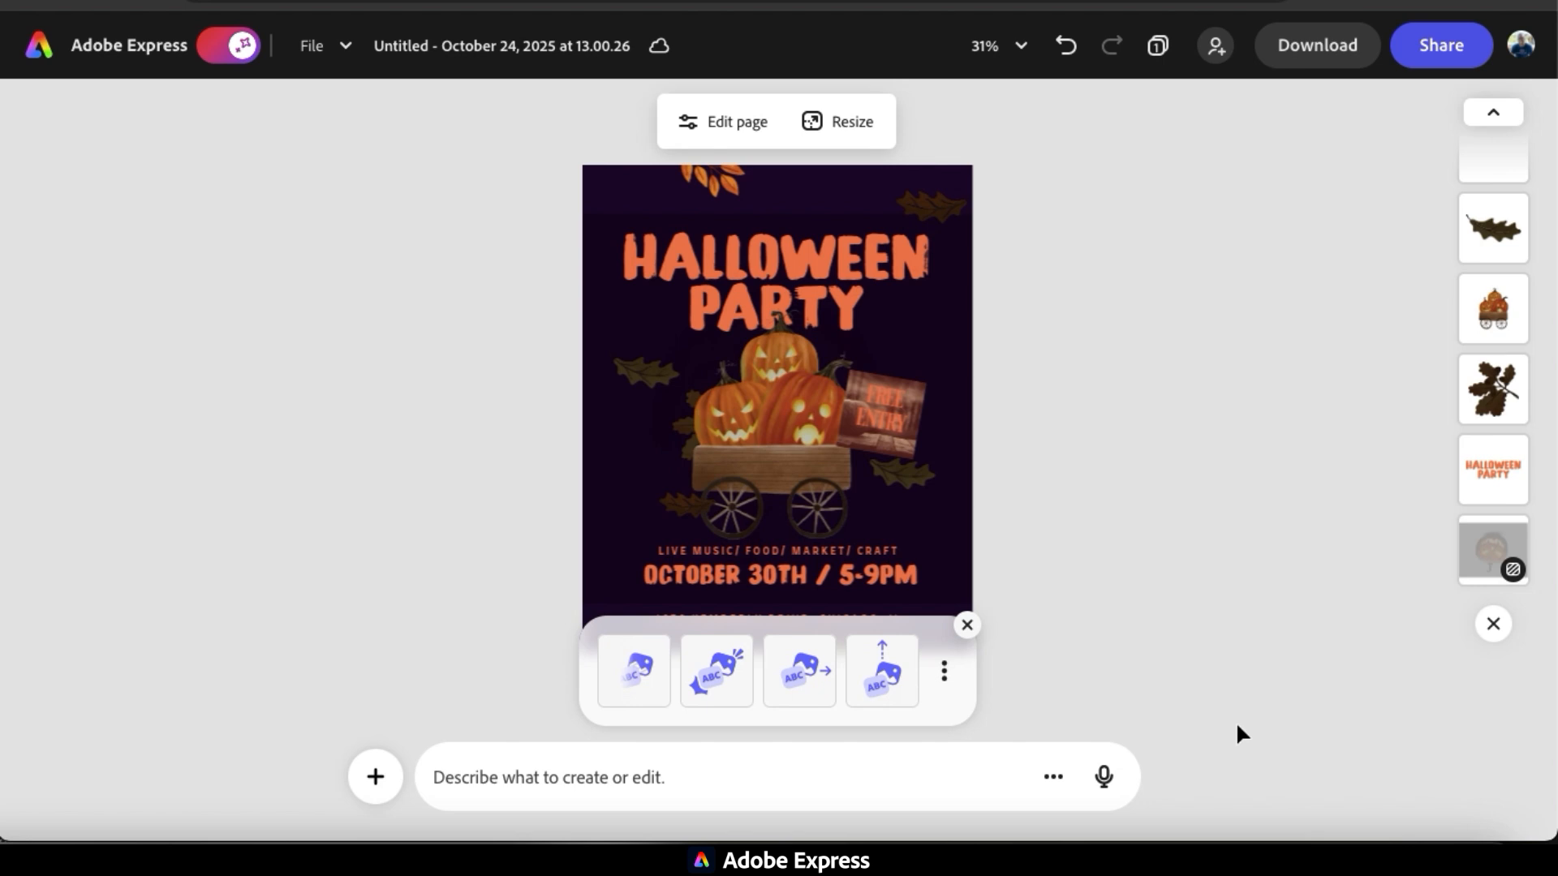
# Preview the first suggested animation, apply the second one to the whole flyer and dismiss the animation options.
pyautogui.click(649, 675)
pyautogui.click(714, 685)
pyautogui.click(711, 684)
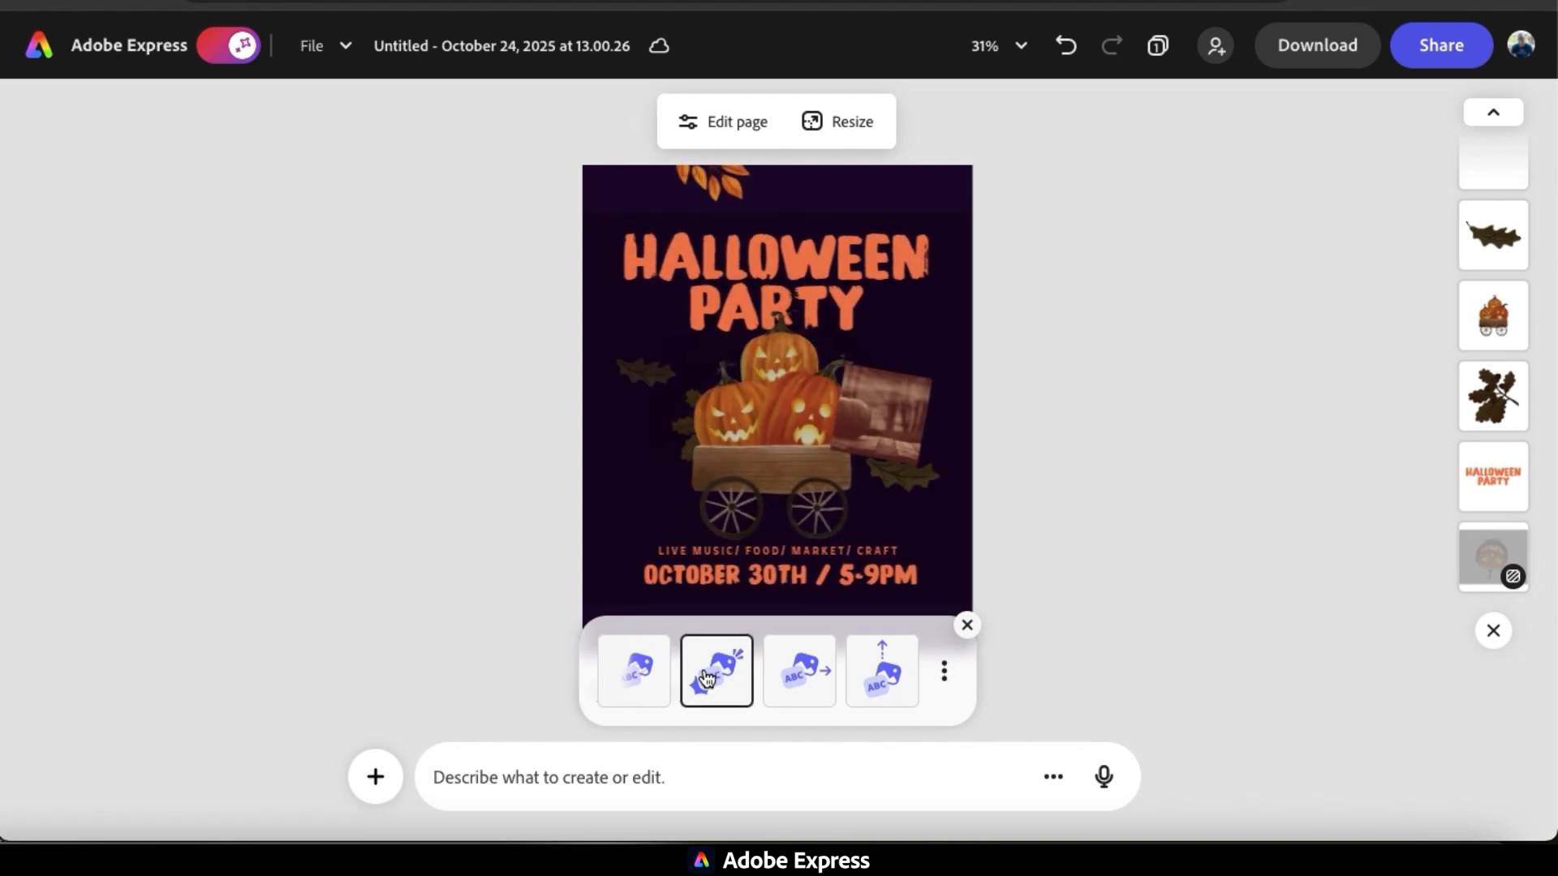
pyautogui.click(967, 626)
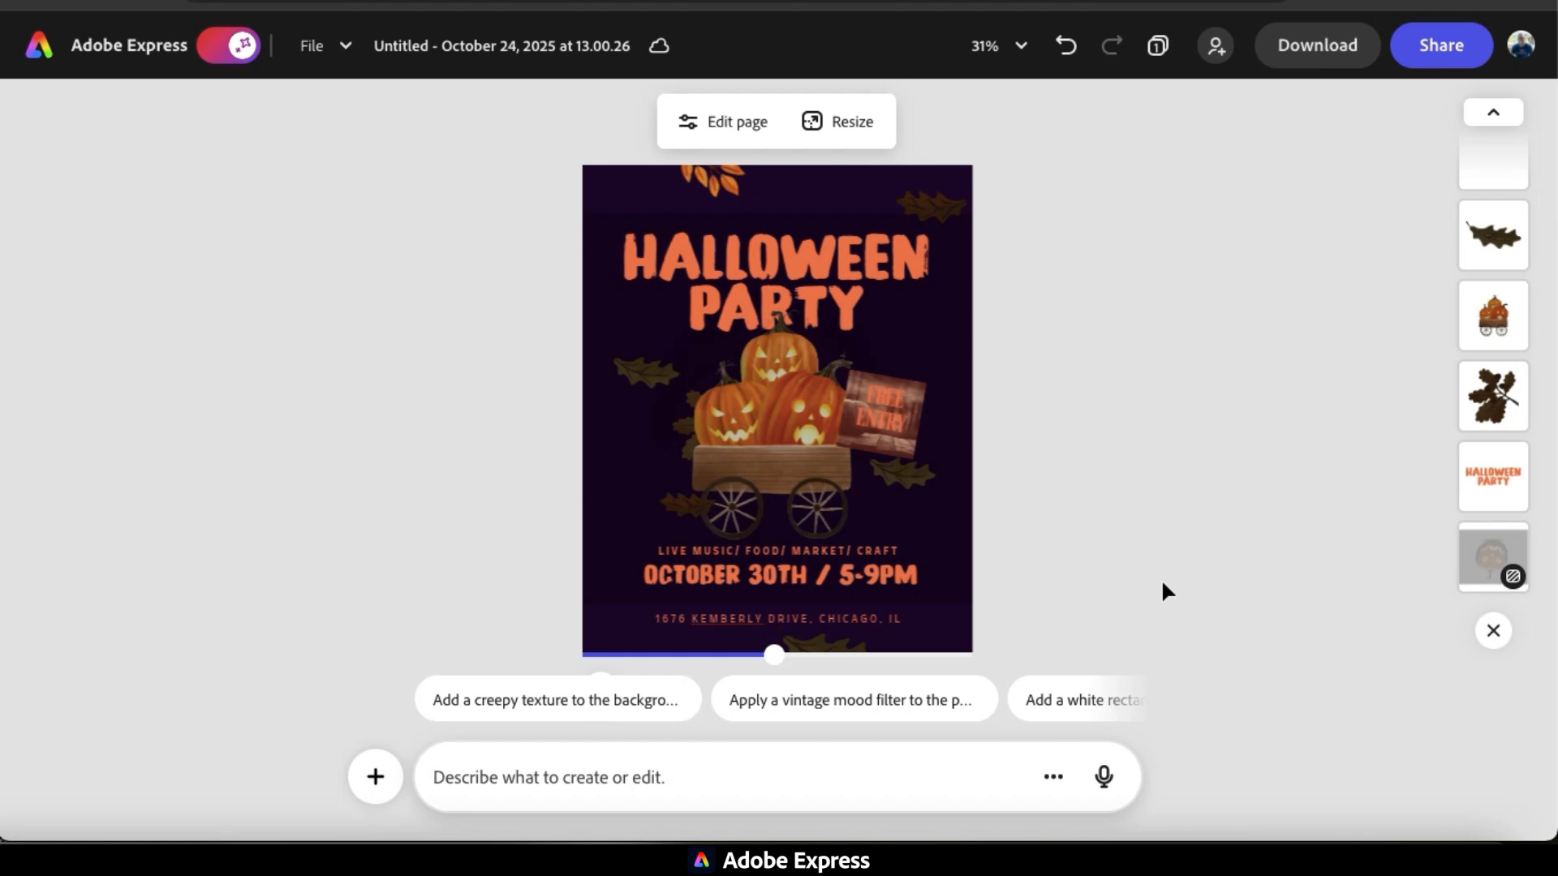
# Download the animated flyer as an MP4 with the Custom (Original size) video resolution.
pyautogui.click(1325, 55)
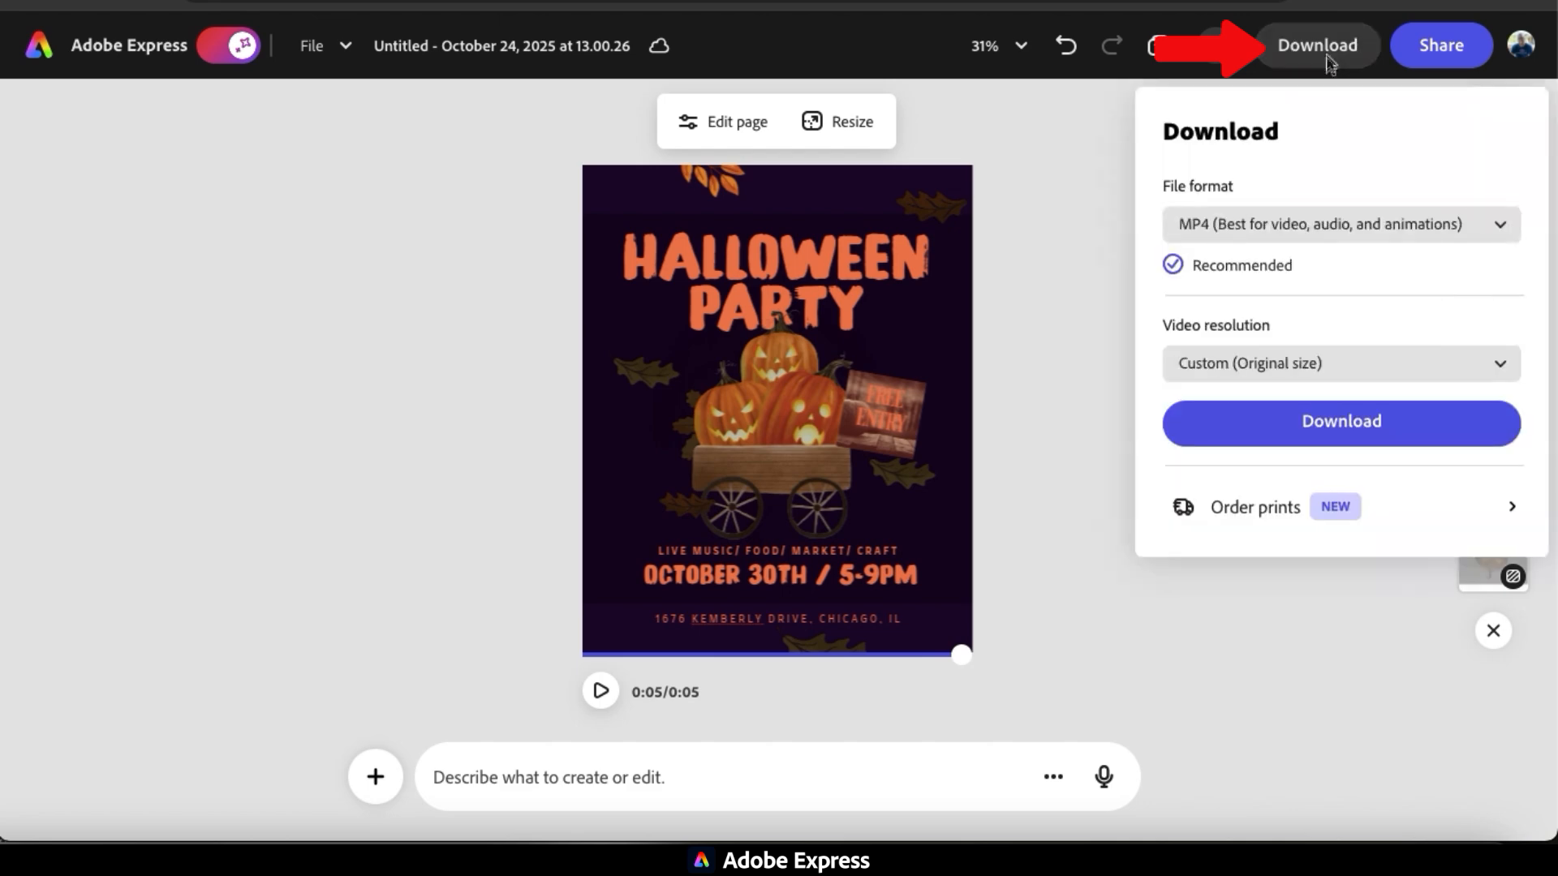
pyautogui.click(1332, 439)
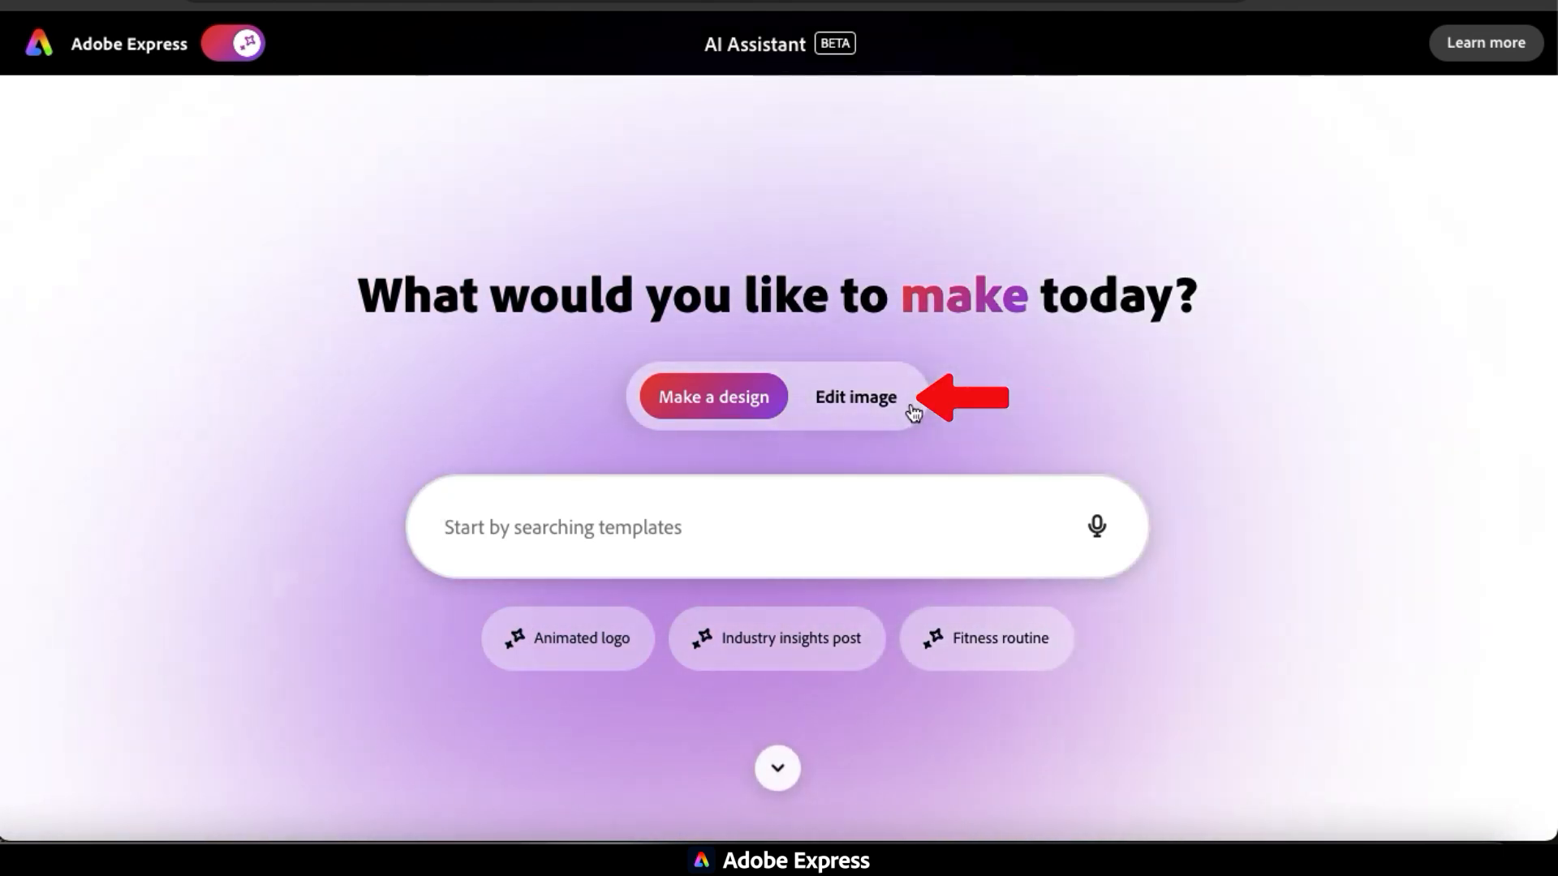
# Switch the AI Assistant start page to Edit image and upload the photo of green hills with three trees.
pyautogui.click(880, 419)
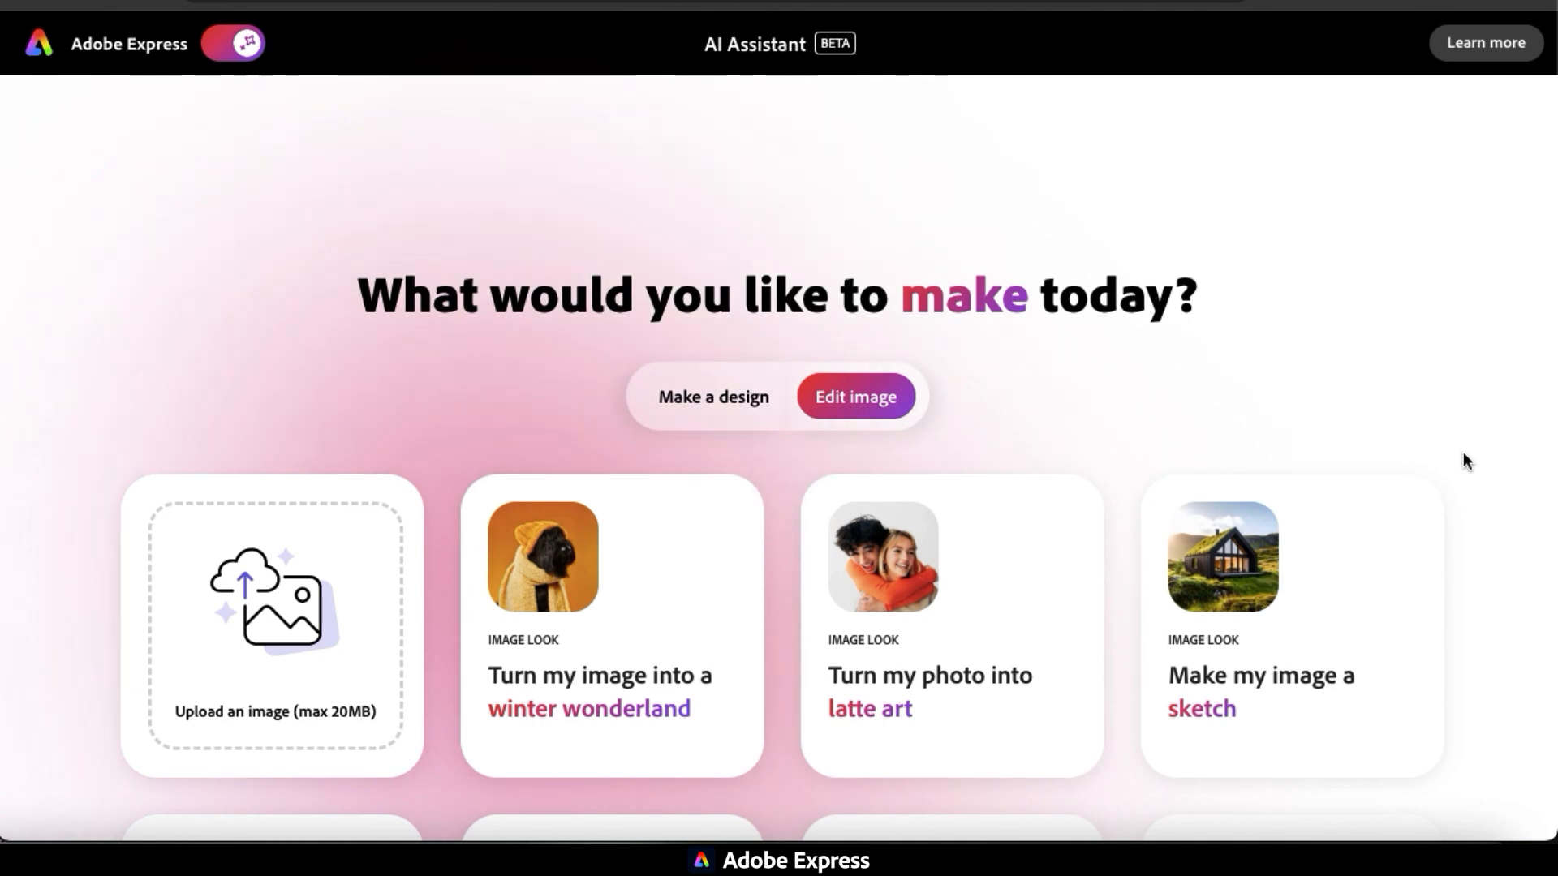
pyautogui.scroll(-2, 1463, 454)
pyautogui.scroll(-3, 1464, 455)
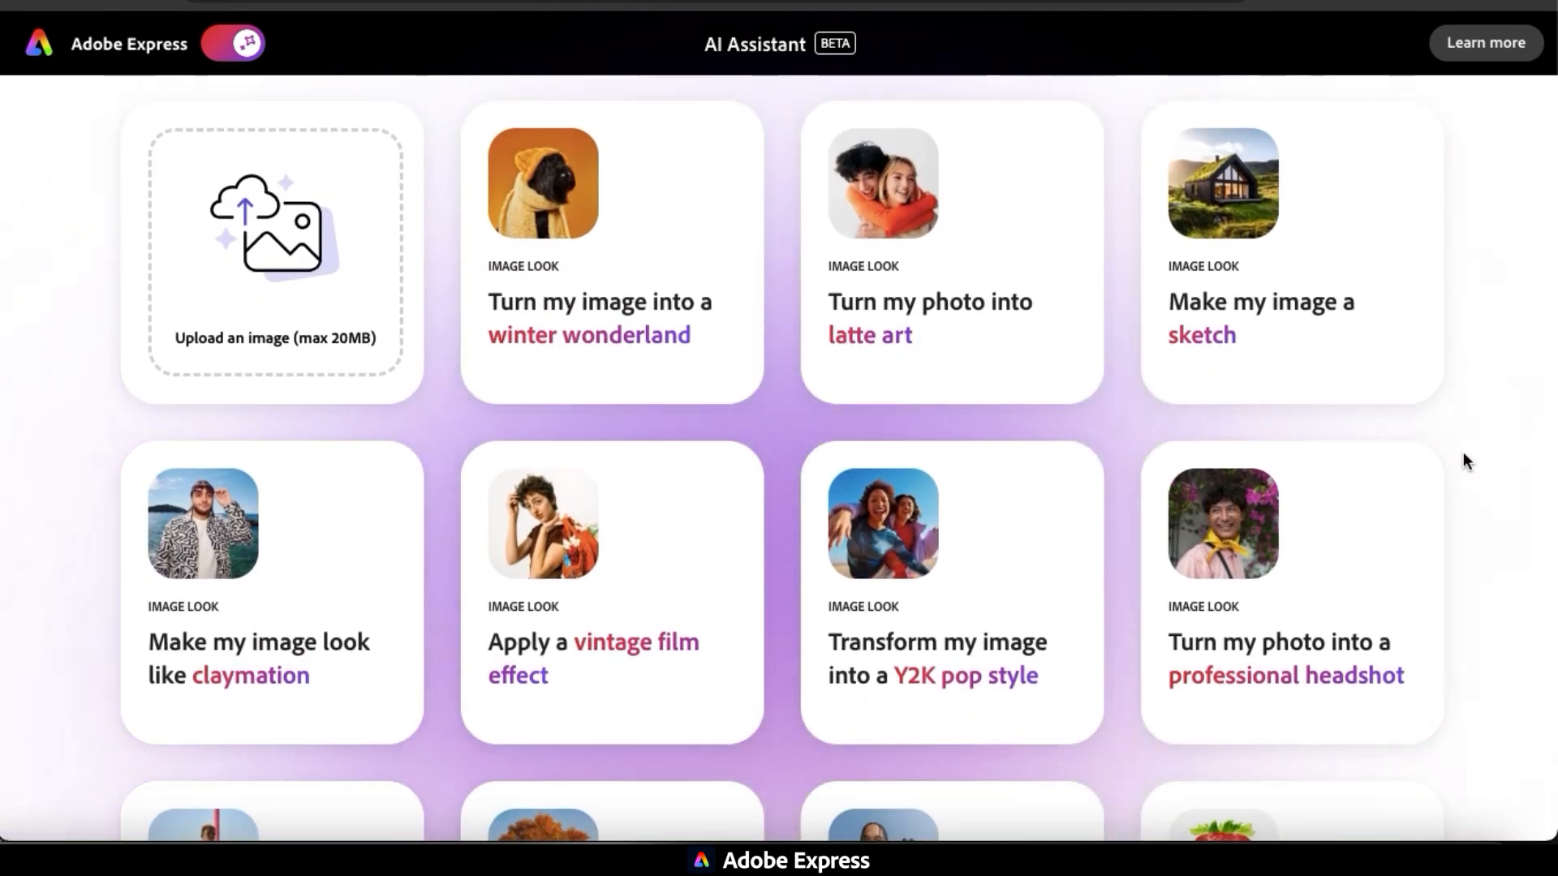
pyautogui.scroll(-8, 1463, 453)
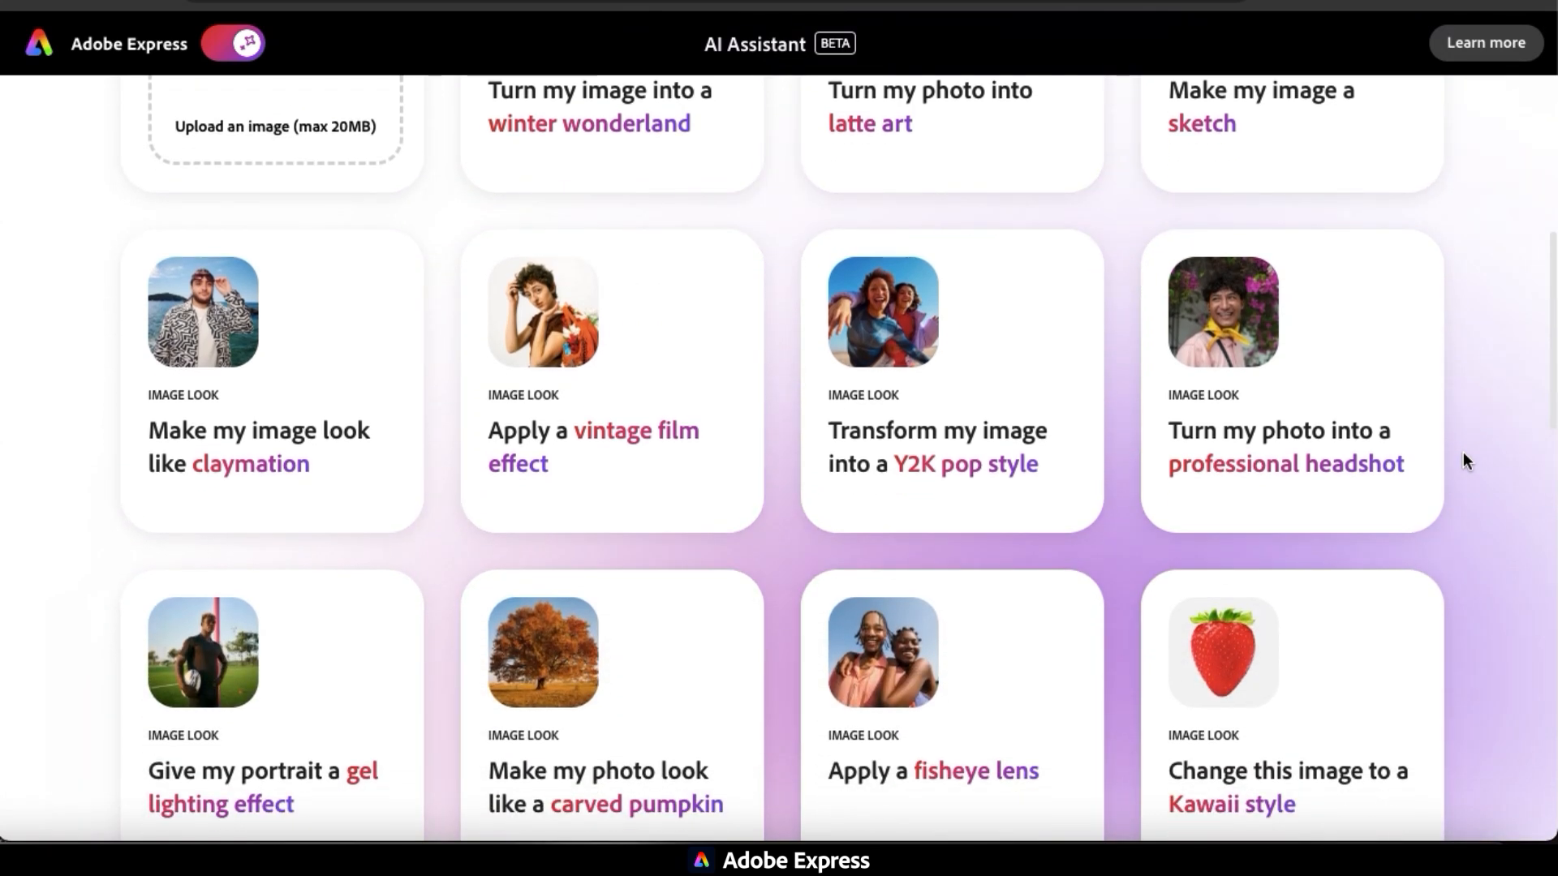
pyautogui.scroll(-1, 1463, 453)
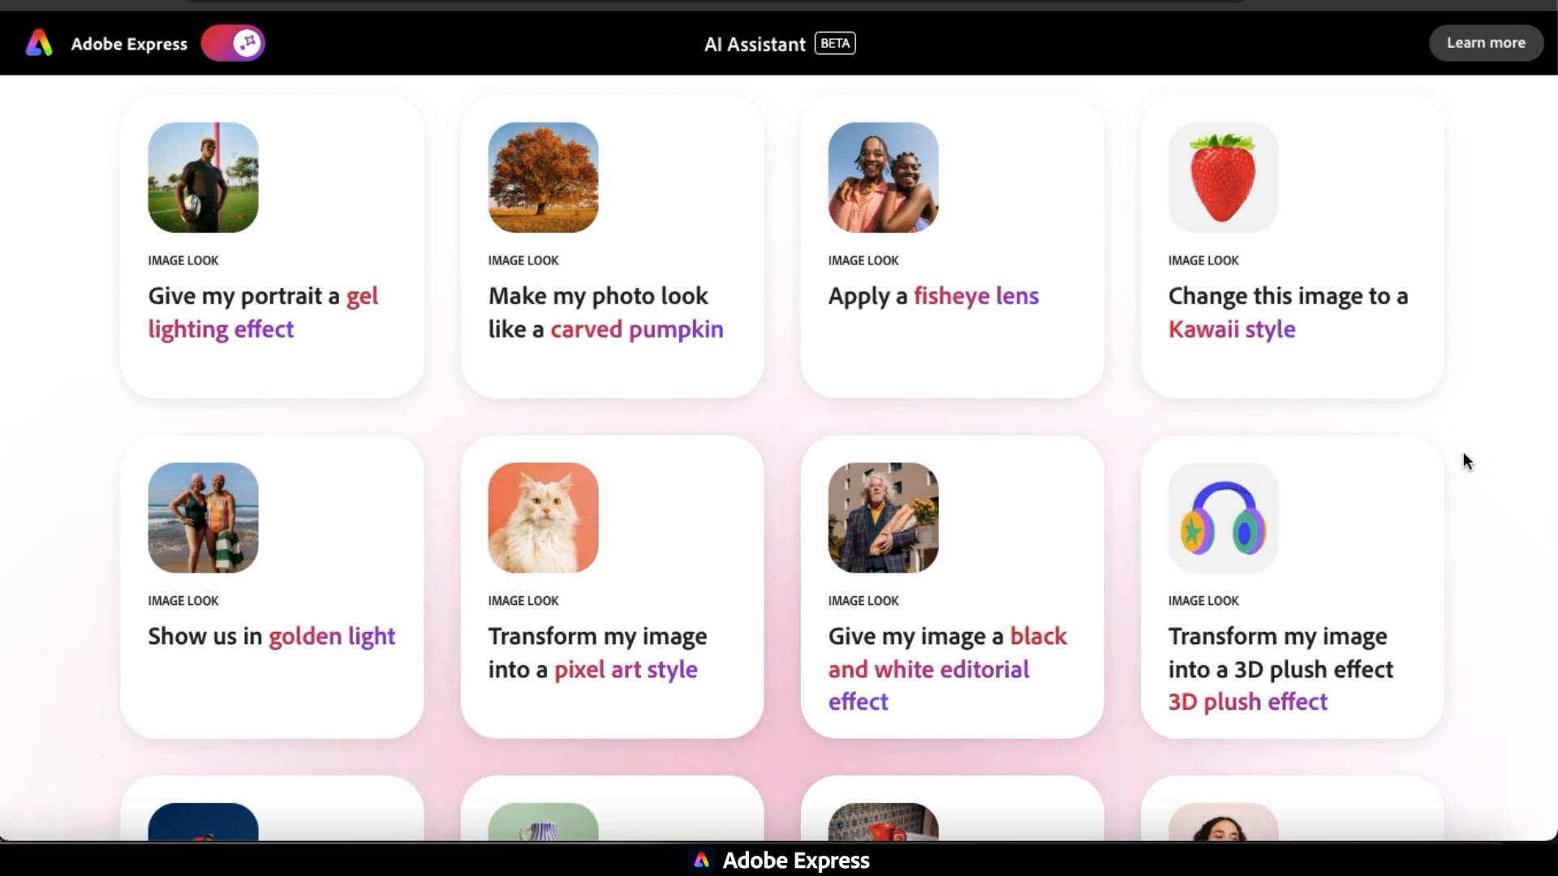
pyautogui.scroll(-8, 1464, 454)
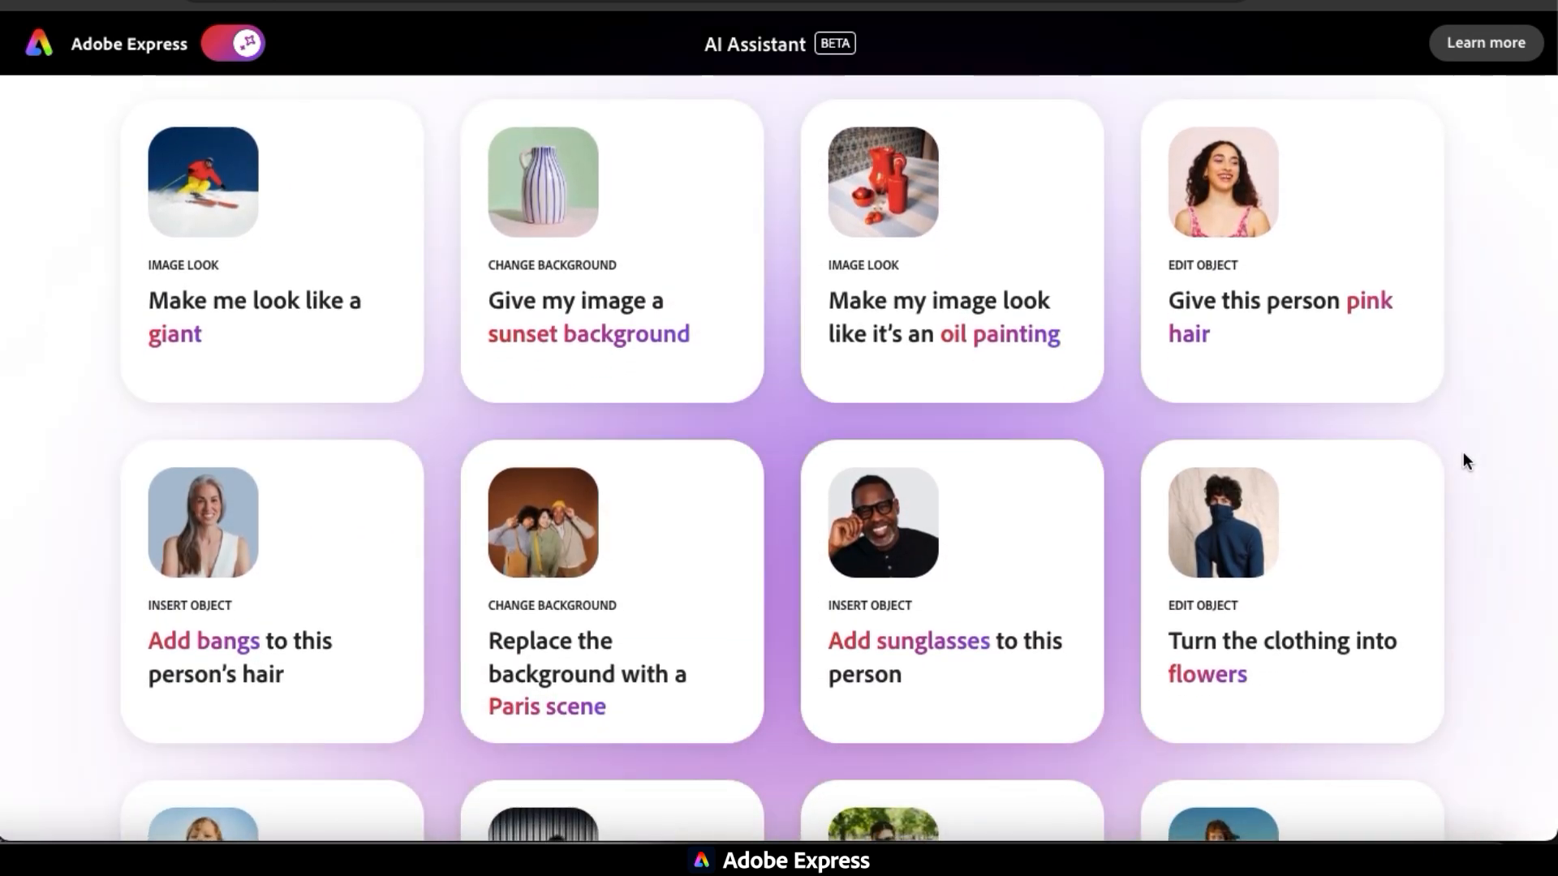
pyautogui.scroll(15, 1463, 459)
pyautogui.scroll(-2, 1463, 460)
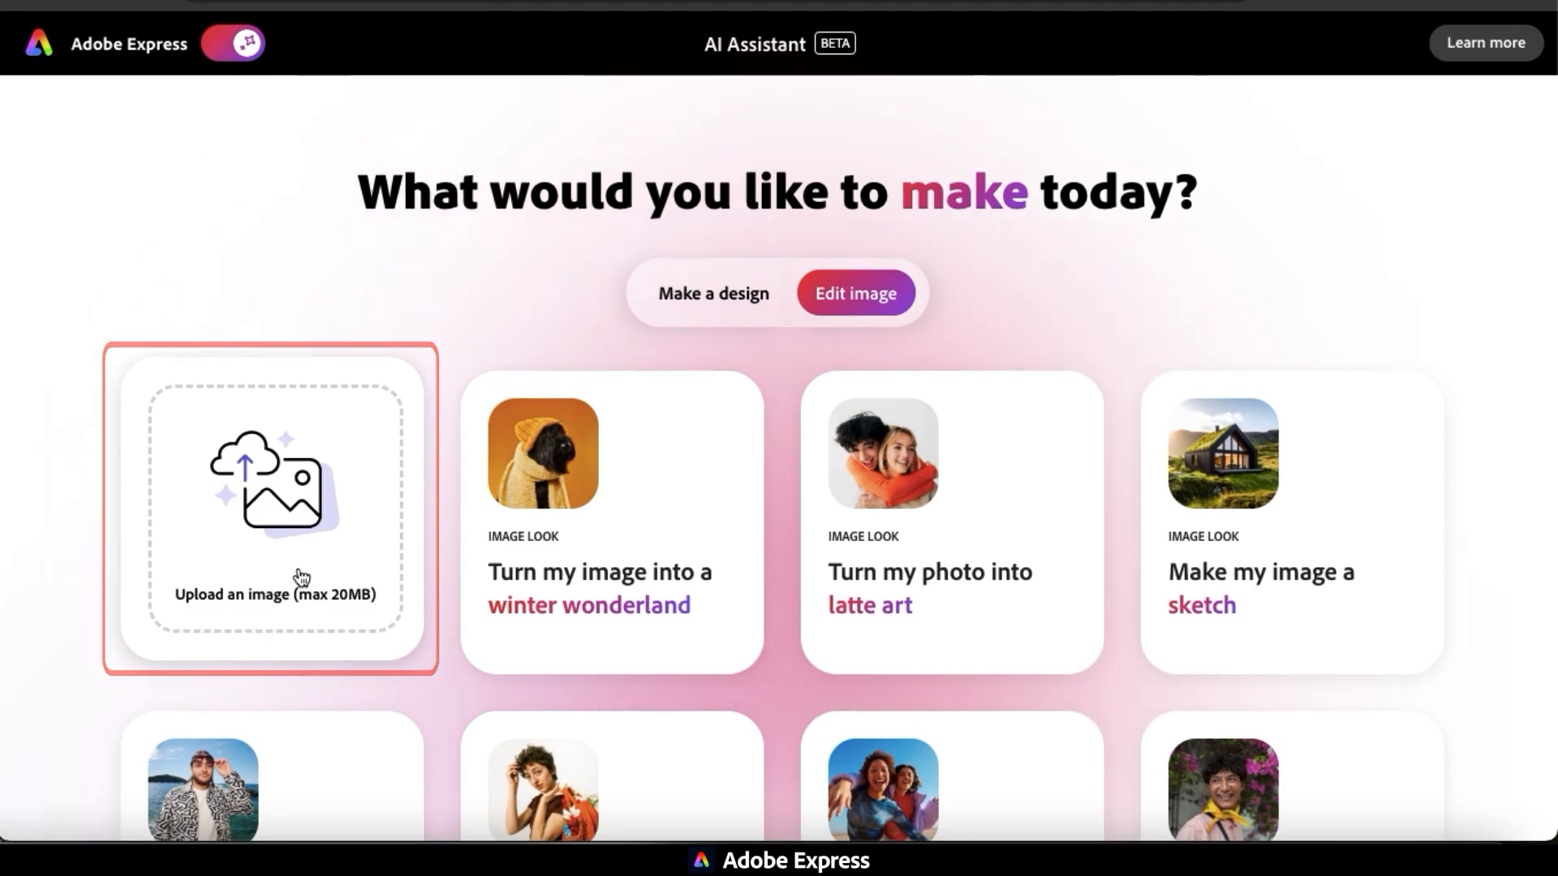
pyautogui.click(302, 568)
pyautogui.doubleClick(803, 412)
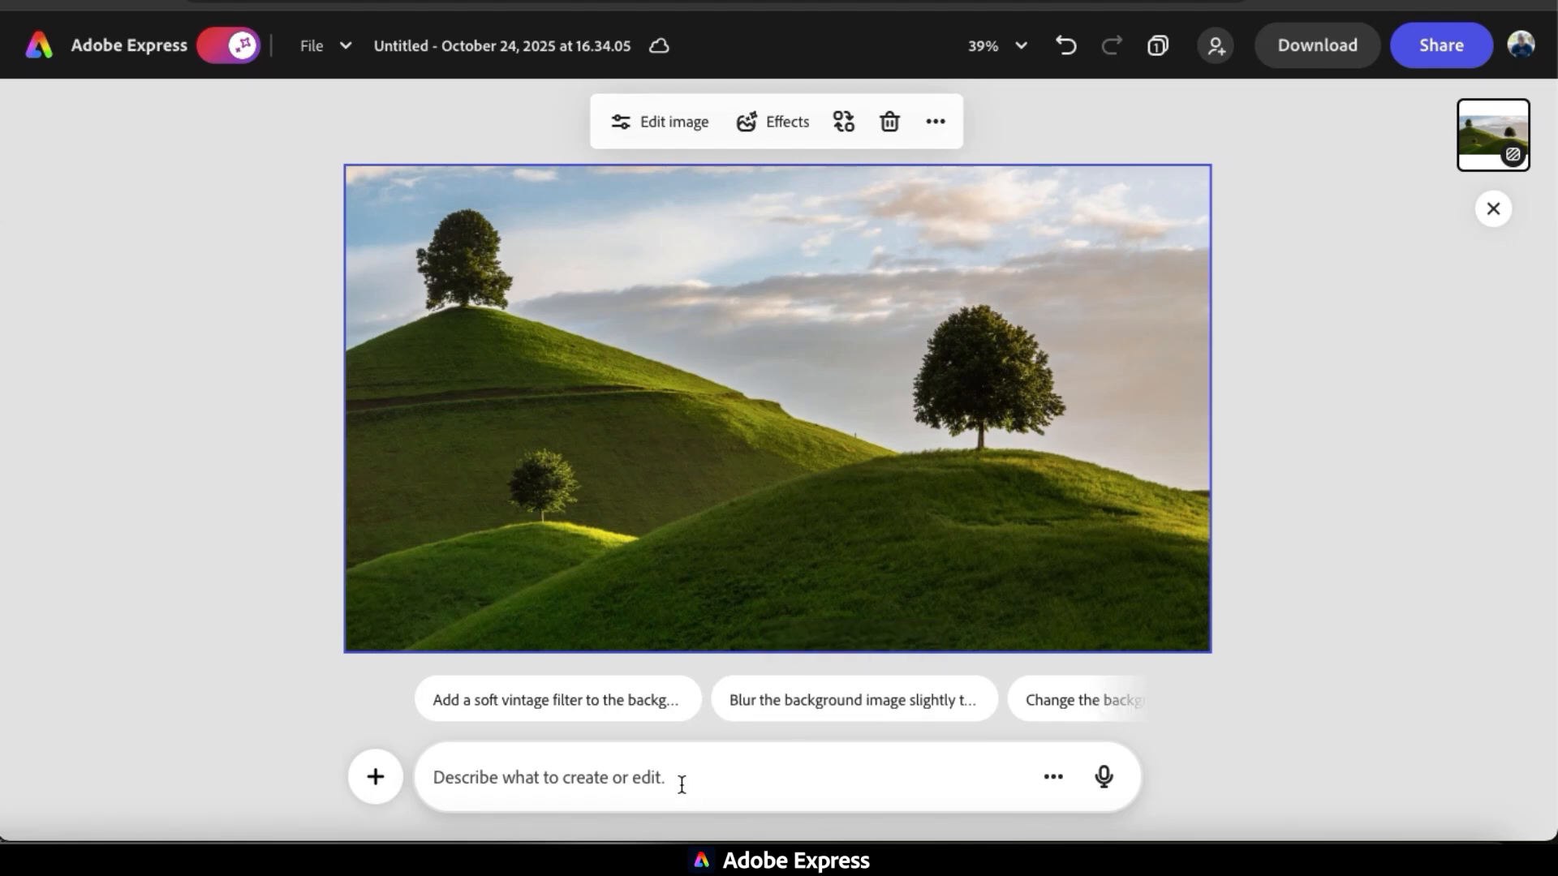
# Submit the prompt "Remove the tree at the bottom left" for the hills photo.
pyautogui.write('Remove the t')
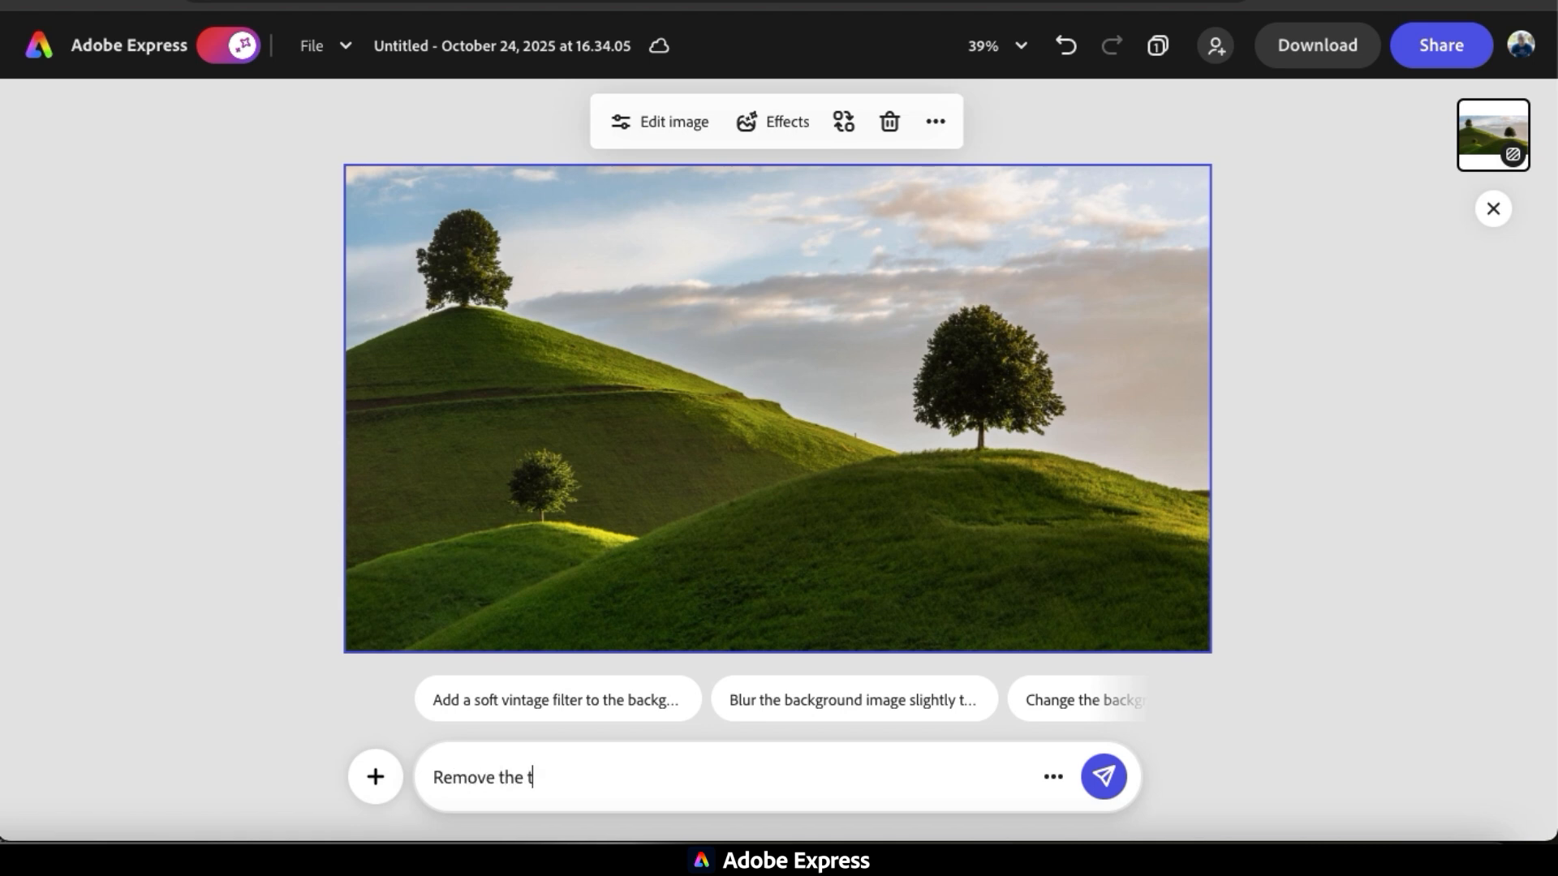
pyautogui.write('ree at the bottom left')
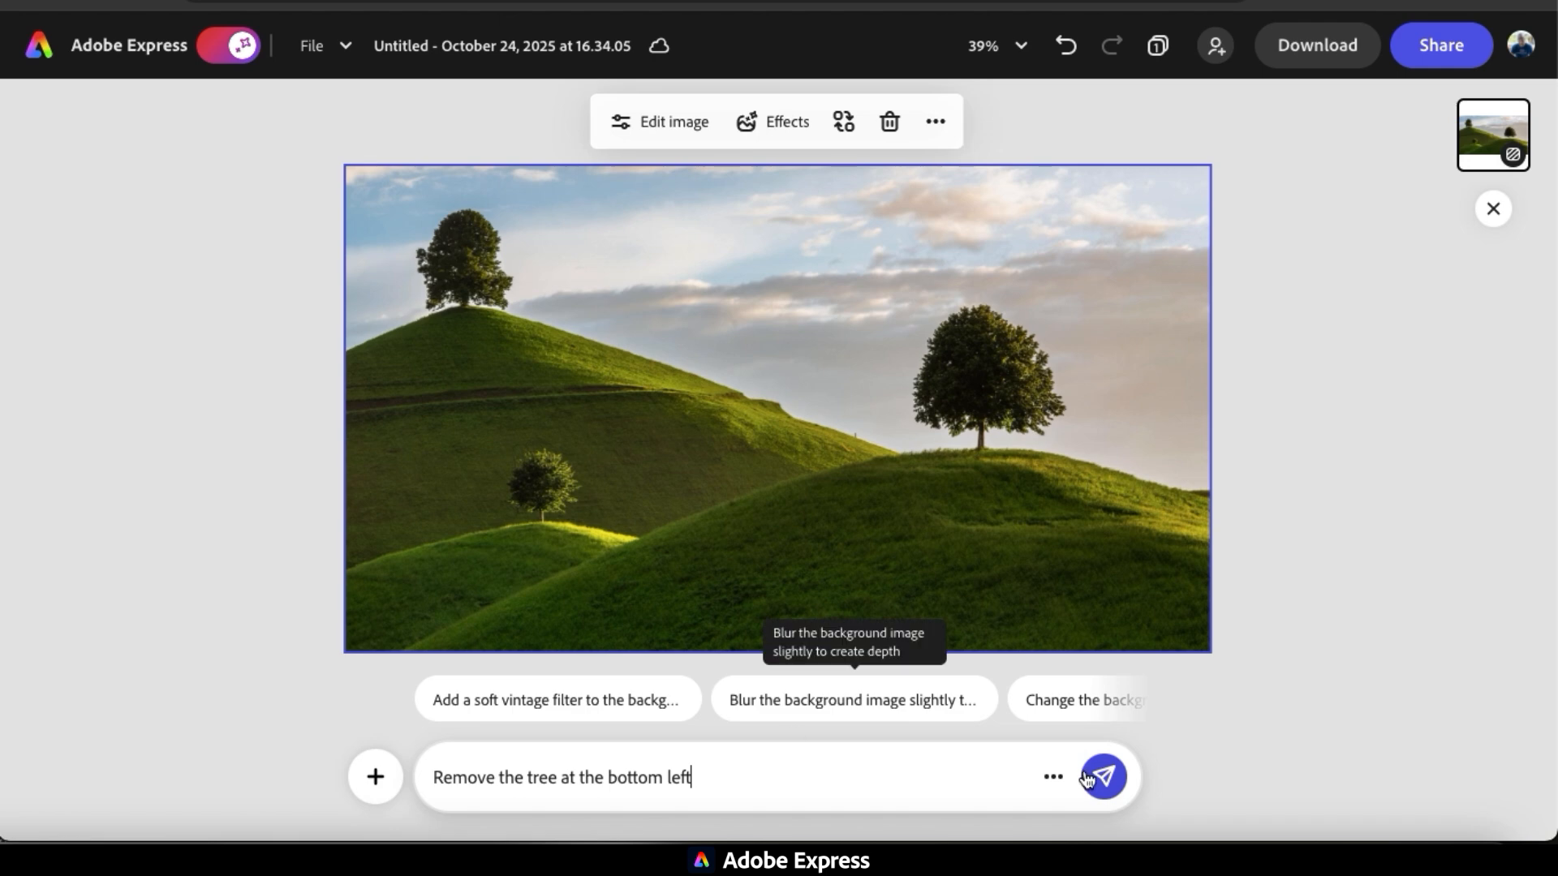
pyautogui.click(1245, 755)
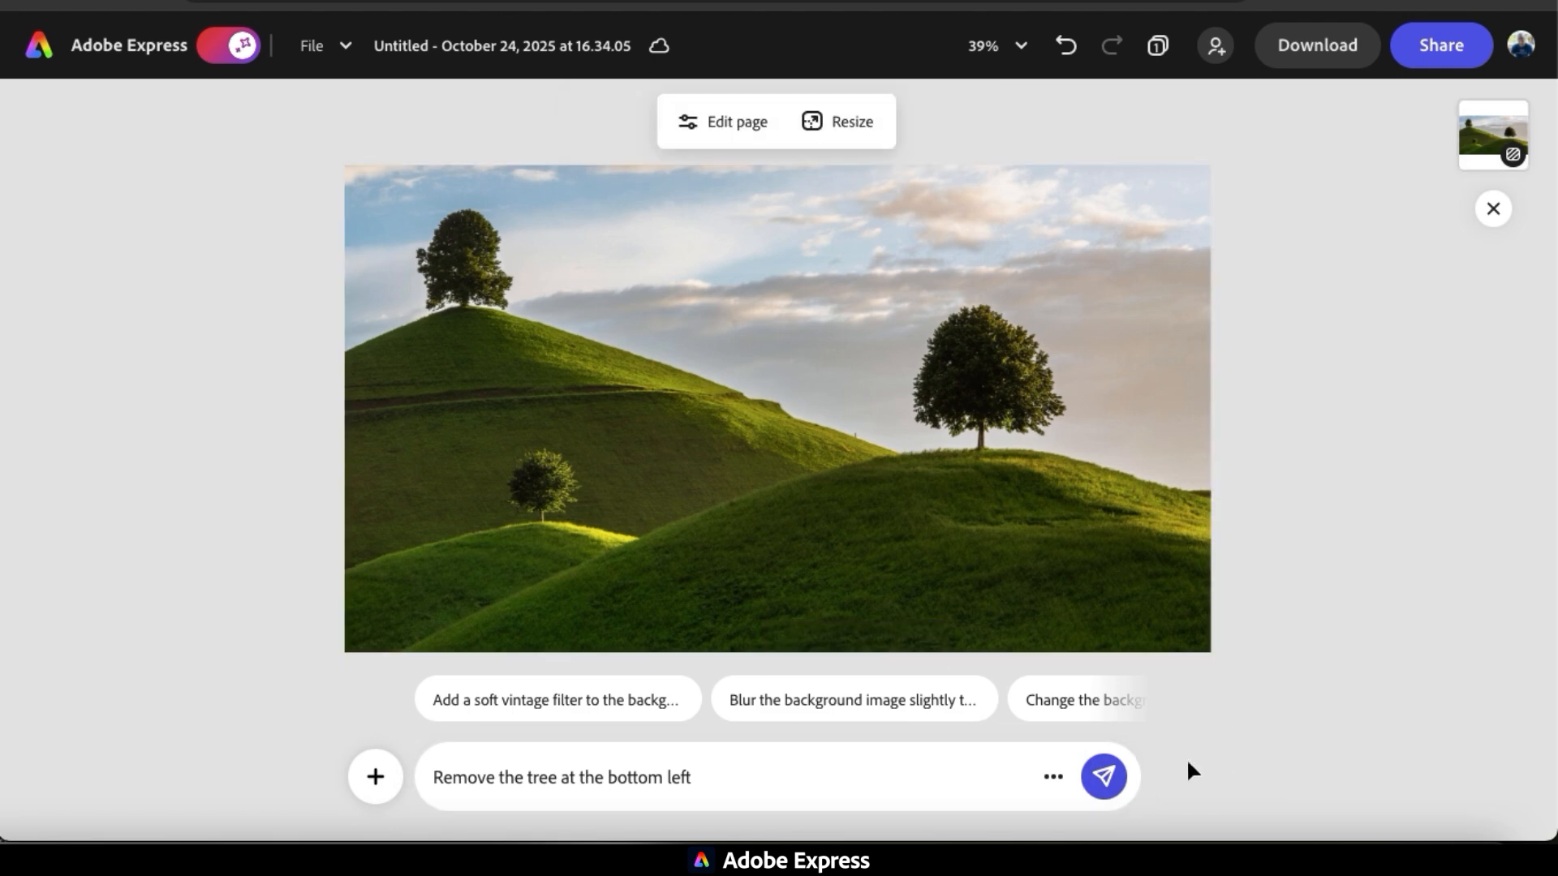
pyautogui.click(1104, 779)
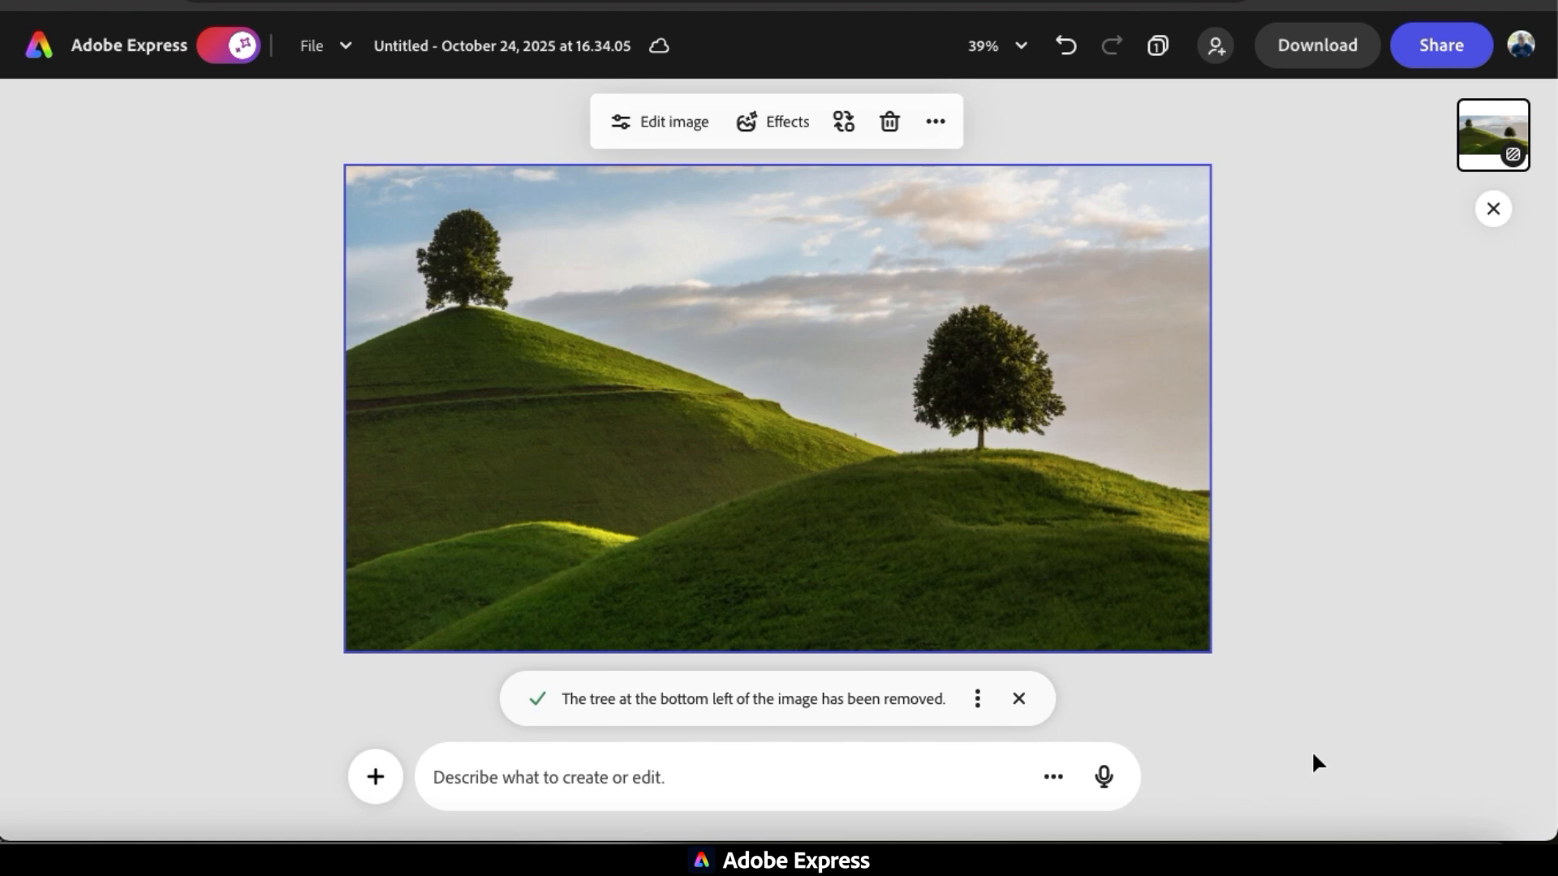
# Submit the prompt "Replace the tree on the right with an old wooden barn" for the hills photo.
pyautogui.write('Re')
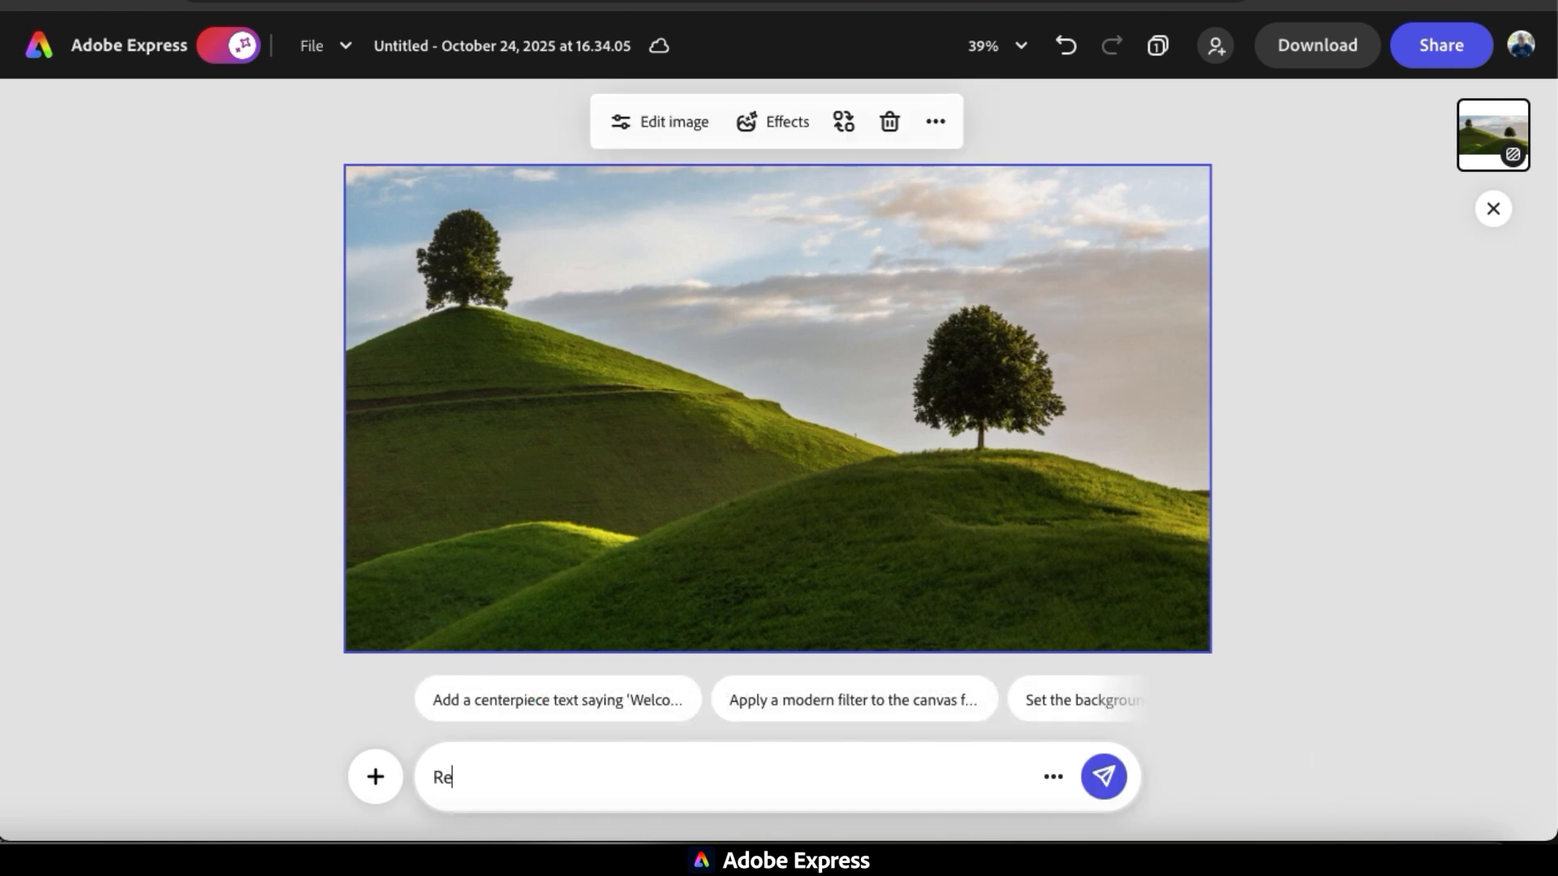
pyautogui.write('lplace the tree on the right with an old ')
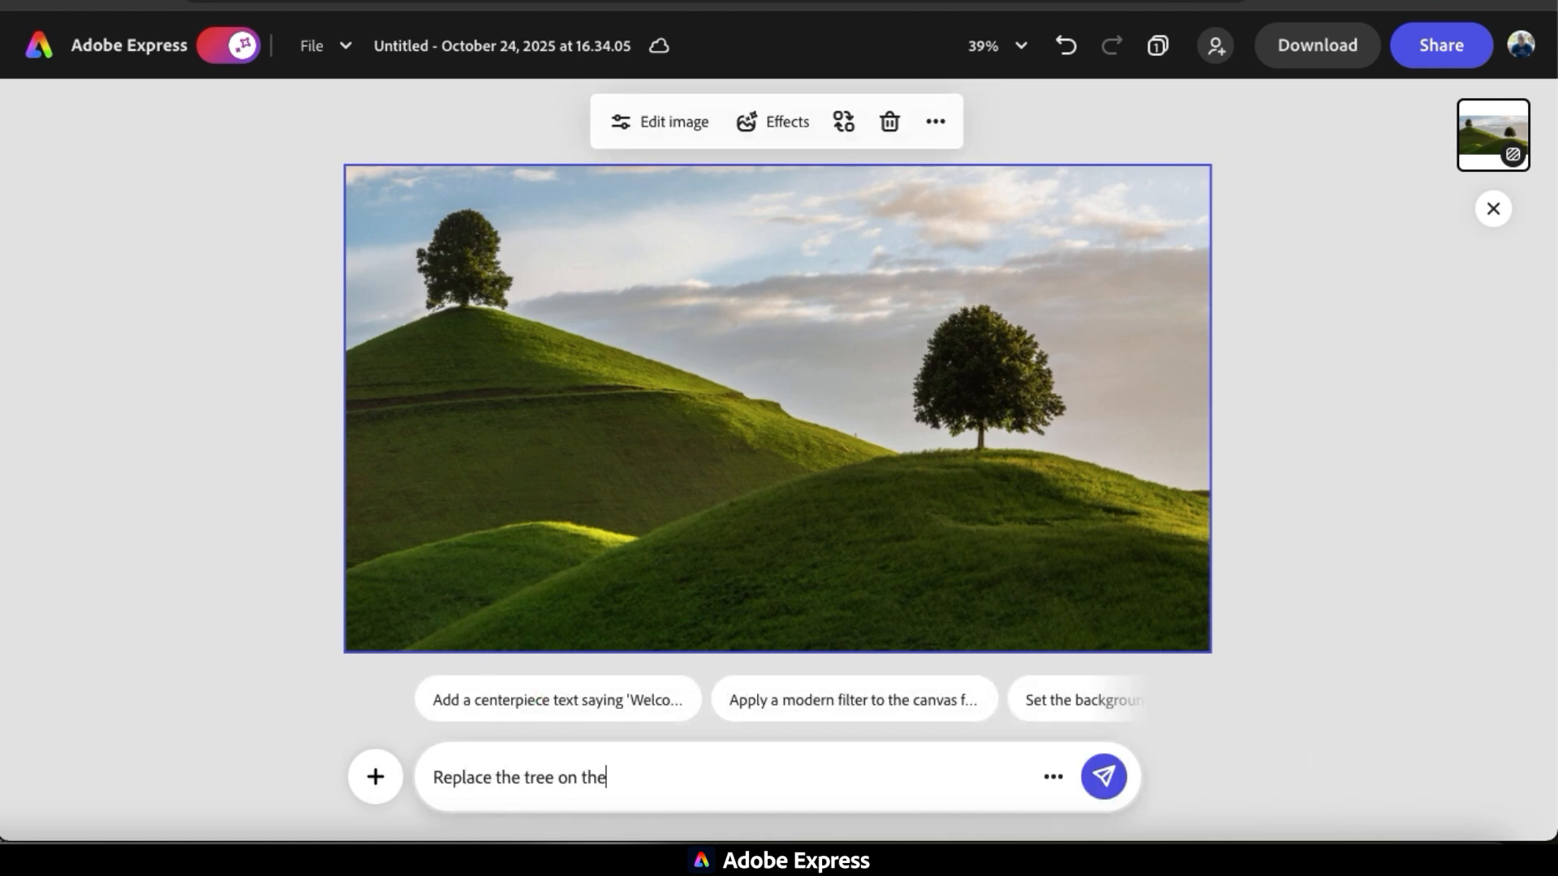
pyautogui.write('wooden barn')
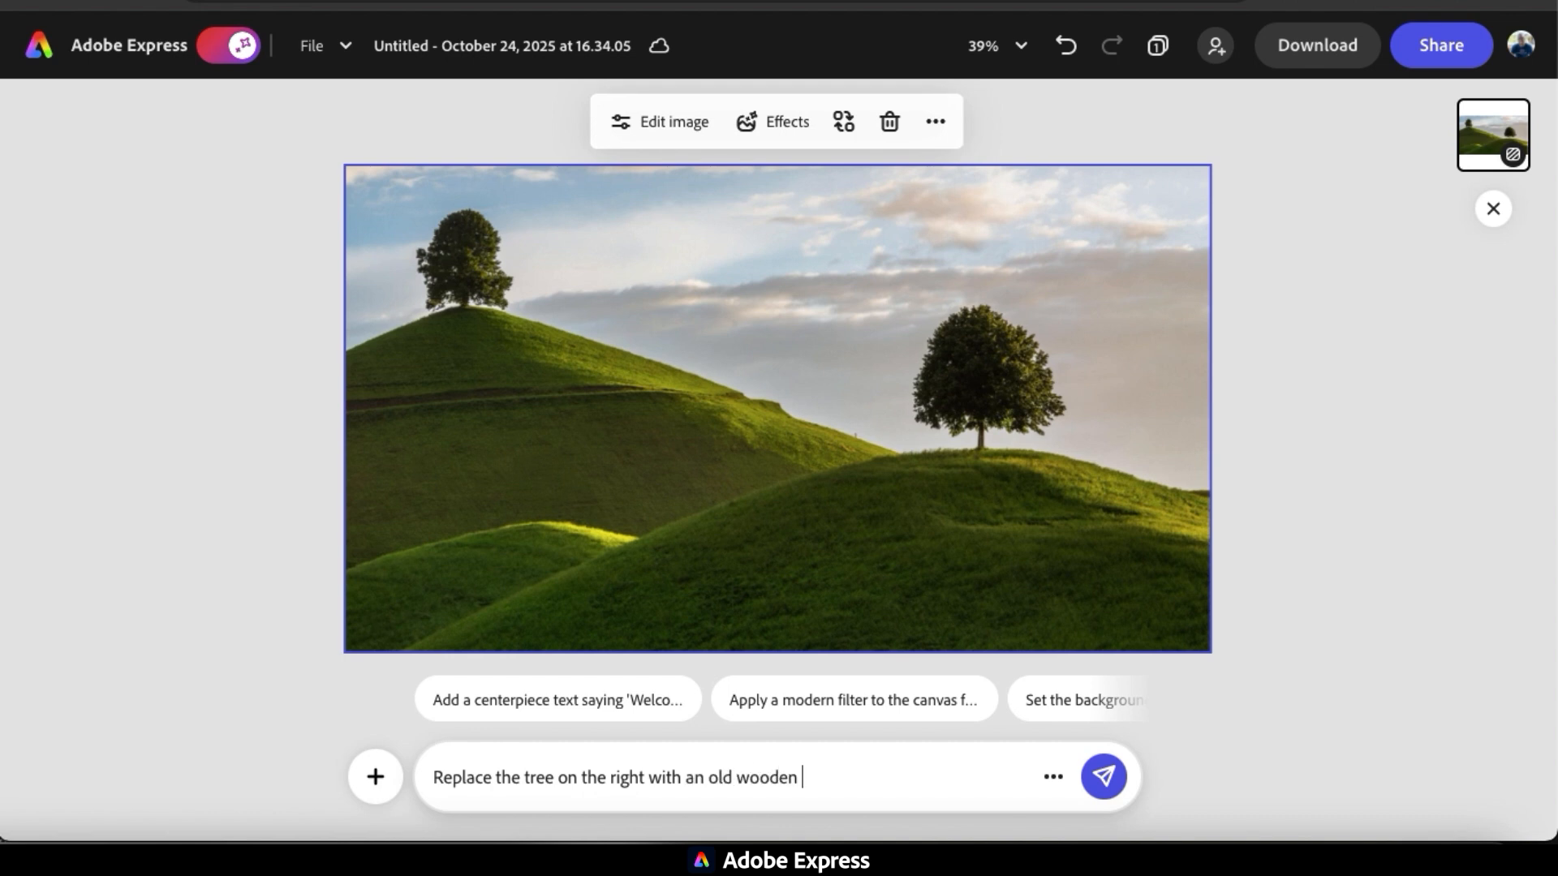
pyautogui.click(1121, 784)
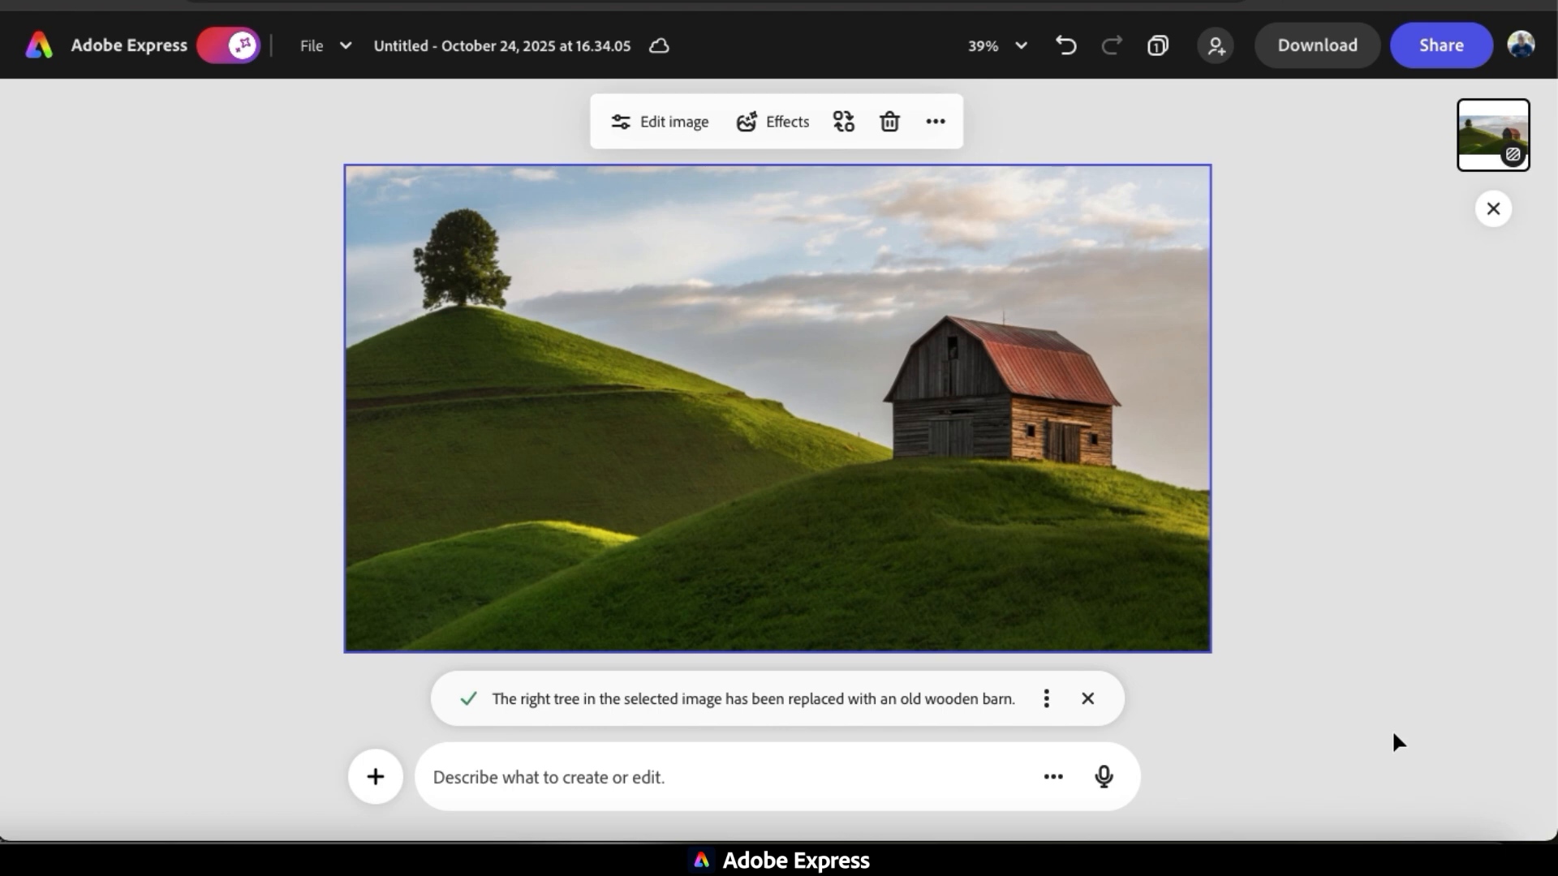
# Submit the prompts "Add a dirt road coming from the barn door" and "Add cows grazing in the grass" for the hills photo.
pyautogui.write('Add a dirt road coming from the b')
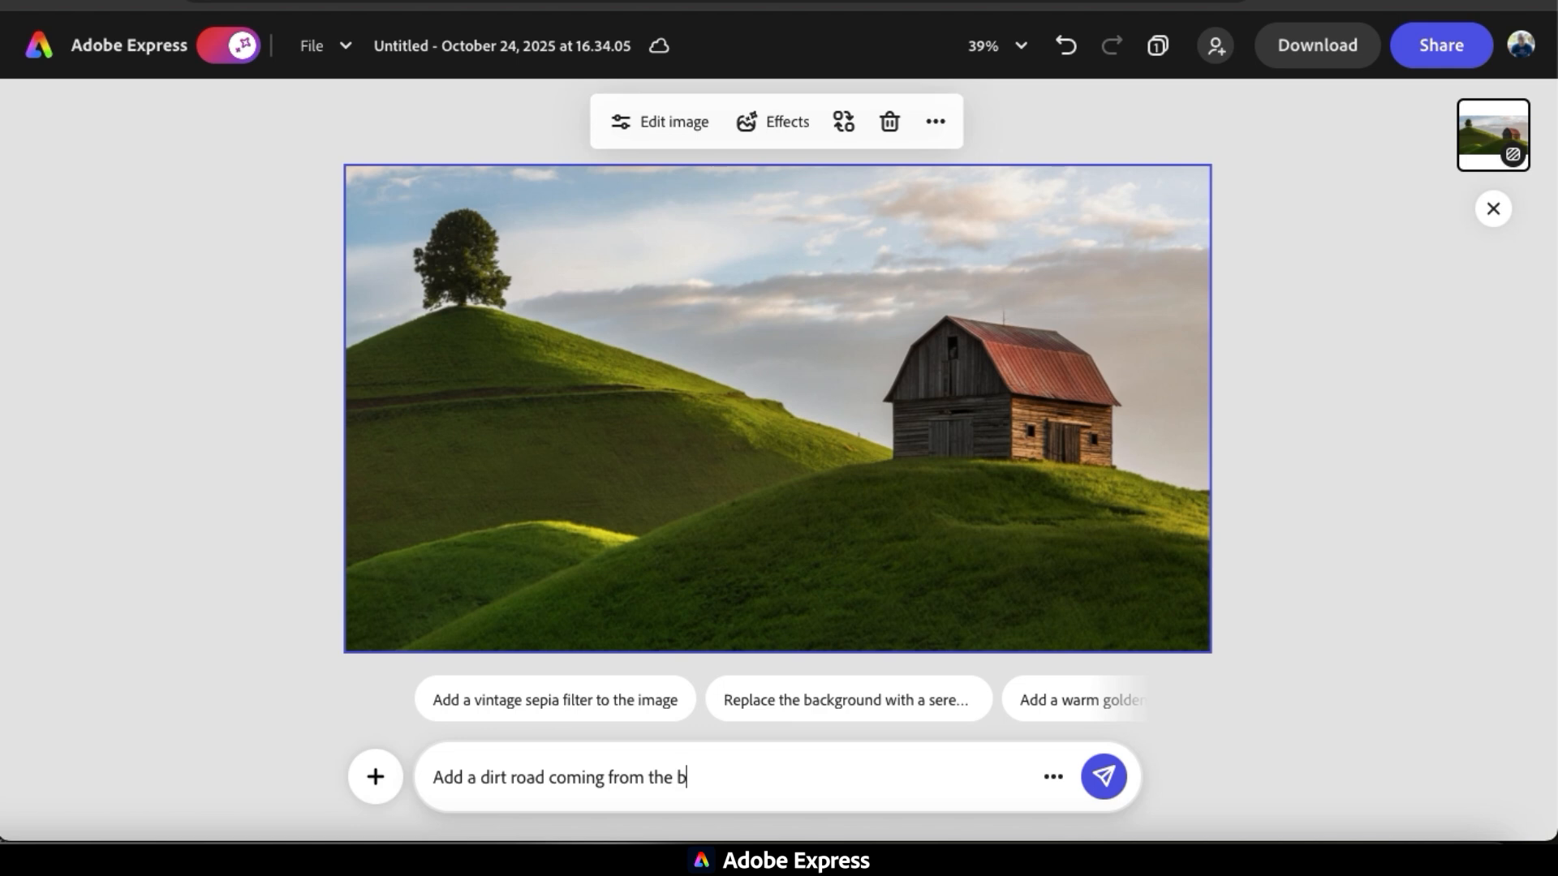
pyautogui.write('arn door')
pyautogui.press('Return')
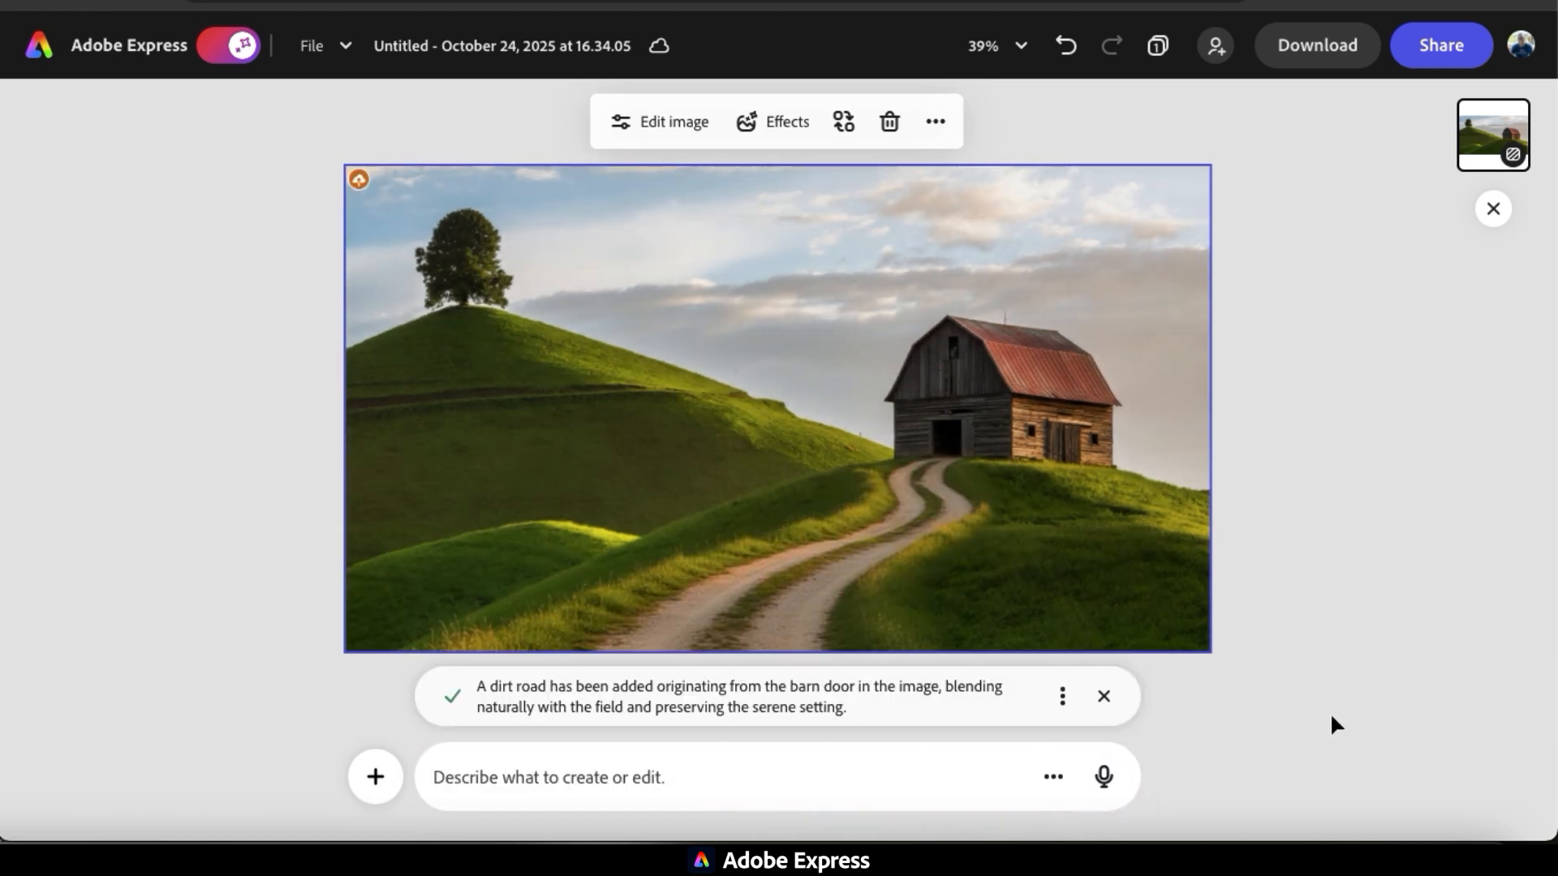
pyautogui.write('Add cows grazing in the grass')
pyautogui.press('Return')
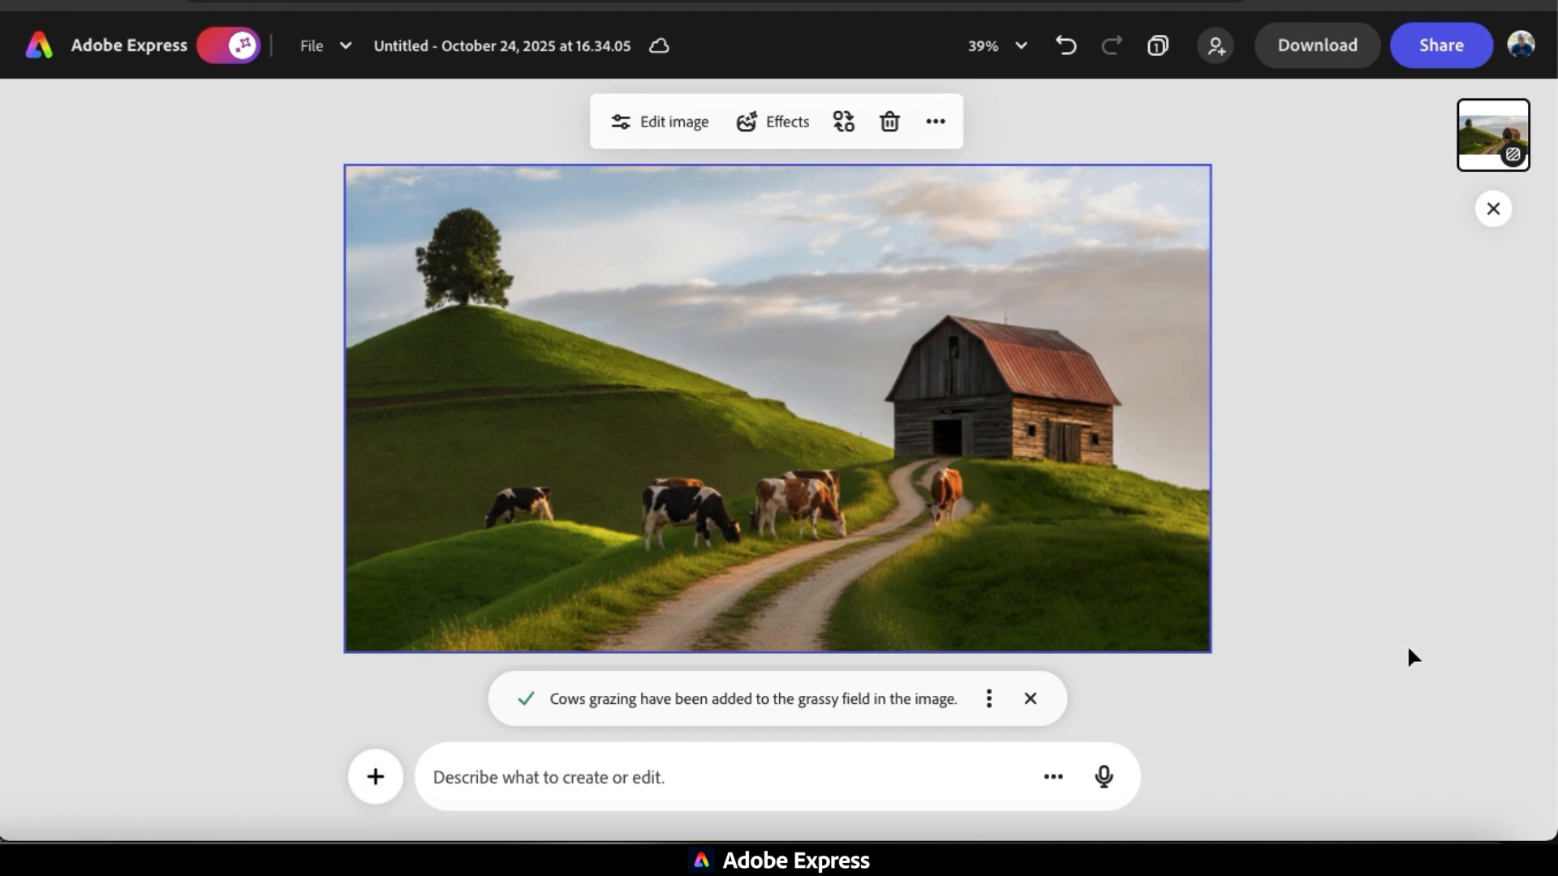
# Submit the prompt "Change the setting to a beautiful morning with sun rays shining through the clouds" for the farm photo.
pyautogui.click(910, 783)
pyautogui.write('Change ')
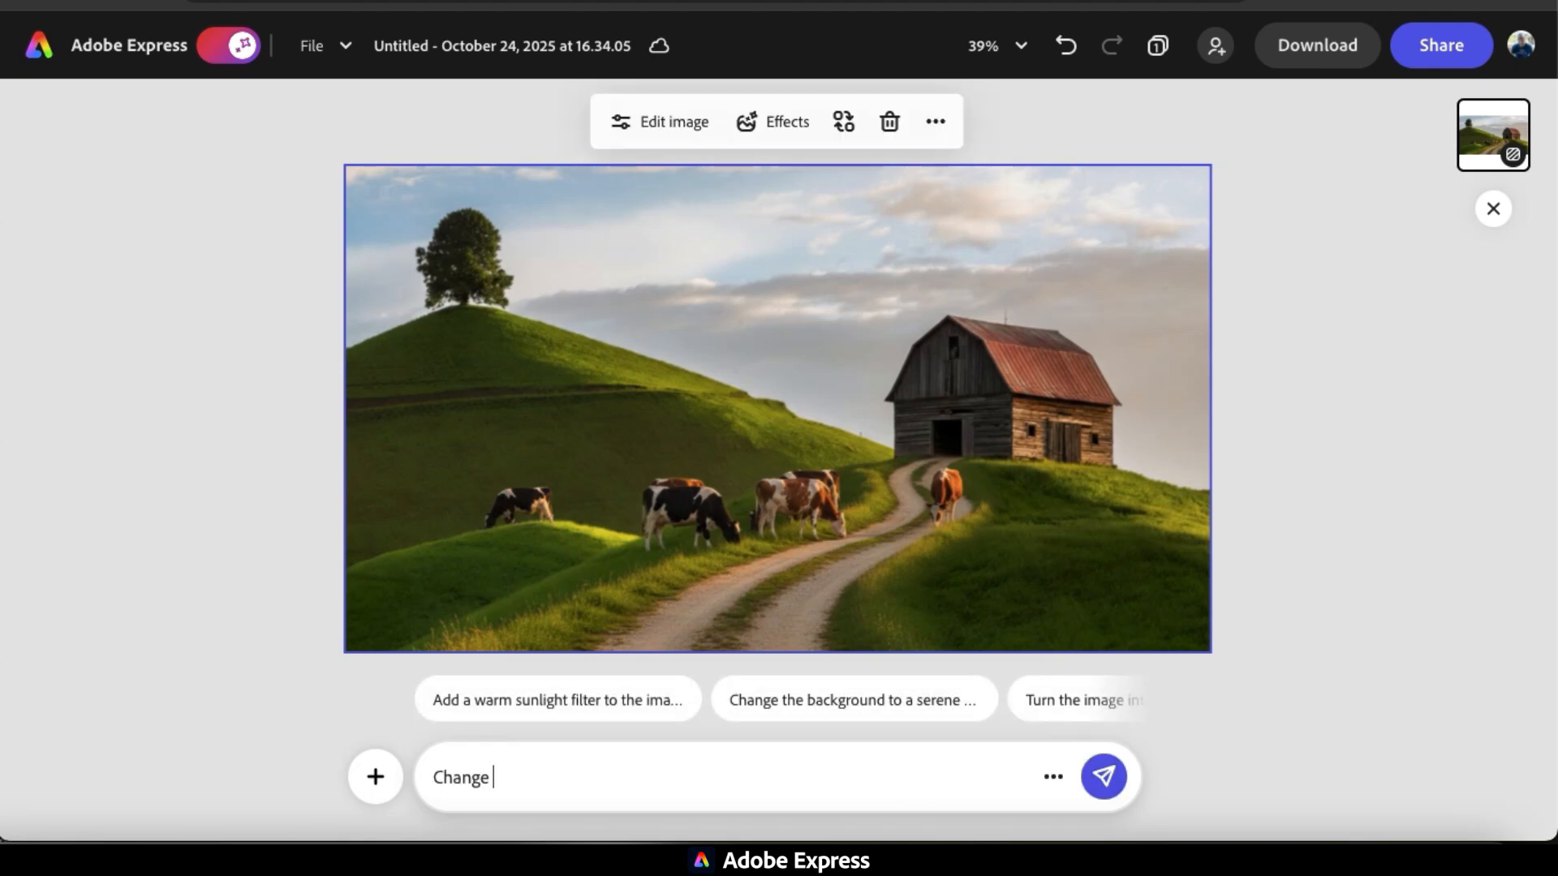
pyautogui.write('the setting to a beautiful mornin')
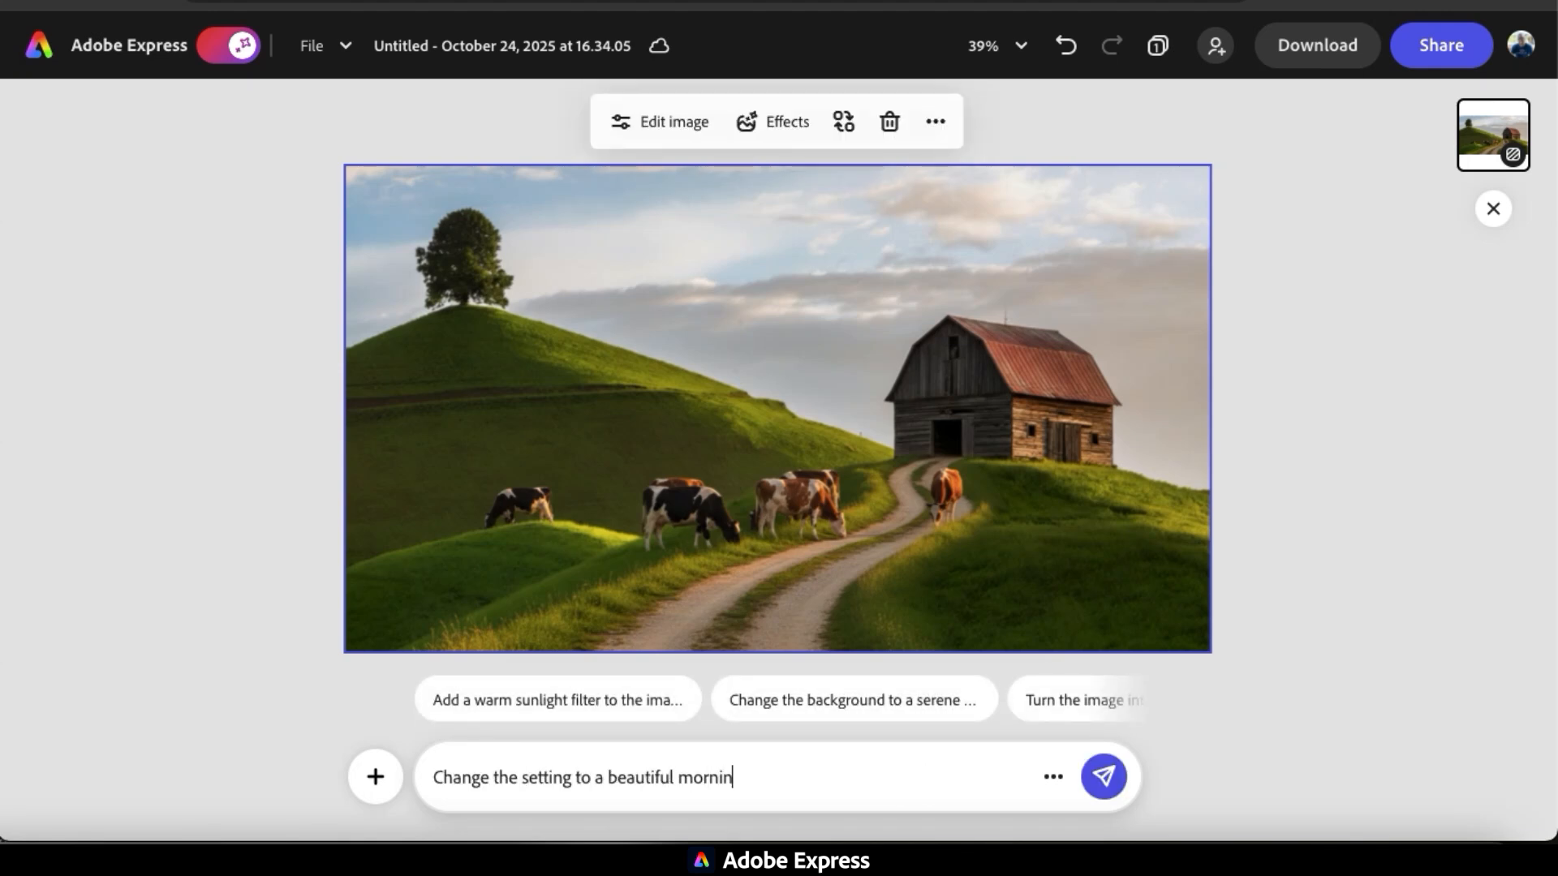
pyautogui.write('g with sun rays shining through the clouds')
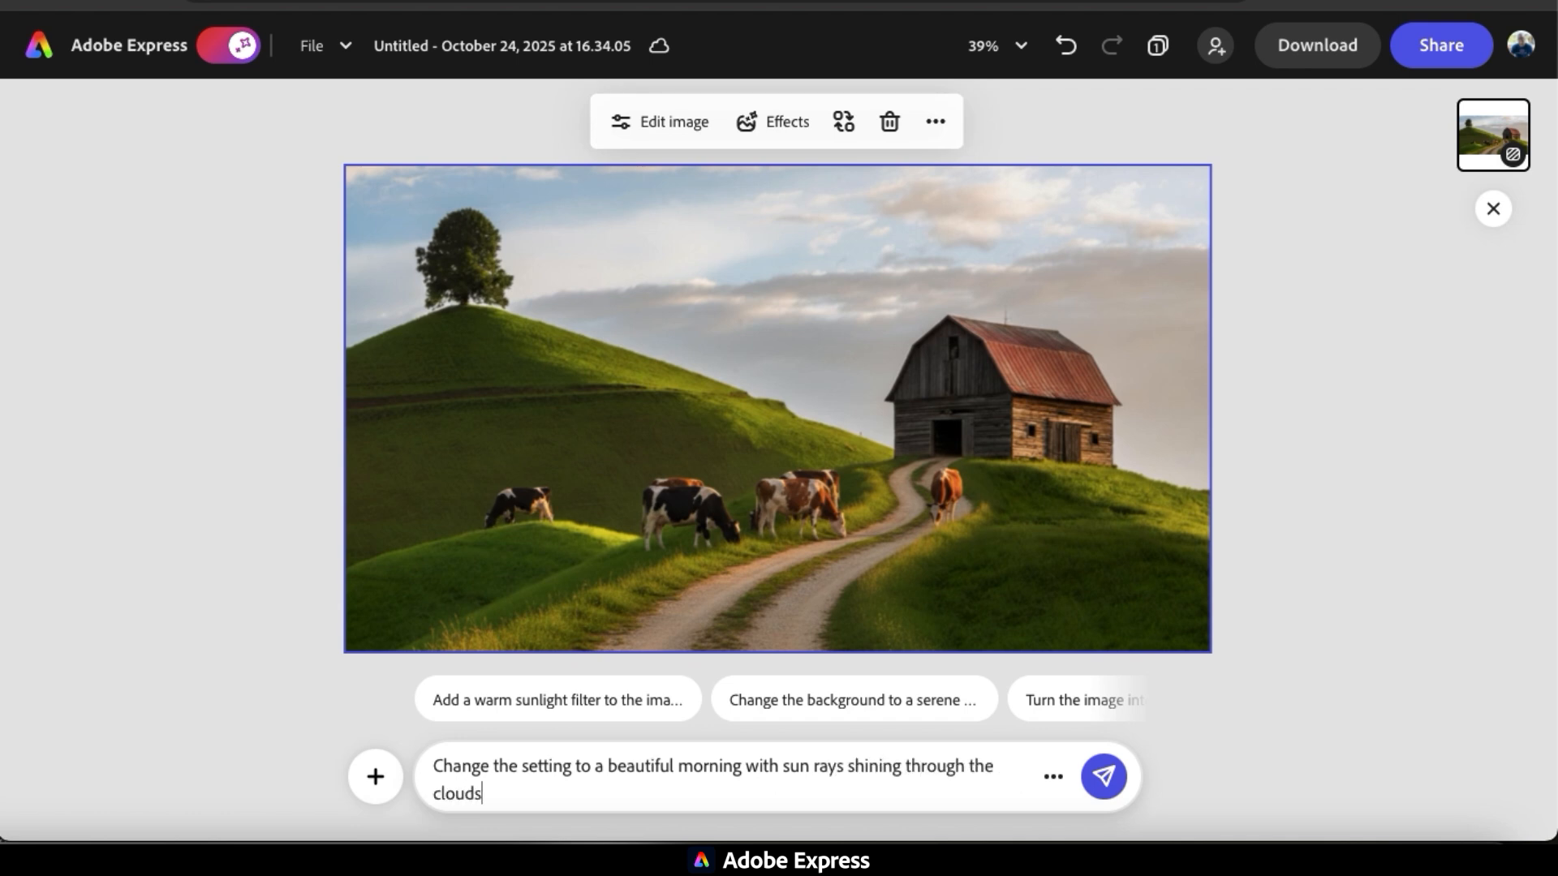
pyautogui.press('Return')
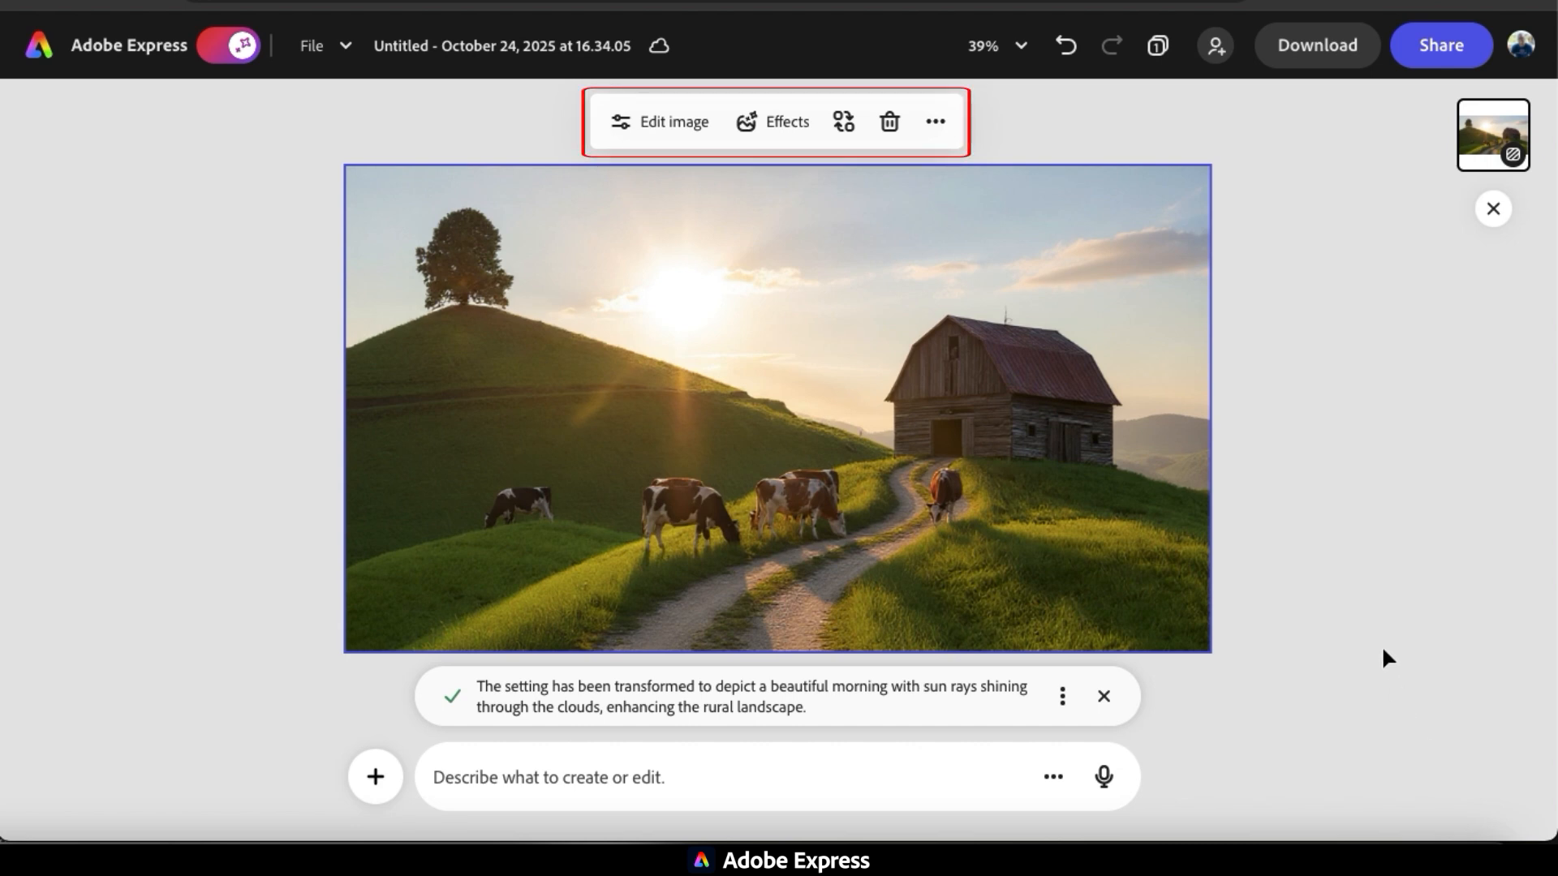
# Look through the photo's effect, edit and animation options and apply the Gel Lighting AI style.
pyautogui.click(795, 123)
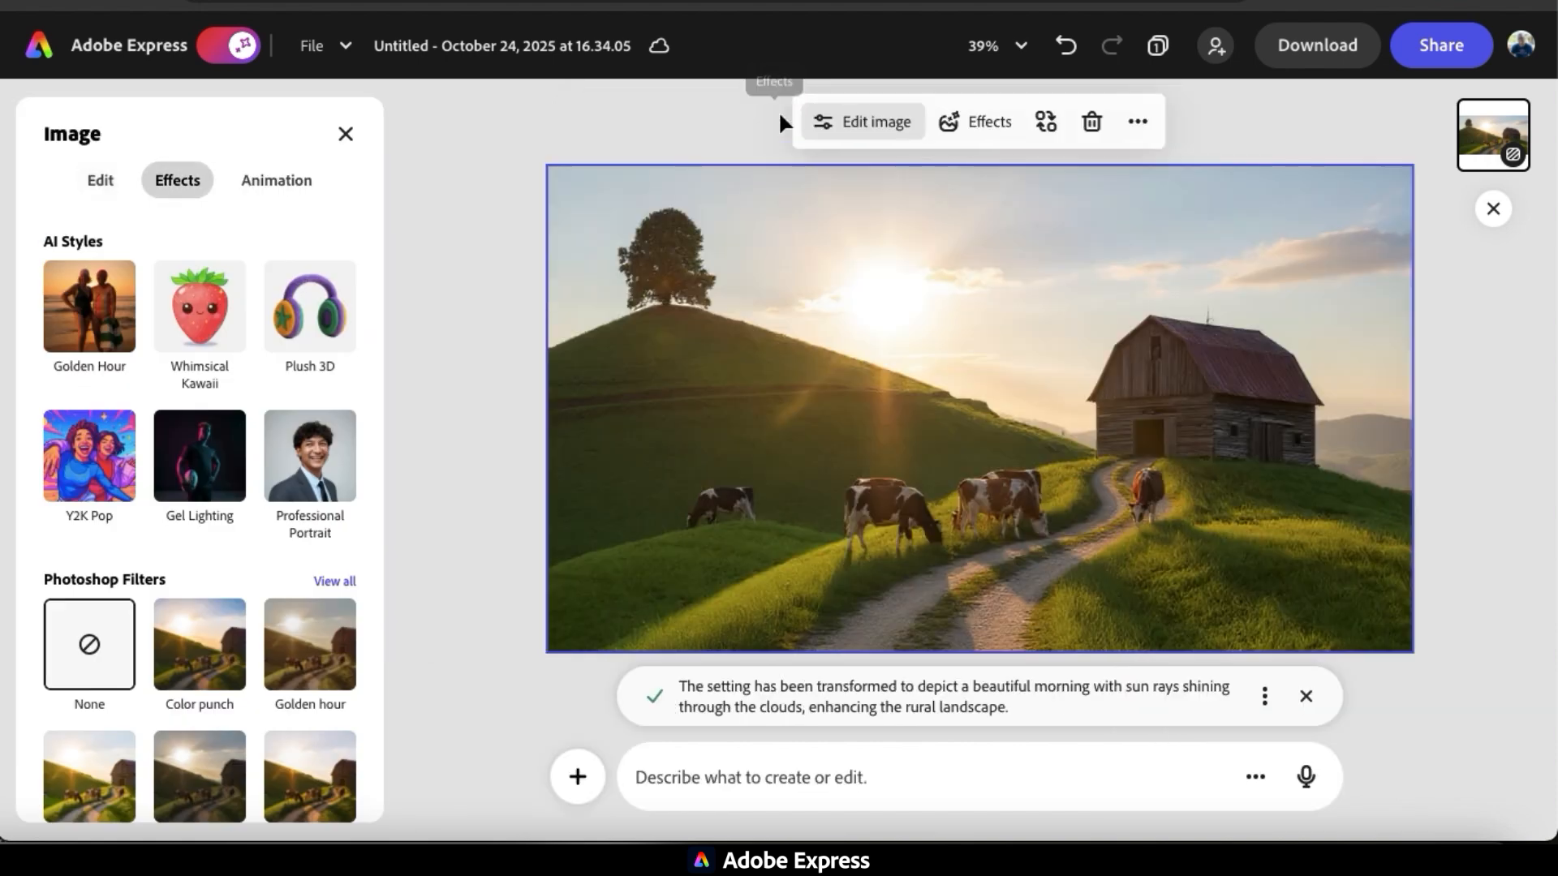
pyautogui.click(95, 181)
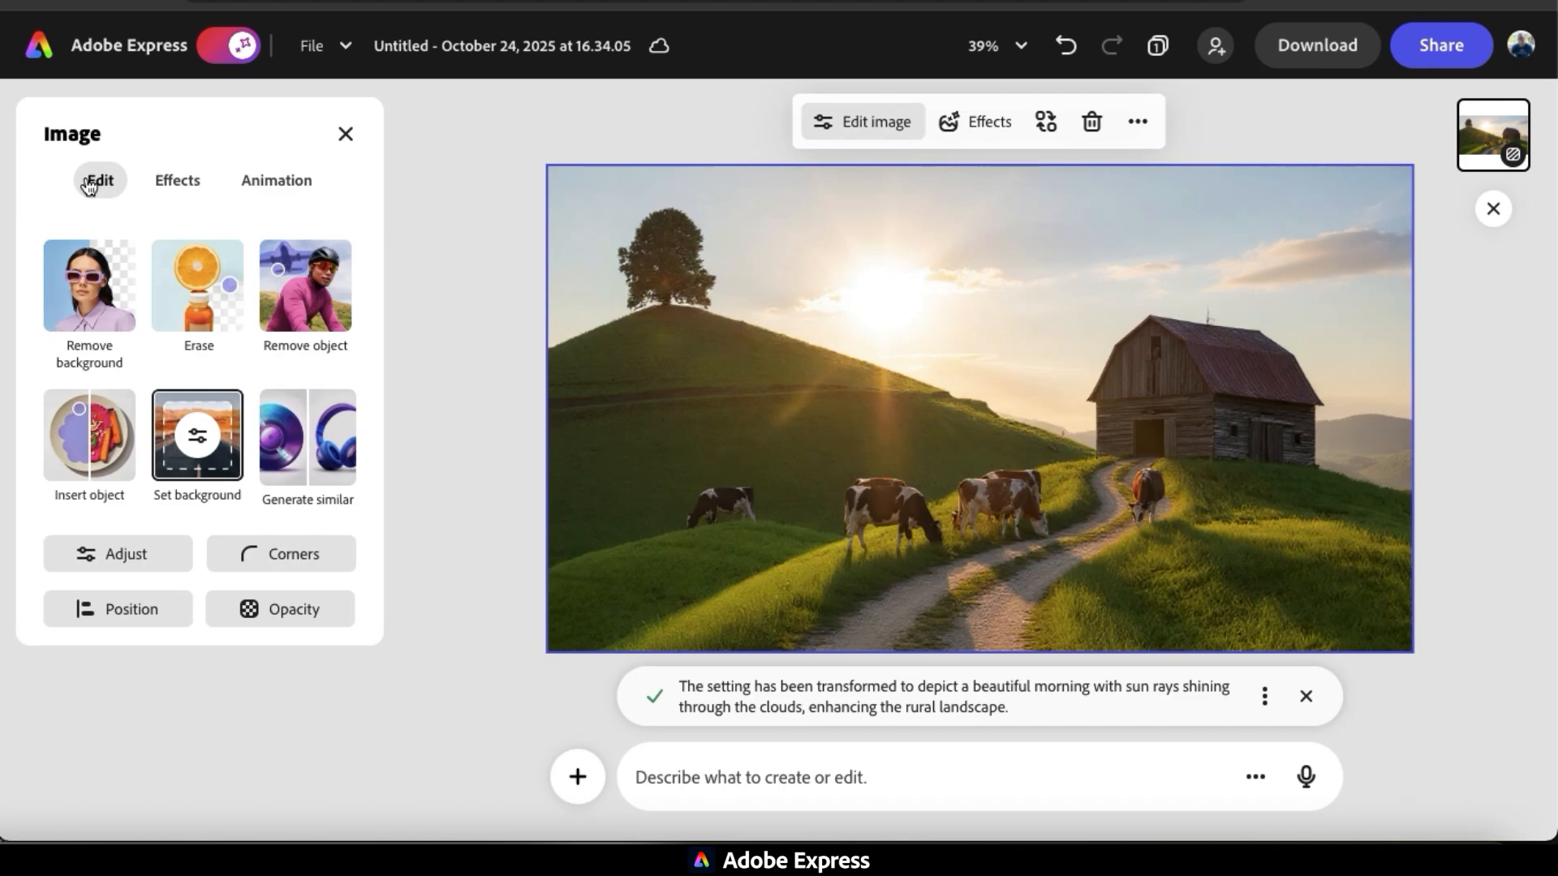
pyautogui.click(268, 188)
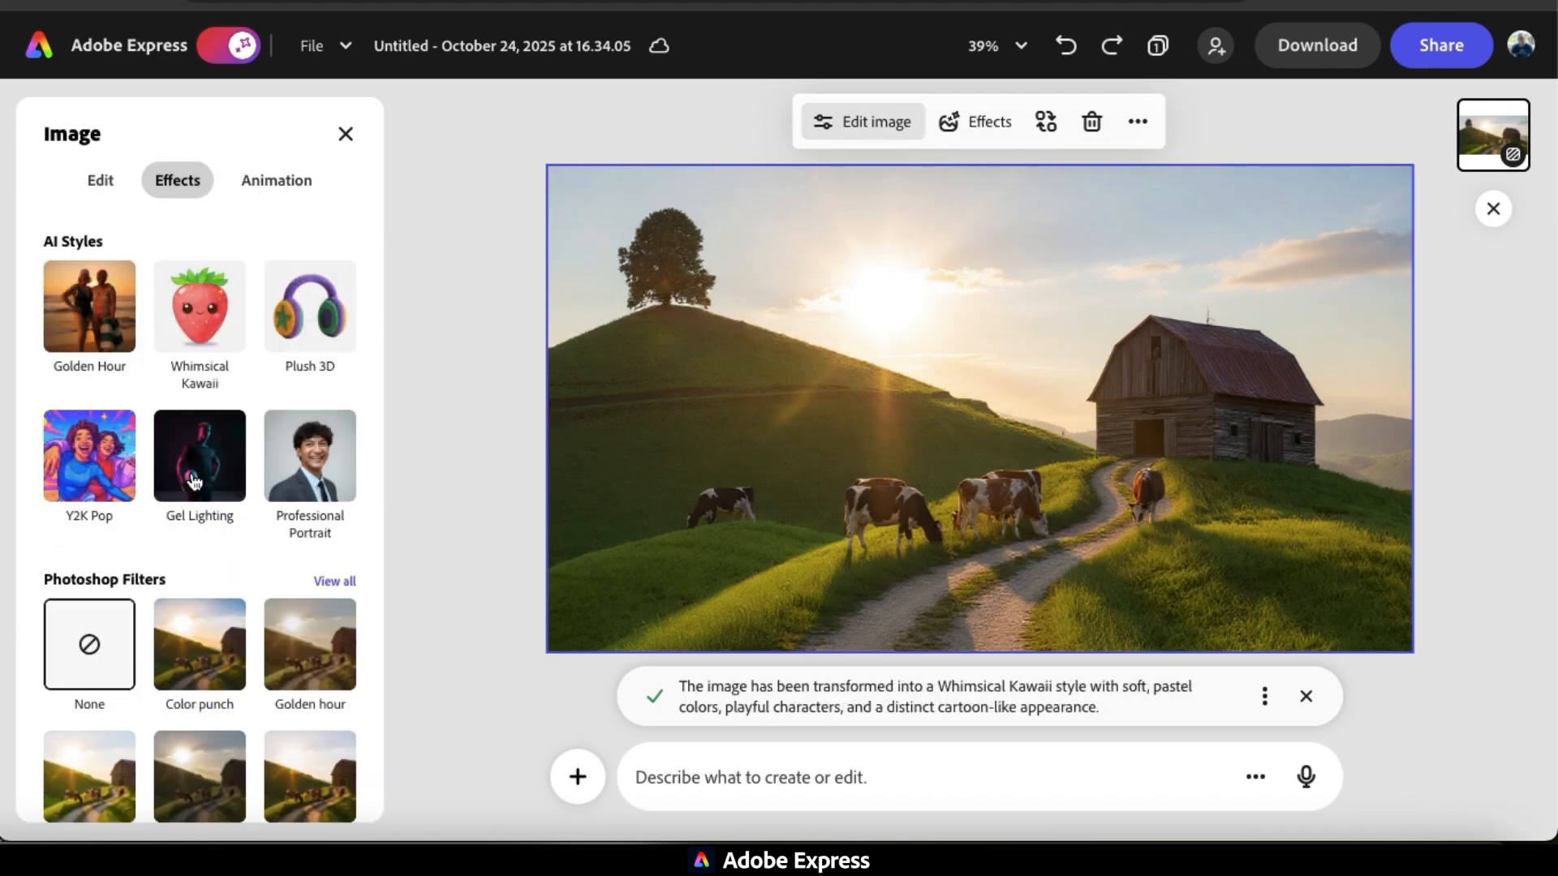
pyautogui.click(195, 479)
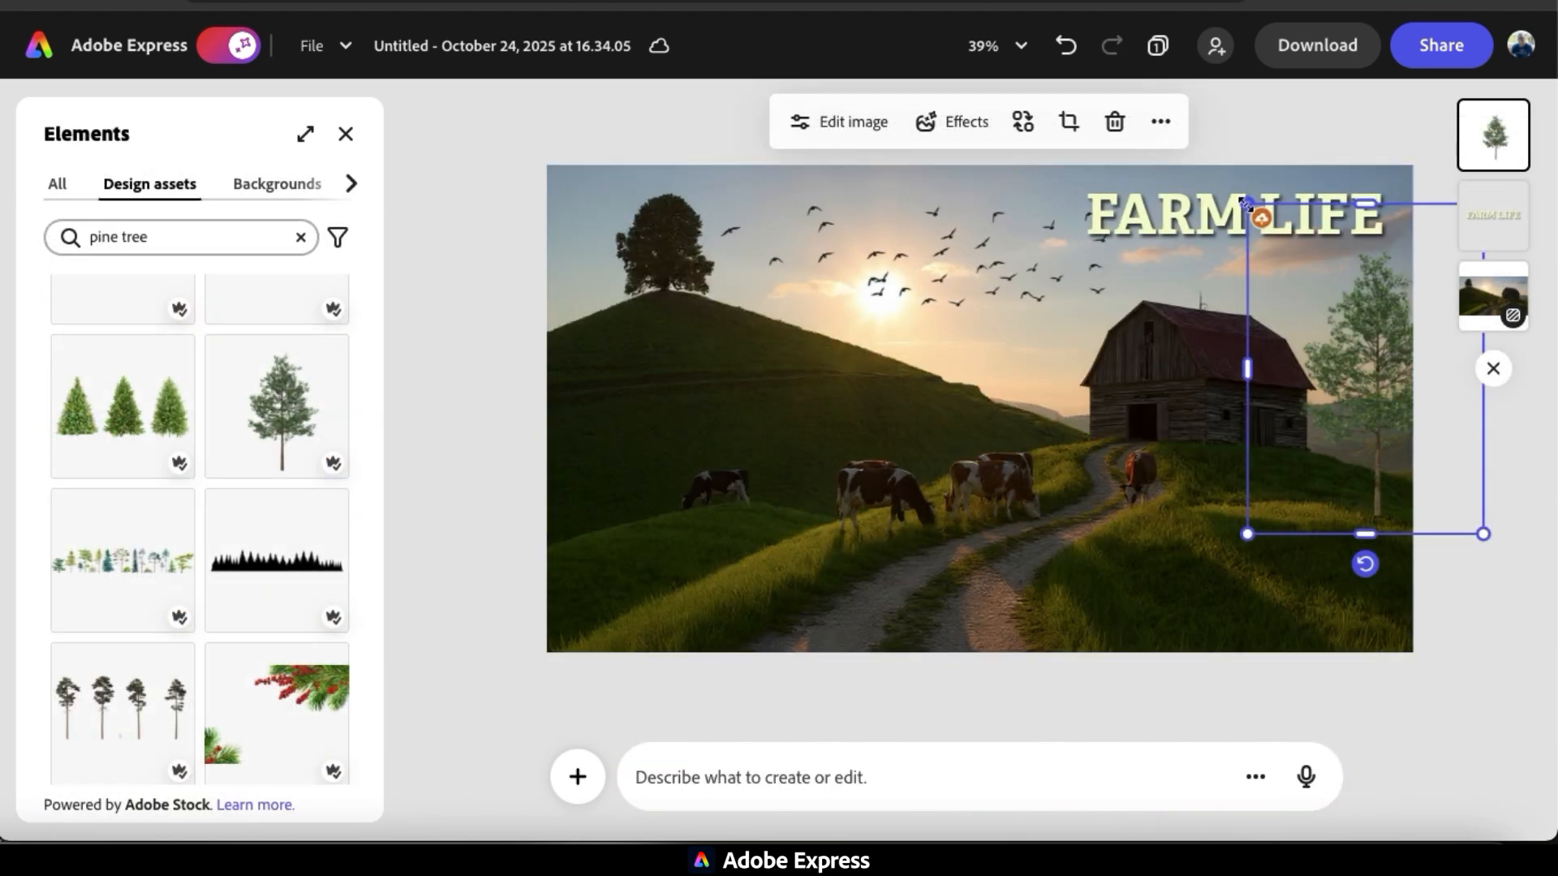
# Position the "FARM LIFE" title in the upper-right sky and the pine tree element on the grass right of the barn.
pyautogui.moveTo(1245, 191); pyautogui.dragTo(1296, 271)
pyautogui.click(1377, 438)
pyautogui.moveTo(1378, 445); pyautogui.dragTo(1374, 442)
pyautogui.click(1522, 602)
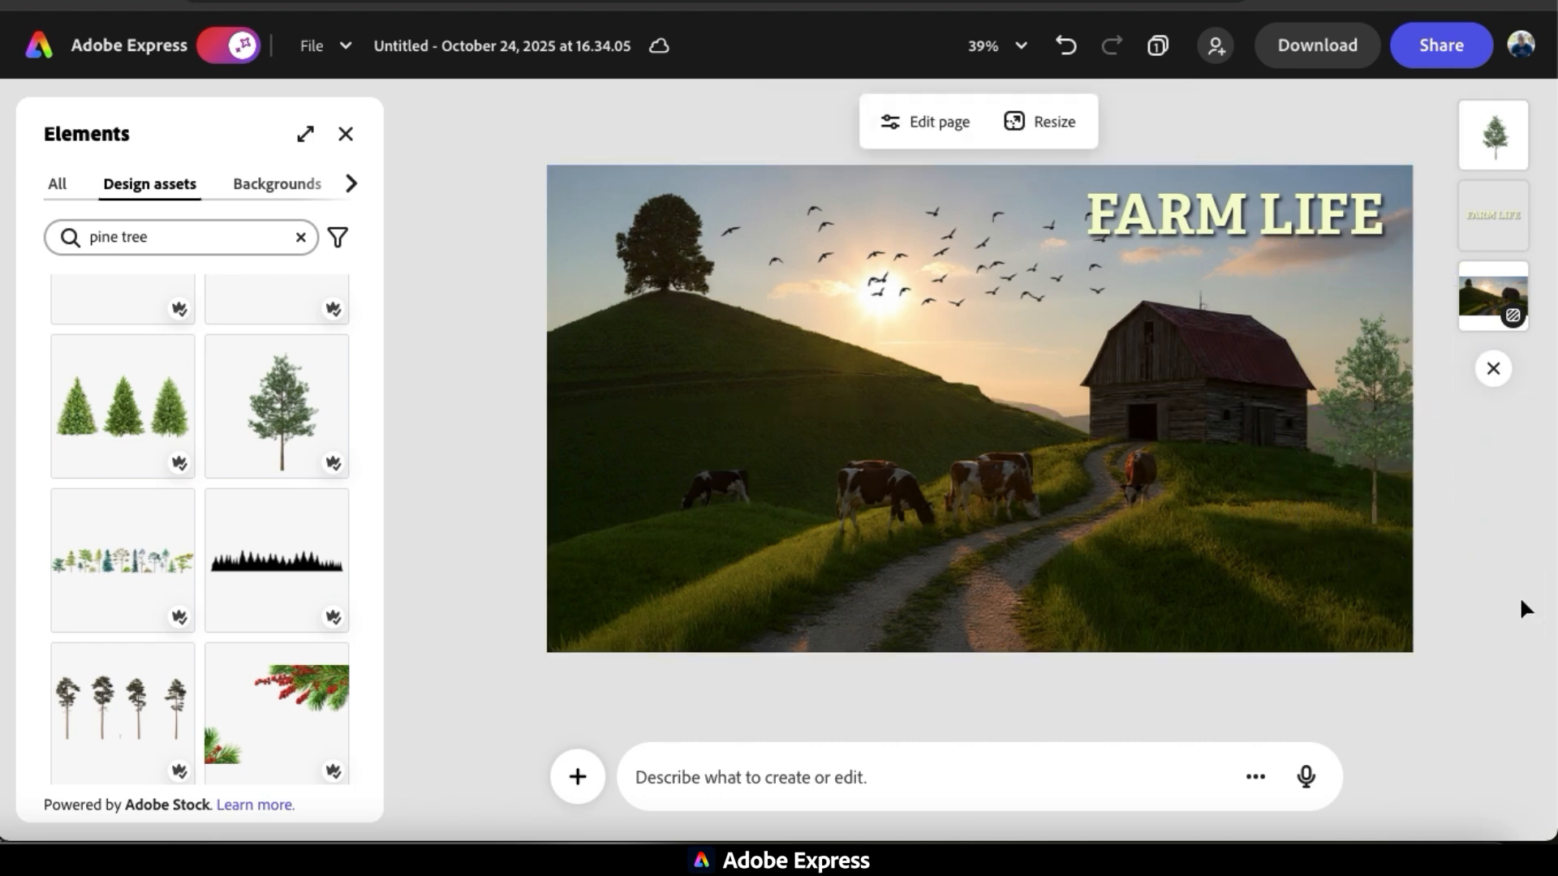
# Close the design elements library and download the finished farm image.
pyautogui.click(347, 134)
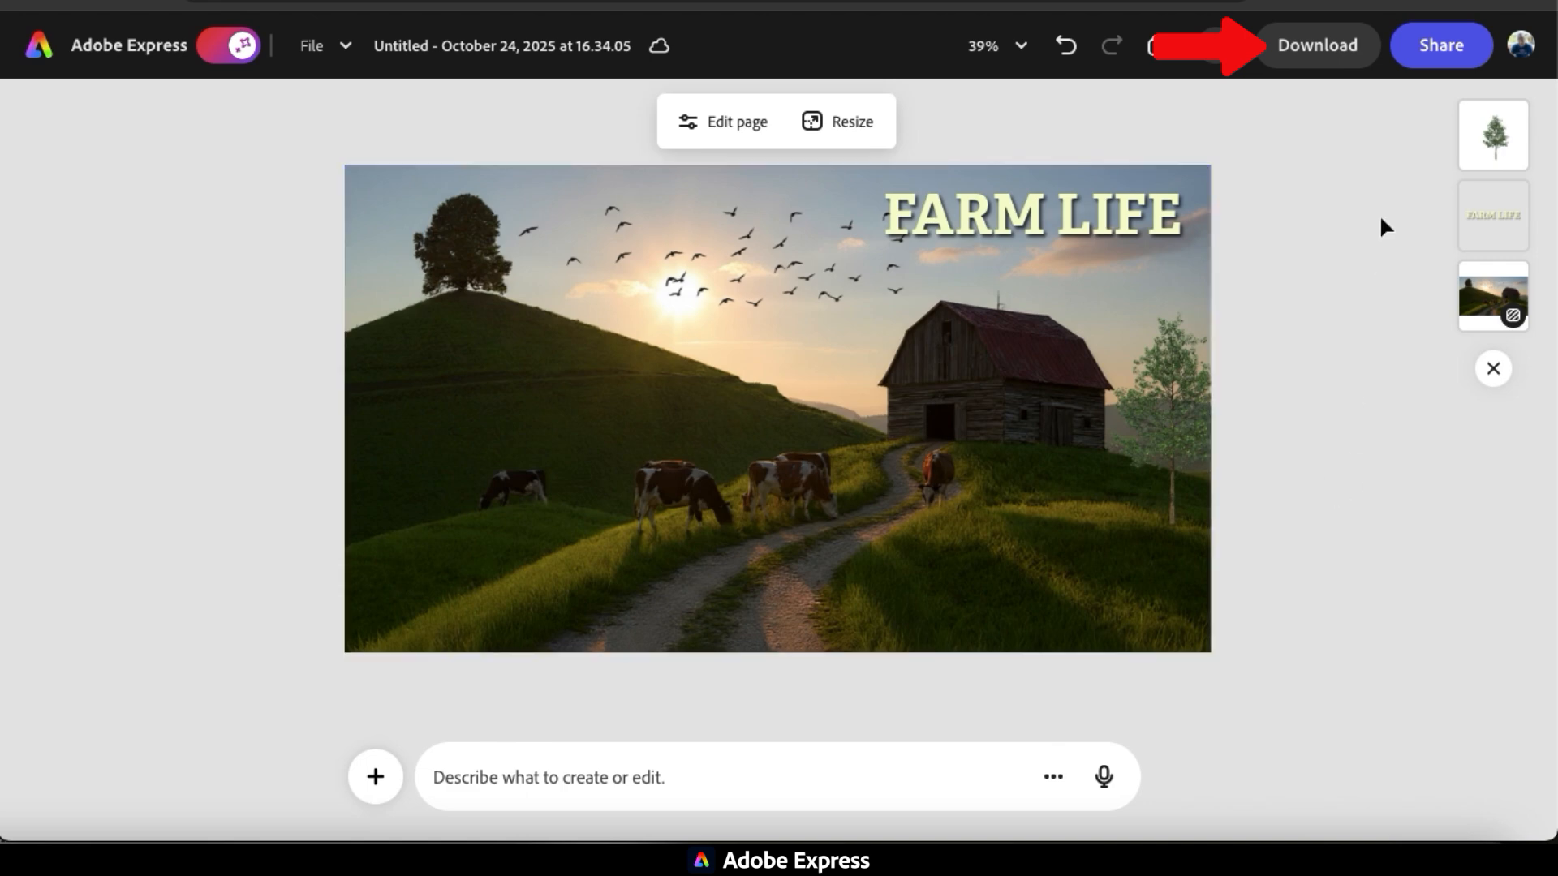
pyautogui.click(1331, 61)
pyautogui.click(1322, 419)
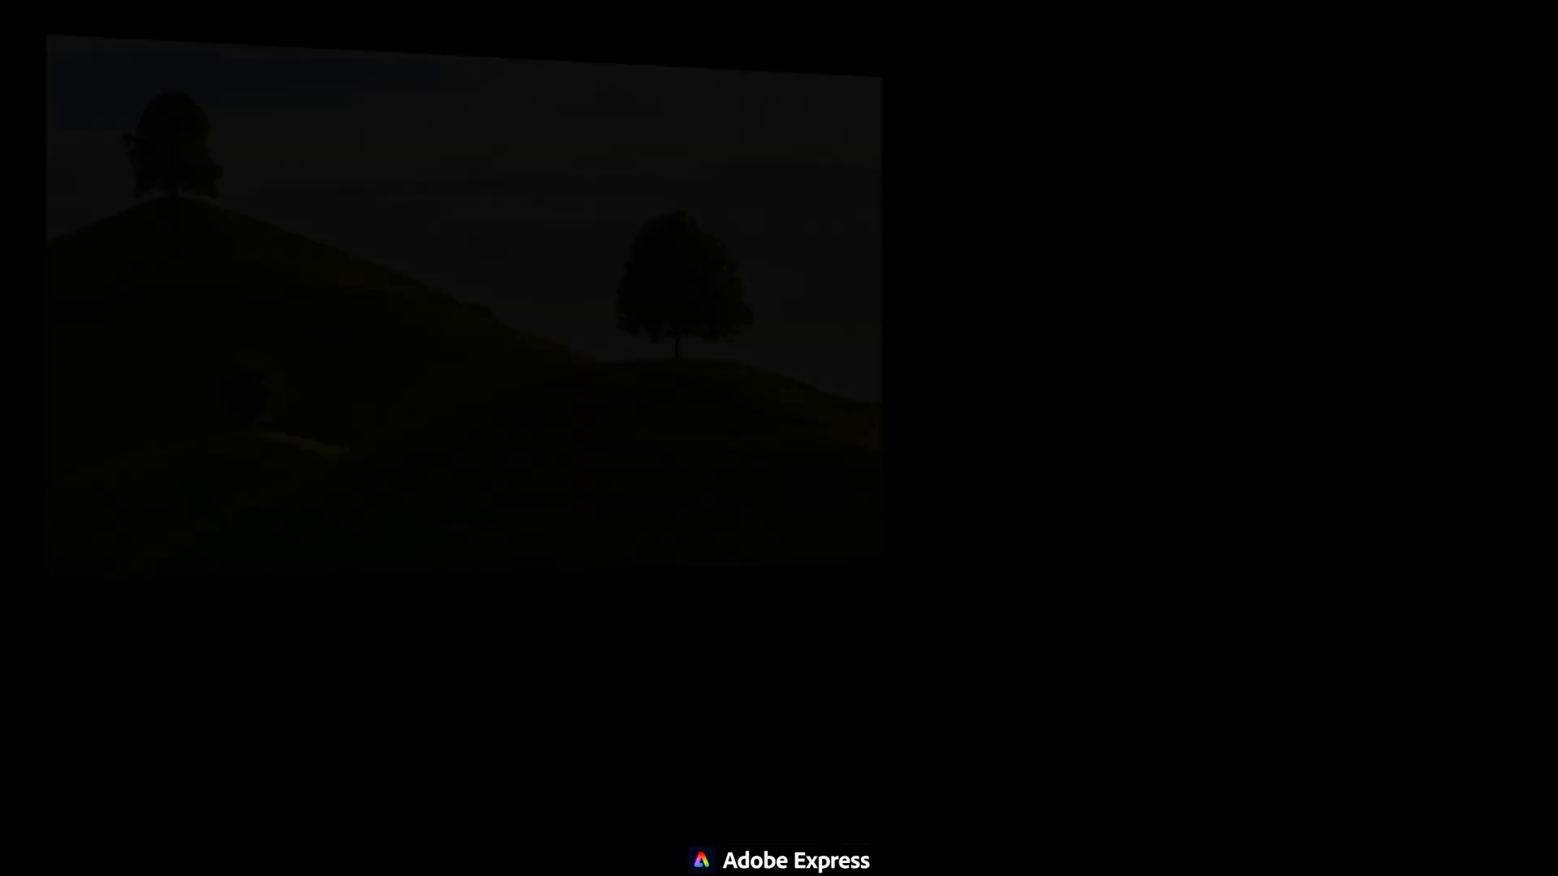